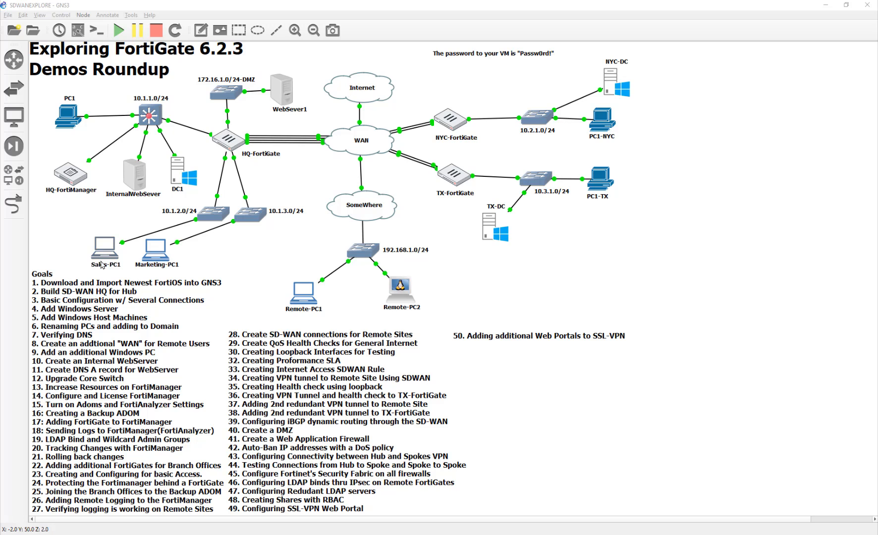
# - Nudge Sales-PC1, InternalWebSever, DC1 and Marketing-PC1 slightly on the GNS3 canvas, leaving the item 50 note in place
pyautogui.moveTo(104, 248); pyautogui.dragTo(92, 249)
pyautogui.click(275, 274)
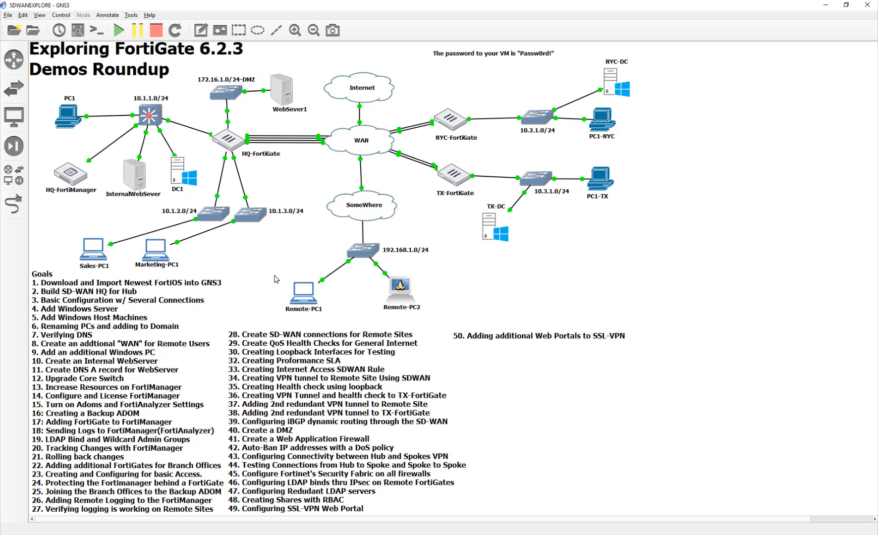
pyautogui.moveTo(134, 176); pyautogui.dragTo(185, 183)
pyautogui.click(311, 185)
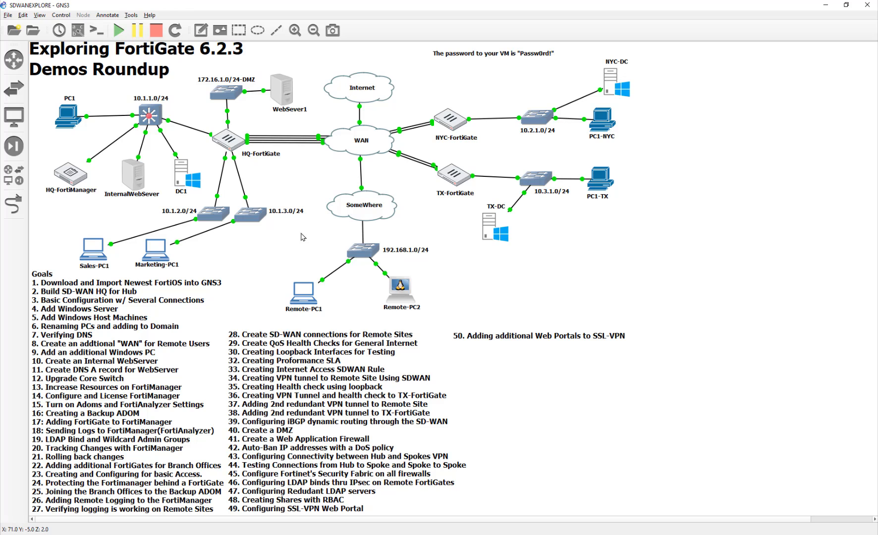
pyautogui.moveTo(553, 337); pyautogui.dragTo(551, 340)
pyautogui.click(553, 286)
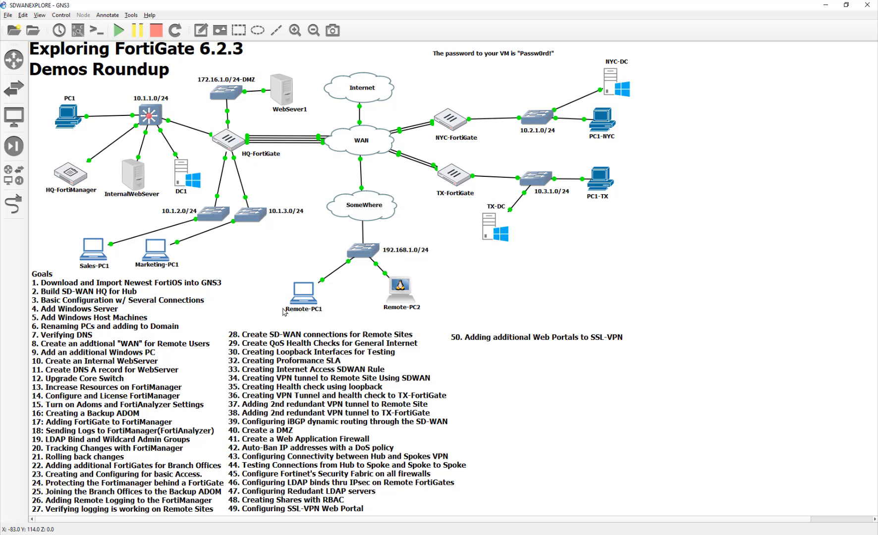
pyautogui.click(158, 267)
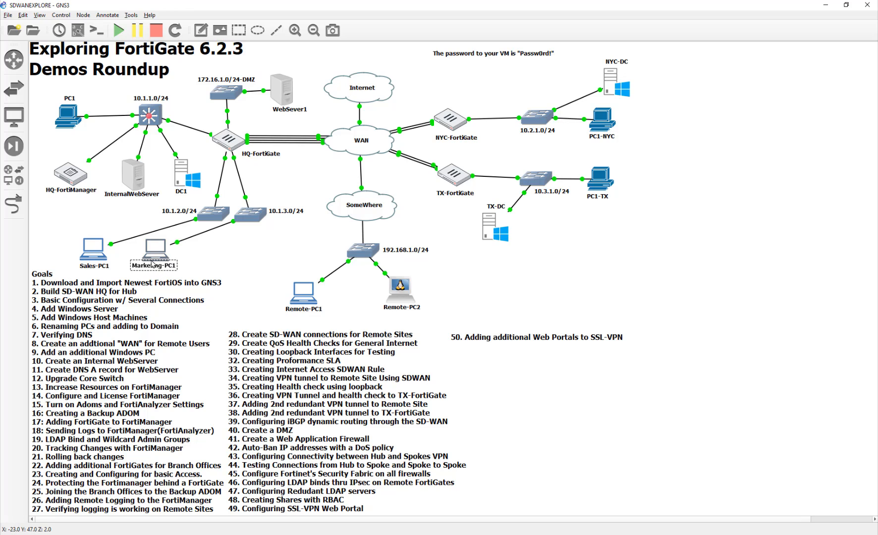
pyautogui.moveTo(155, 256)
pyautogui.mouseDown()
pyautogui.moveTo(161, 262)
pyautogui.moveTo(157, 256)
pyautogui.mouseUp()
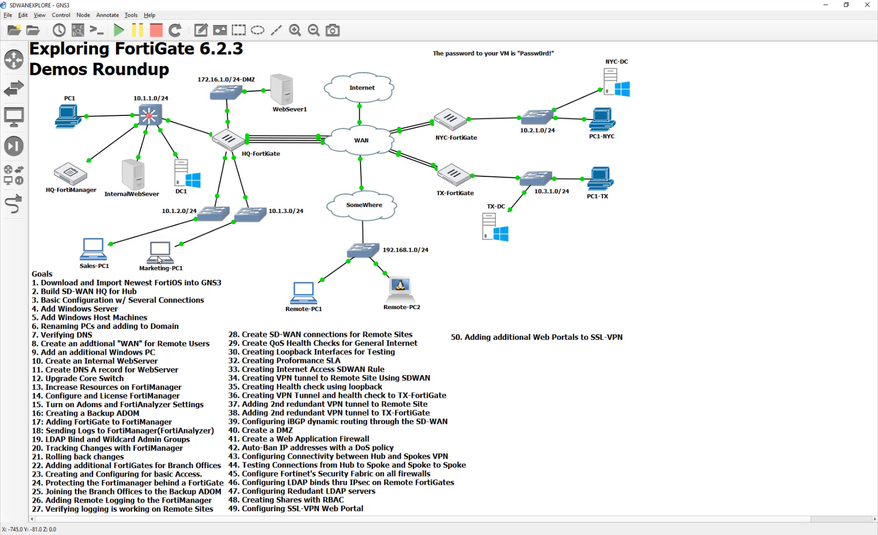
pyautogui.click(224, 259)
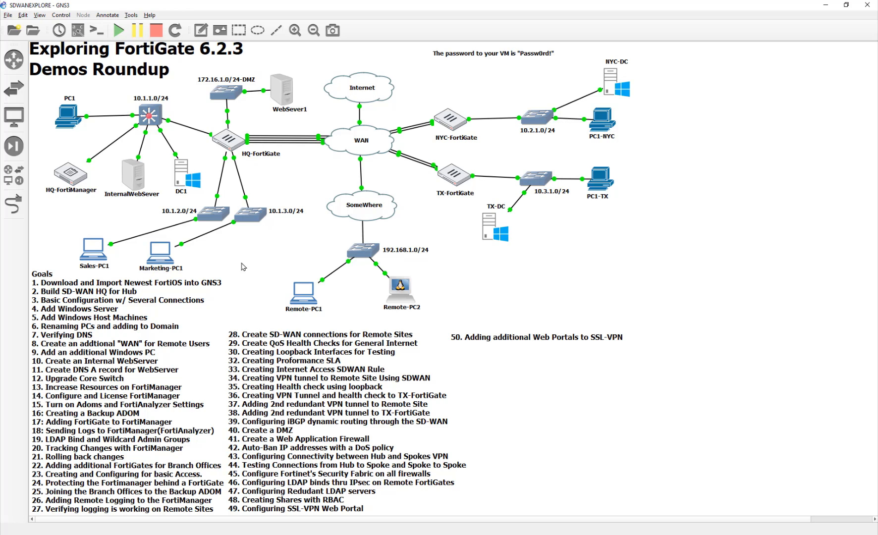
# - Open DC1's console and sign in as Administrator with the account password
pyautogui.doubleClick(182, 182)
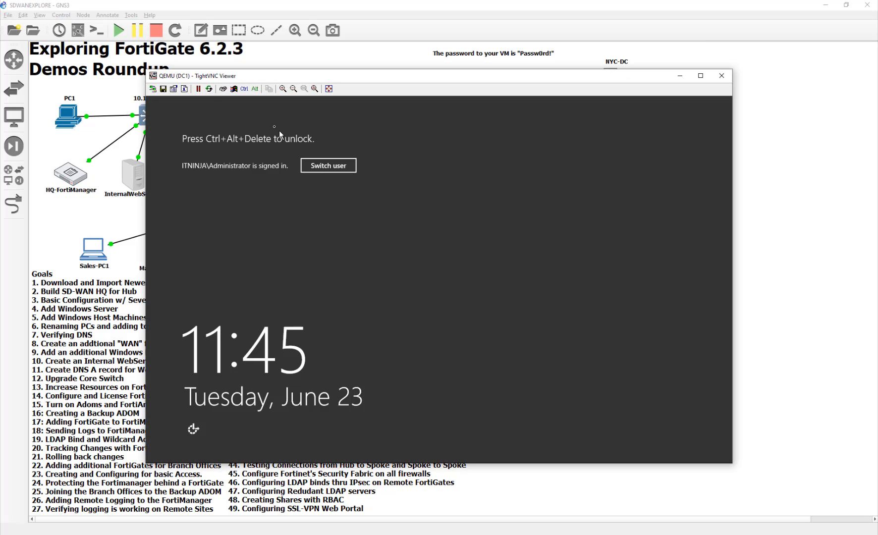
pyautogui.click(223, 89)
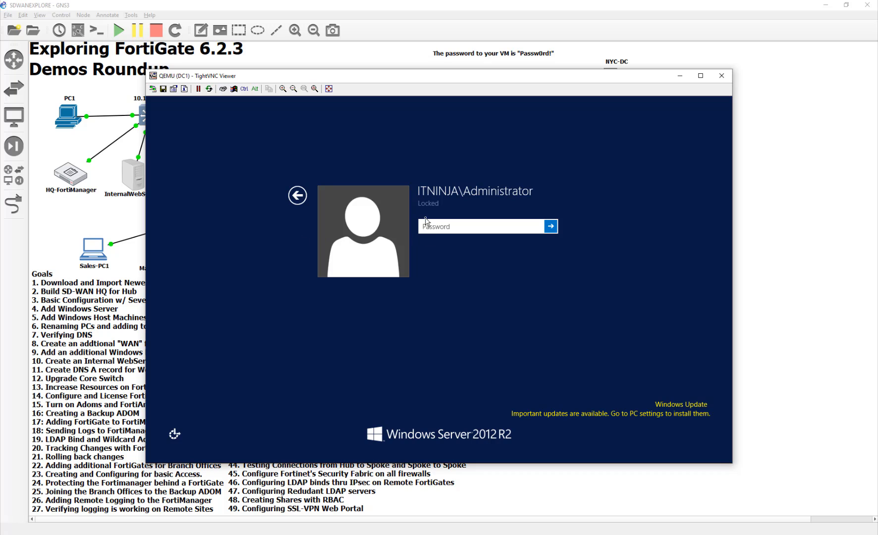
pyautogui.write('Passw0rd')
pyautogui.press('BackSpace')
pyautogui.press('BackSpace')
pyautogui.press('BackSpace')
pyautogui.press('BackSpace')
pyautogui.press('BackSpace')
pyautogui.press('BackSpace')
pyautogui.press('BackSpace')
pyautogui.press('BackSpace')
pyautogui.write('Passw')
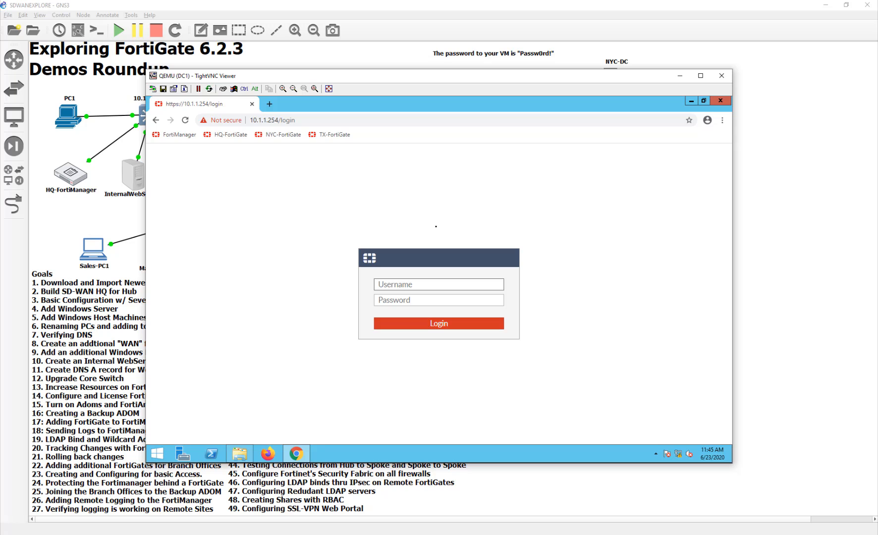
pyautogui.write('admin')
pyautogui.press('Tab')
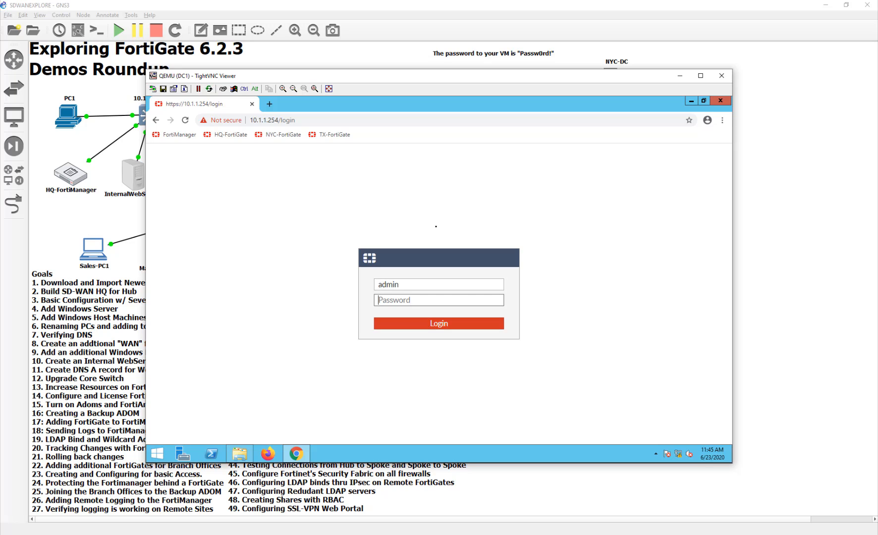
pyautogui.write('Passw0rd')
pyautogui.press('Return')
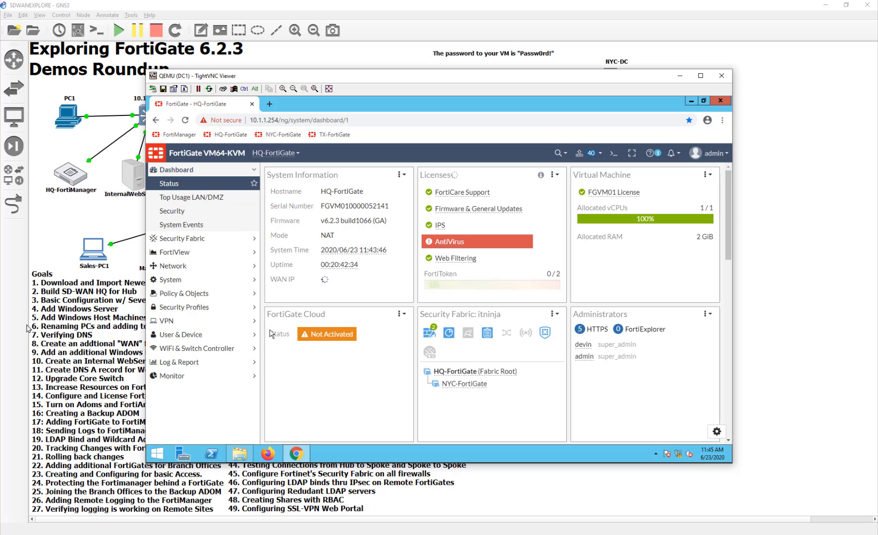
# - Start a new FortiGate user group named 'Marketing'
pyautogui.click(197, 335)
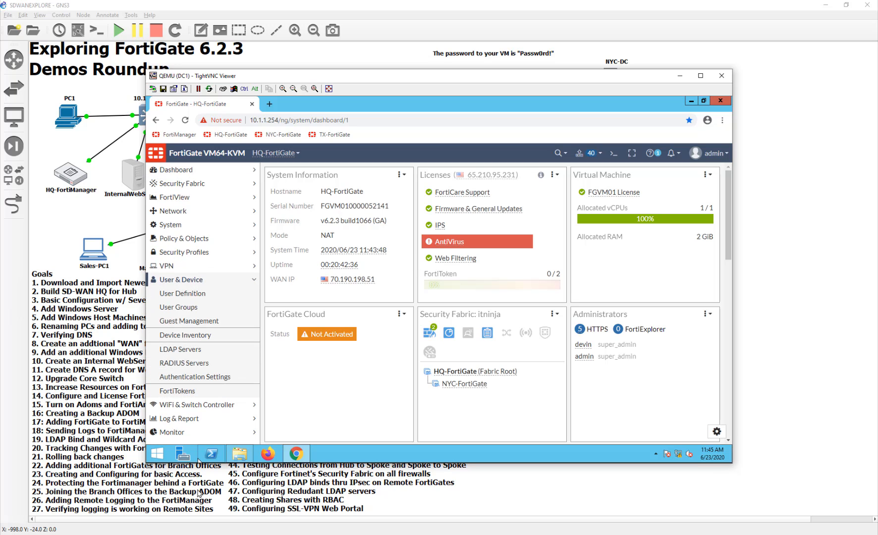
pyautogui.click(184, 307)
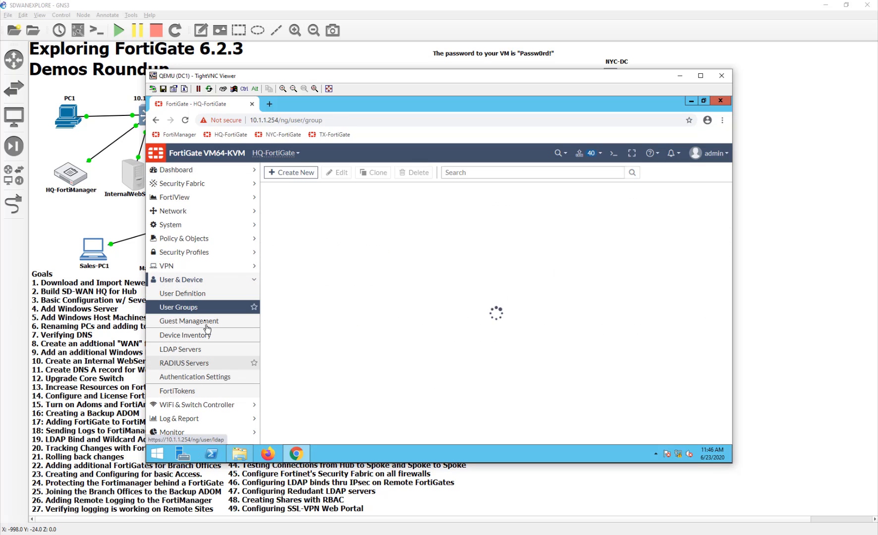
pyautogui.click(294, 172)
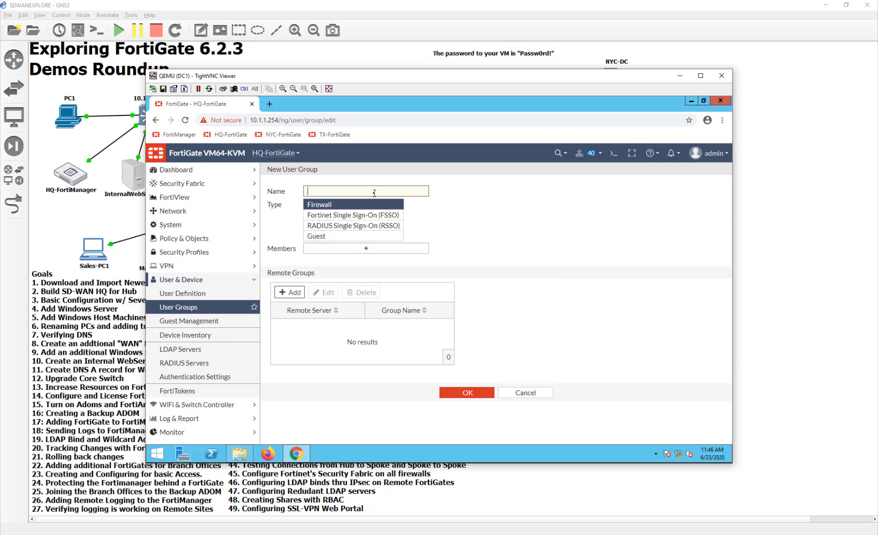
pyautogui.write('Maker')
pyautogui.write('ing')
pyautogui.click(317, 191)
pyautogui.write('r')
# - Match the group to DC1's Marketing remote group and save it
pyautogui.click(290, 292)
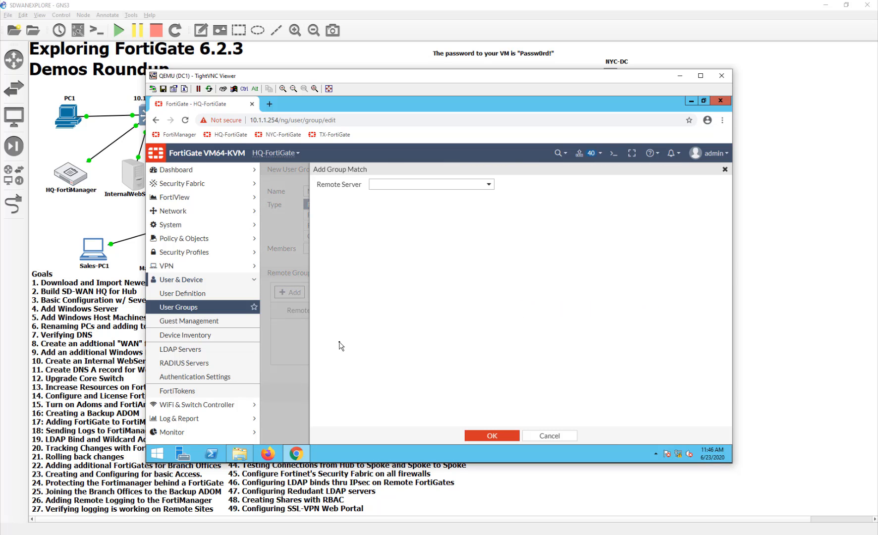
pyautogui.click(405, 185)
pyautogui.click(414, 222)
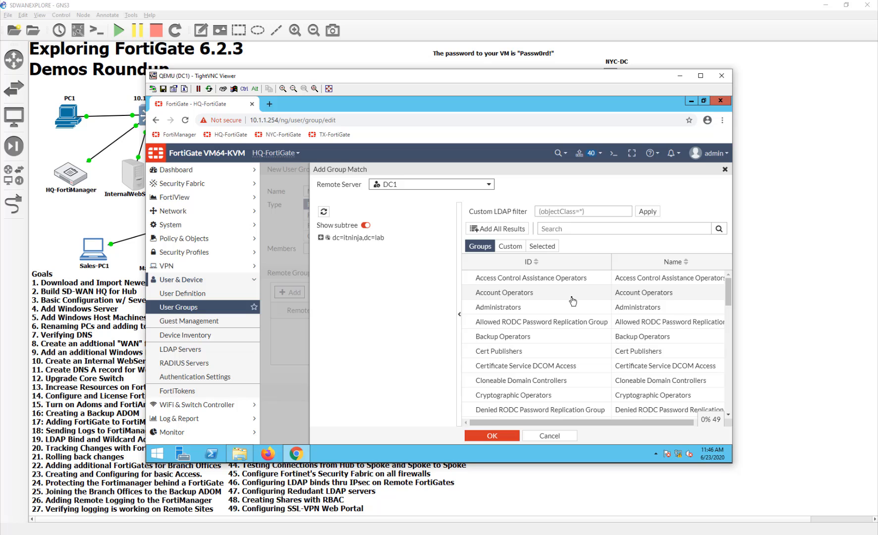
pyautogui.scroll(-8, 570, 322)
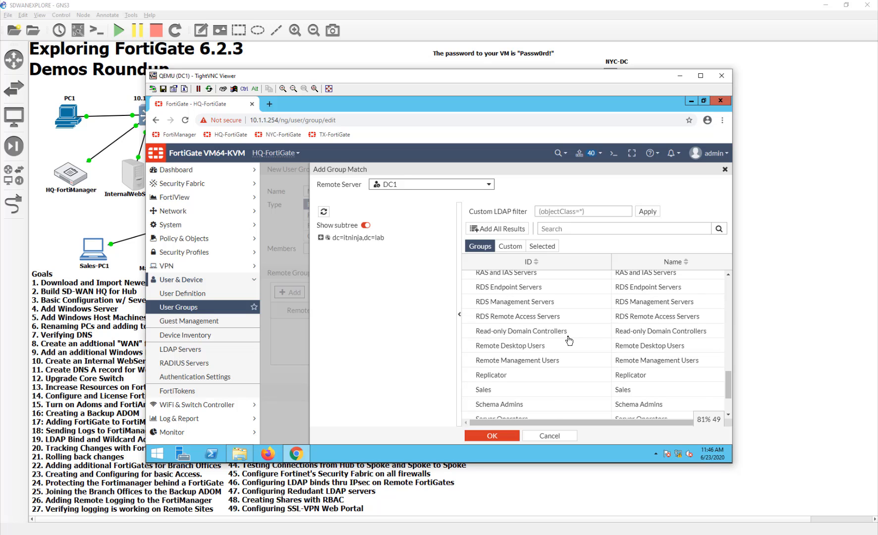
pyautogui.scroll(-2, 569, 341)
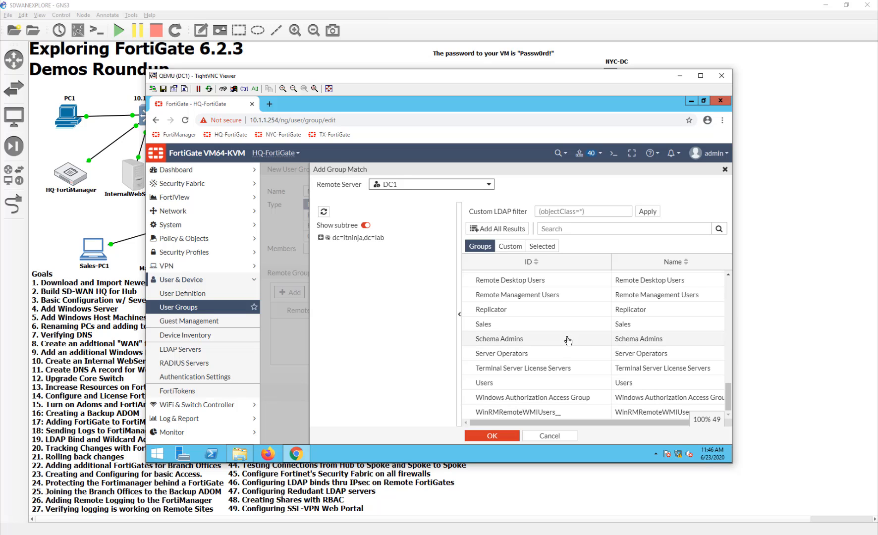
pyautogui.scroll(4, 568, 341)
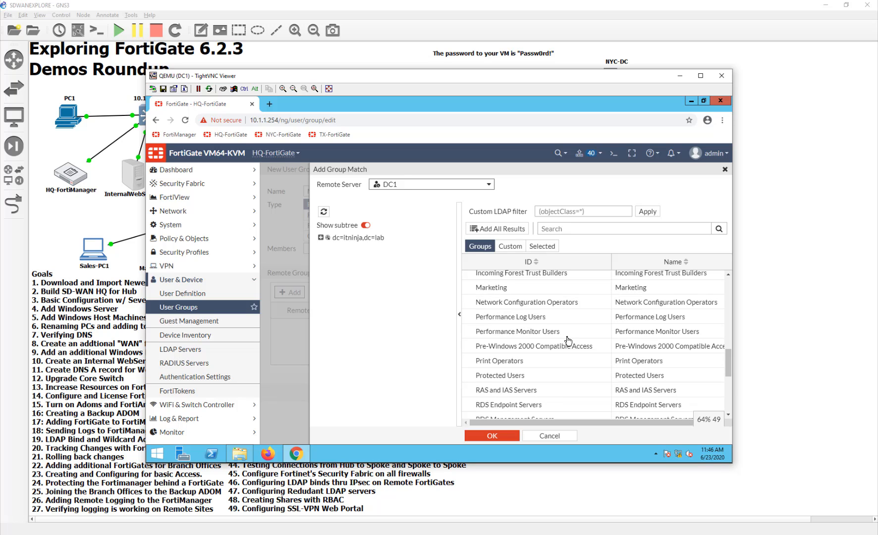
pyautogui.click(513, 289)
pyautogui.rightClick(513, 293)
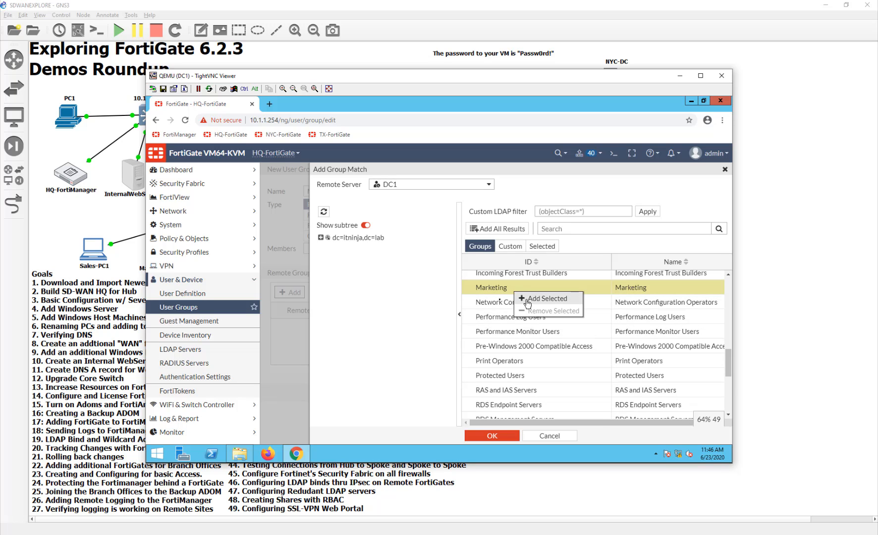
pyautogui.click(527, 299)
pyautogui.click(492, 436)
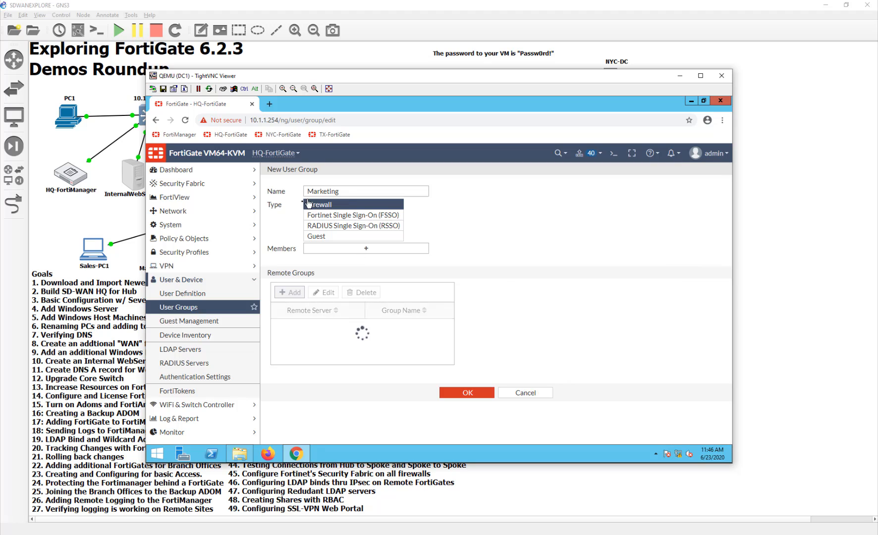
pyautogui.click(467, 393)
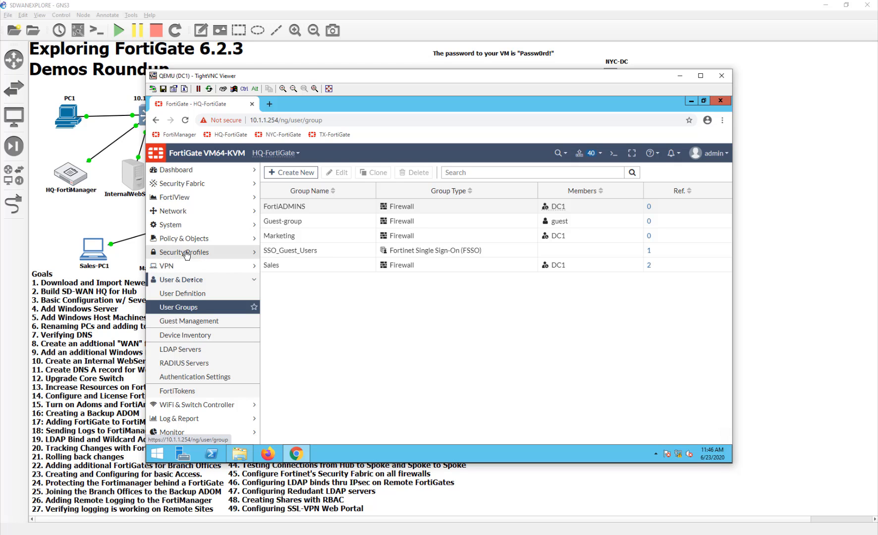
# - Create a new SSL-VPN portal named 'Marketing' with tunnel mode turned off
pyautogui.click(188, 267)
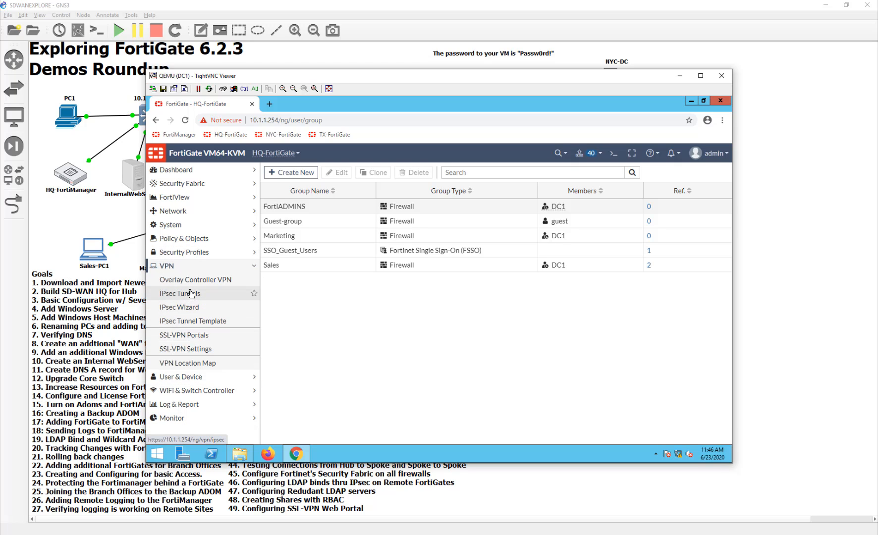
pyautogui.click(200, 339)
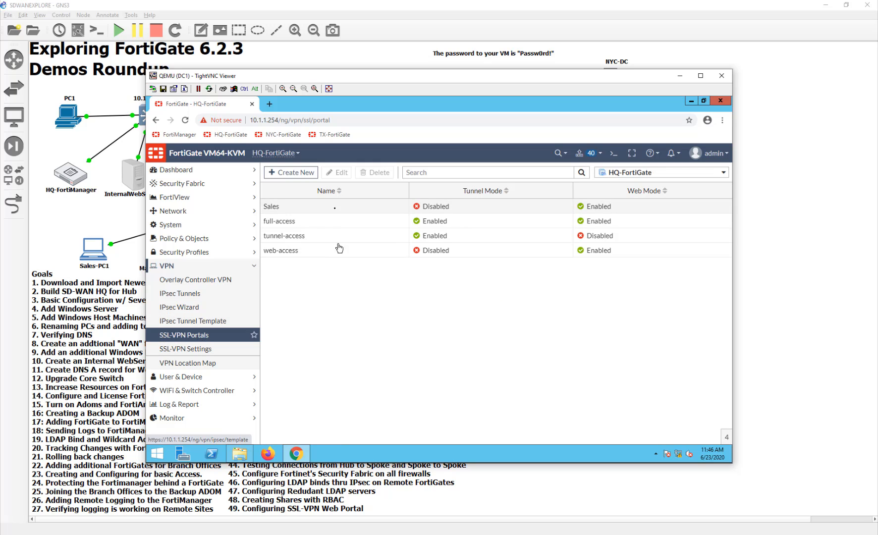
pyautogui.click(288, 173)
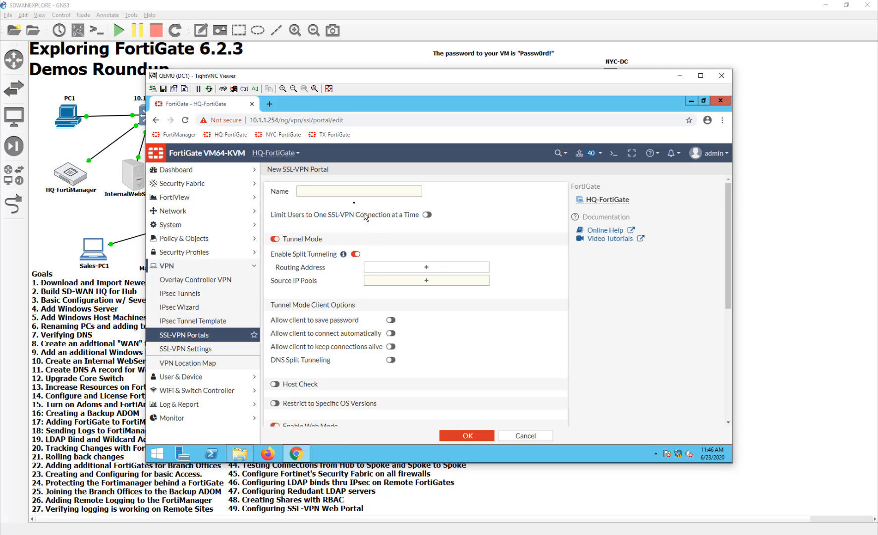
pyautogui.click(351, 194)
pyautogui.write('Marketing')
pyautogui.click(274, 239)
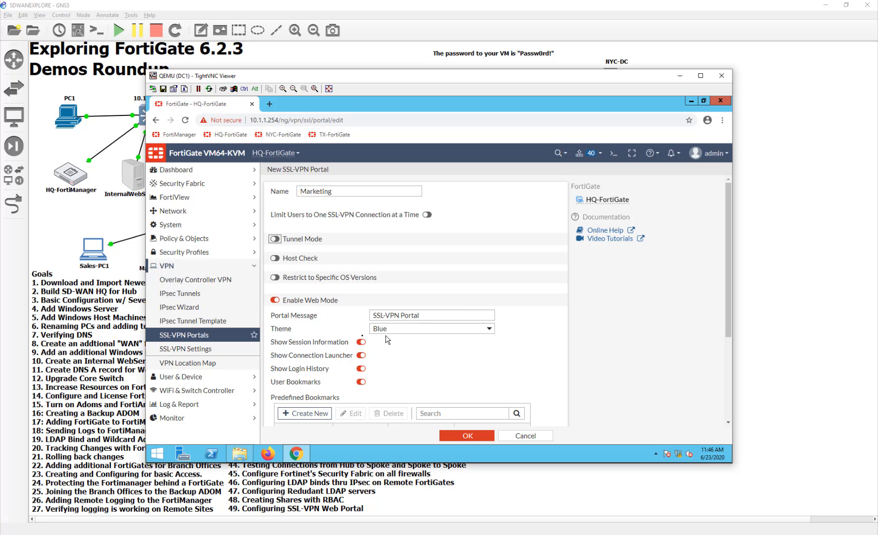
# - Turn off the connection launcher, user bookmarks and FortiClient download, then add a predefined bookmark
pyautogui.scroll(-1, 404, 360)
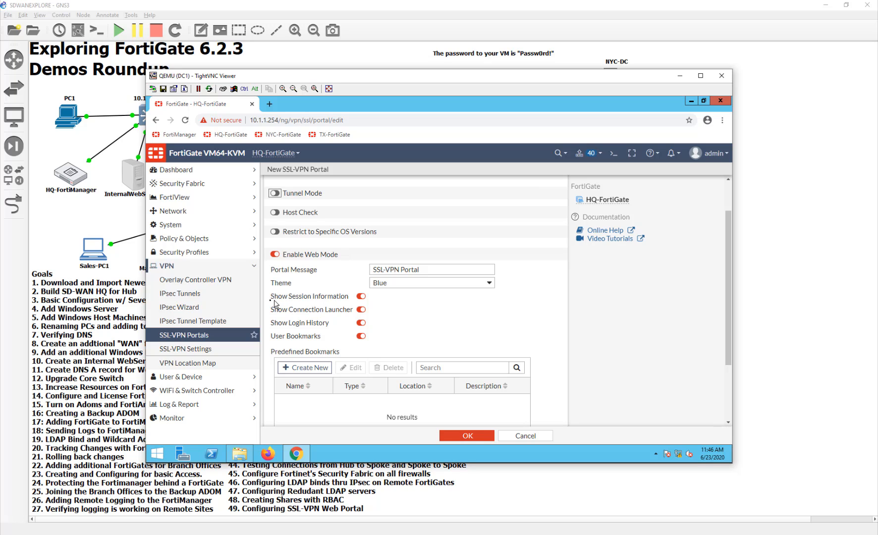
pyautogui.click(362, 310)
pyautogui.click(361, 336)
pyautogui.scroll(-1, 396, 346)
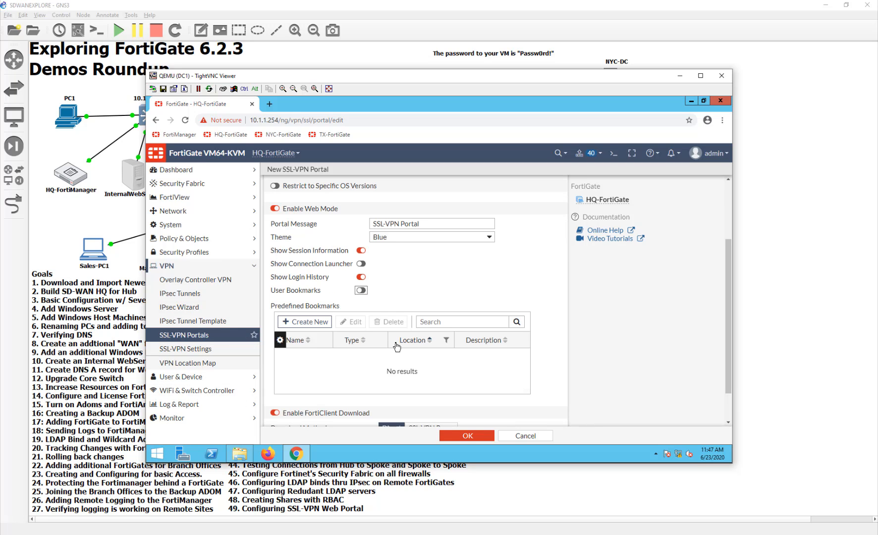
pyautogui.scroll(1, 396, 346)
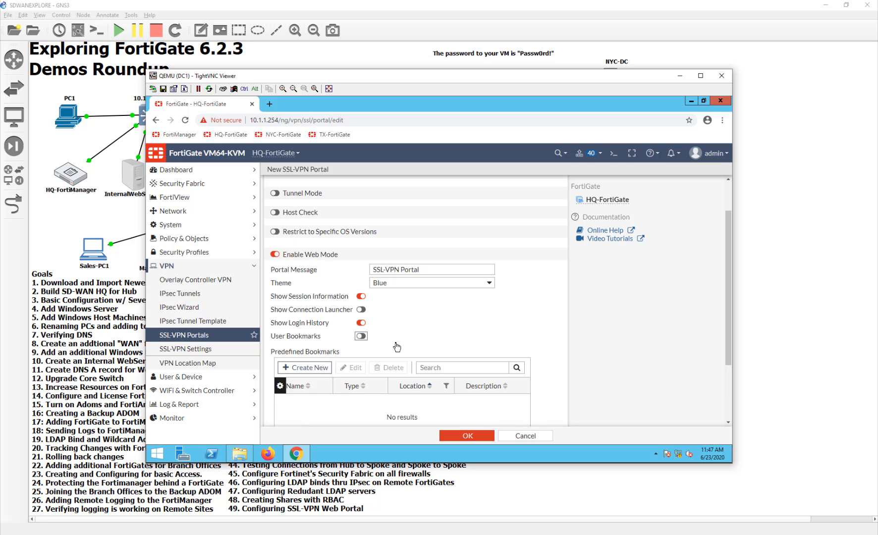
pyautogui.scroll(-1, 396, 347)
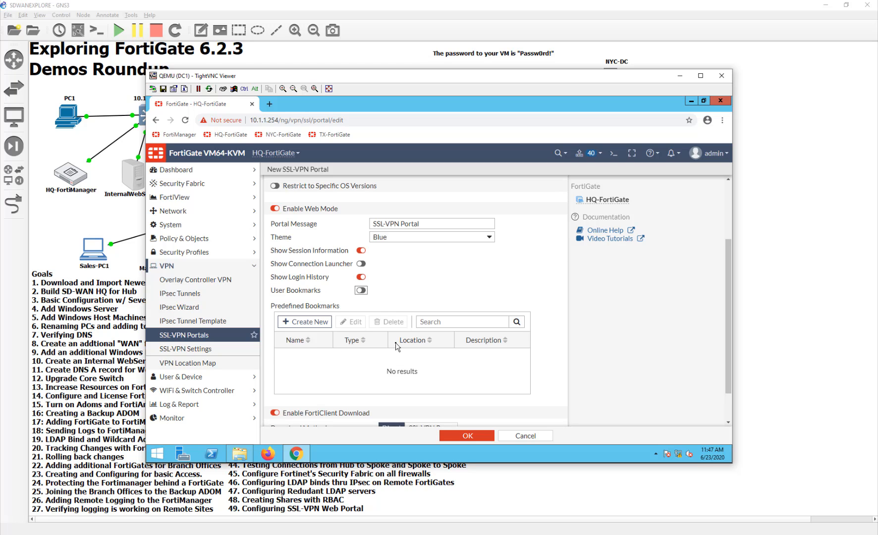
pyautogui.click(274, 413)
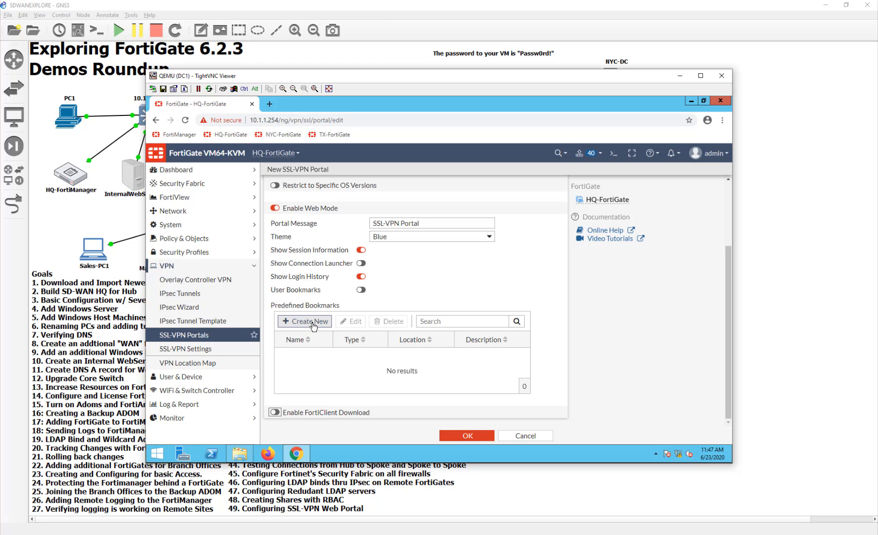
pyautogui.click(311, 321)
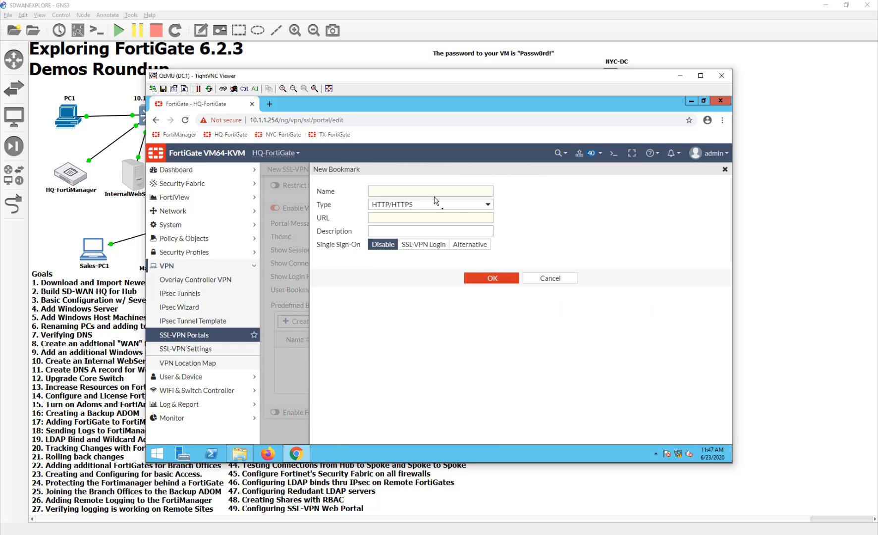
# - Make the new bookmark an RDP connection on port 3389 and move the DC1 viewer aside
pyautogui.click(434, 203)
pyautogui.click(396, 233)
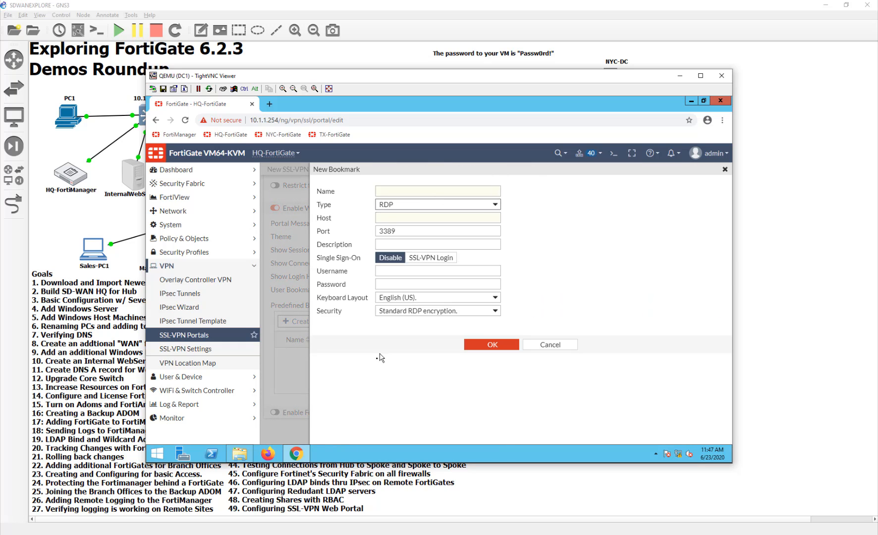
pyautogui.click(403, 218)
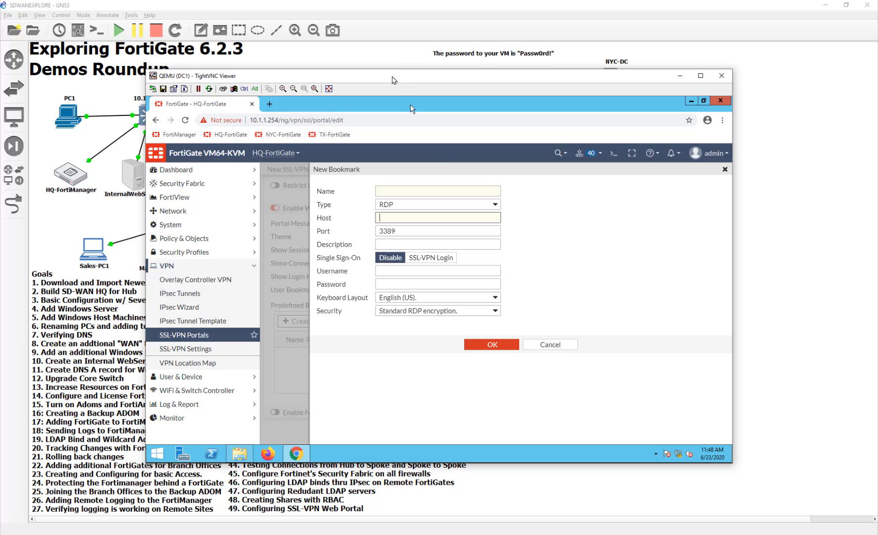
pyautogui.moveTo(394, 82); pyautogui.dragTo(519, 70)
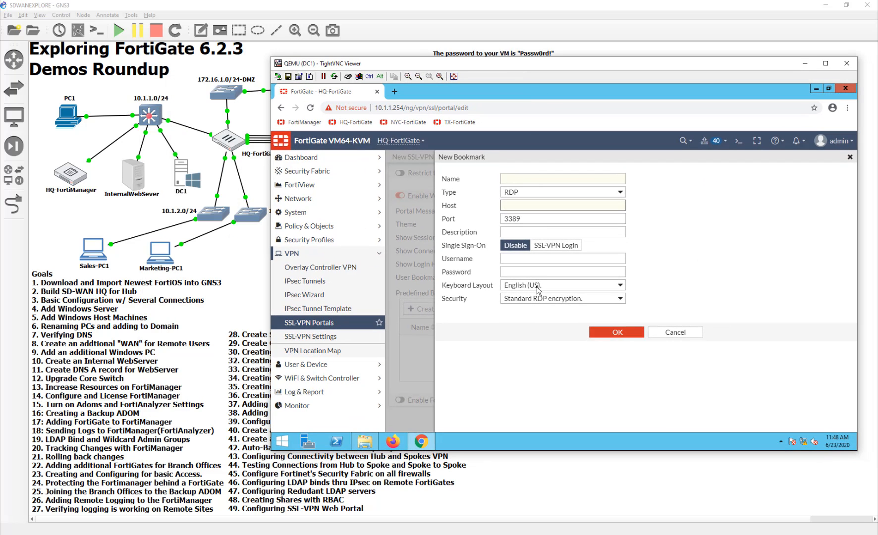
# - Open Marketing-PC1's console and sign in with the account password
pyautogui.doubleClick(161, 258)
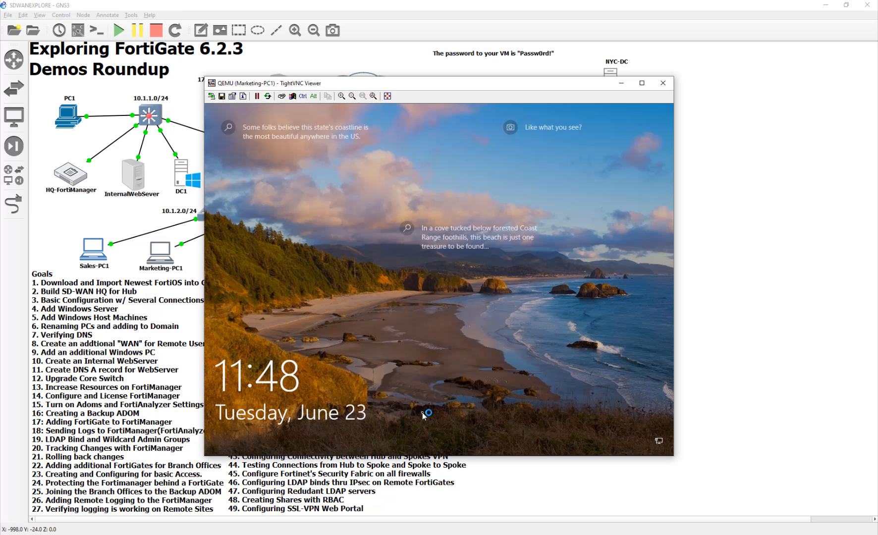
pyautogui.click(422, 413)
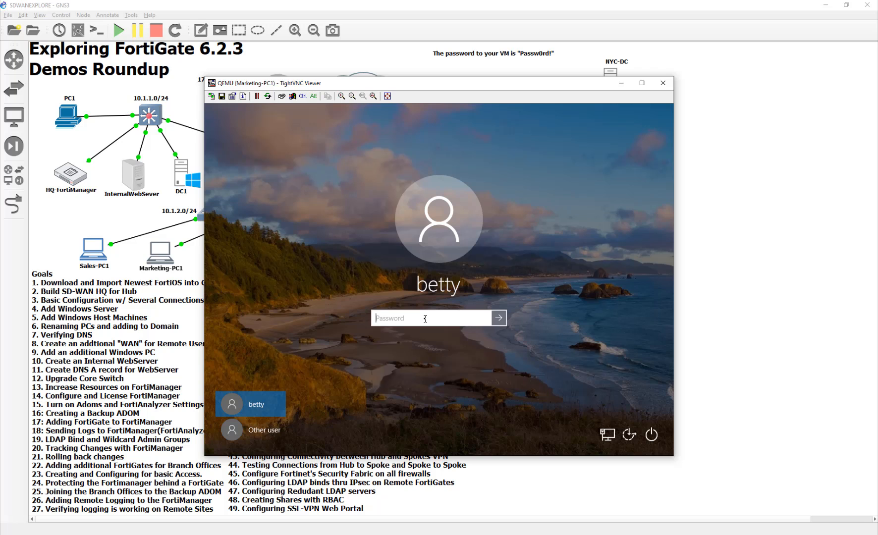
pyautogui.write('Passw0rd!')
pyautogui.press('Return')
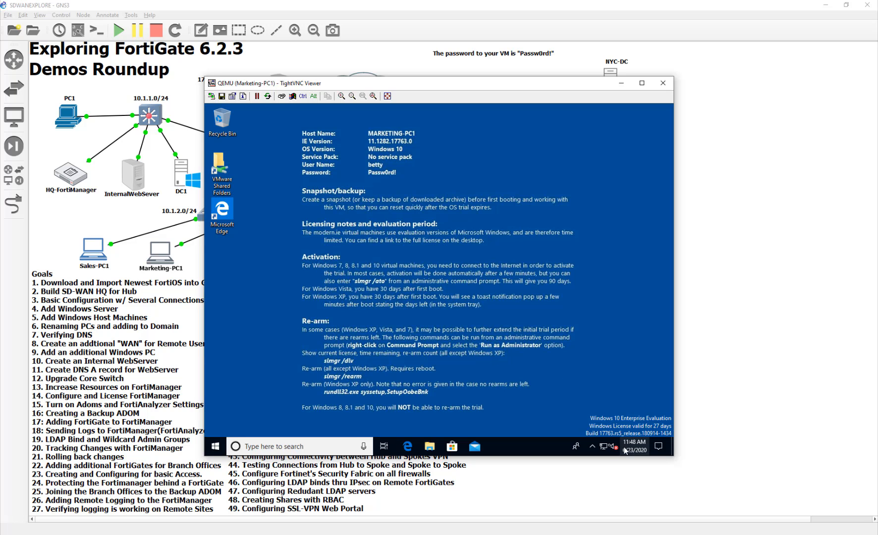
# - Check Marketing-PC1's network properties showing 10.1.3.10/24, then minimise the viewer
pyautogui.rightClick(605, 447)
pyautogui.click(597, 434)
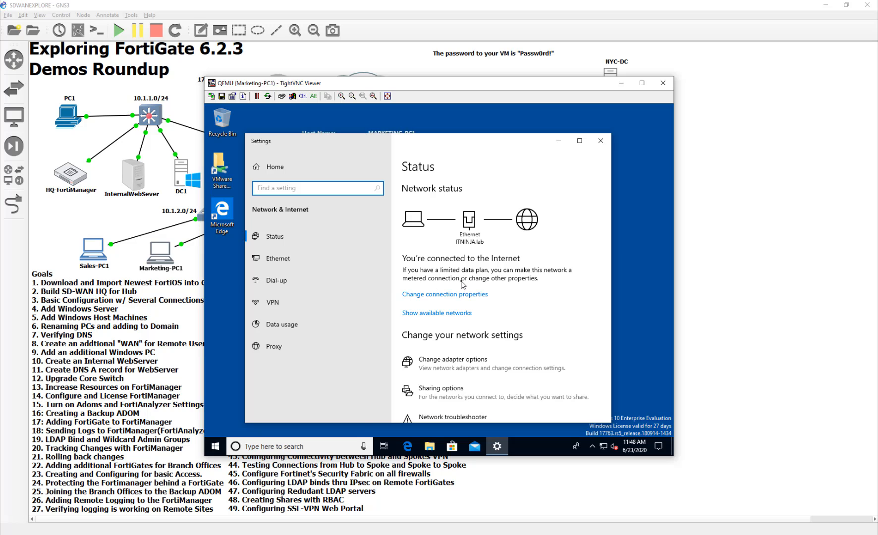
pyautogui.scroll(-5, 462, 284)
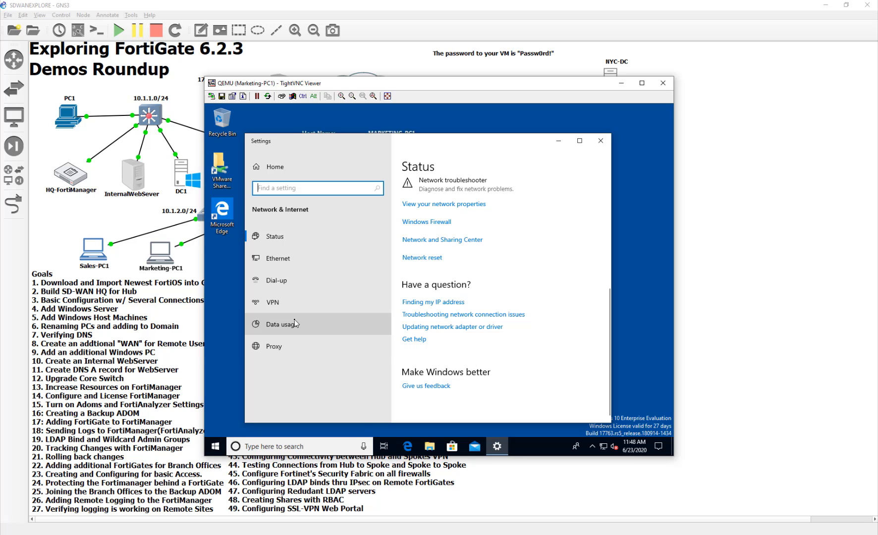
pyautogui.click(274, 237)
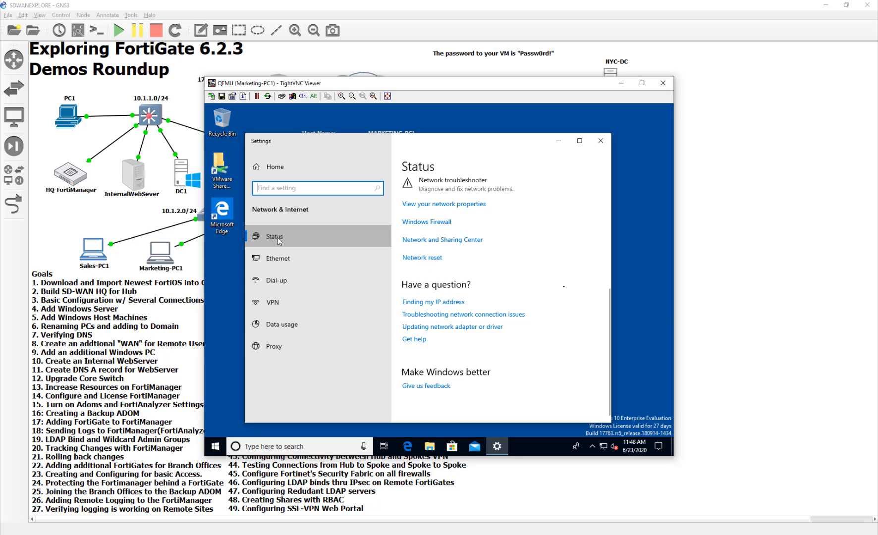
pyautogui.click(443, 205)
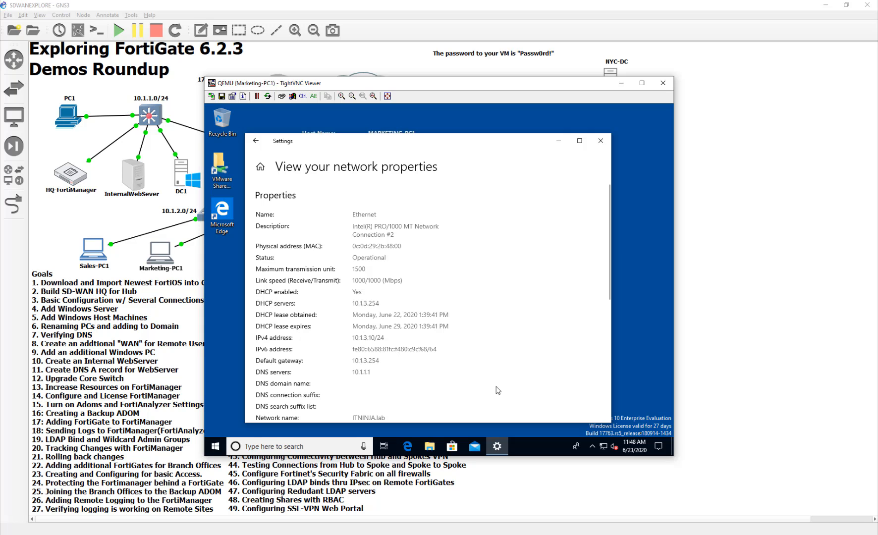
pyautogui.click(582, 502)
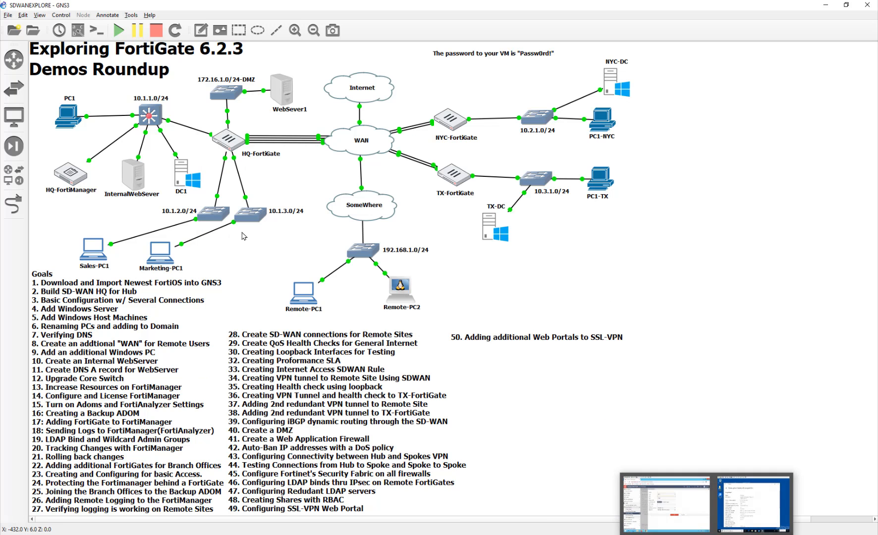
# - Back in the DC1 viewer, name the RDP bookmark 'Work PC'
pyautogui.click(666, 497)
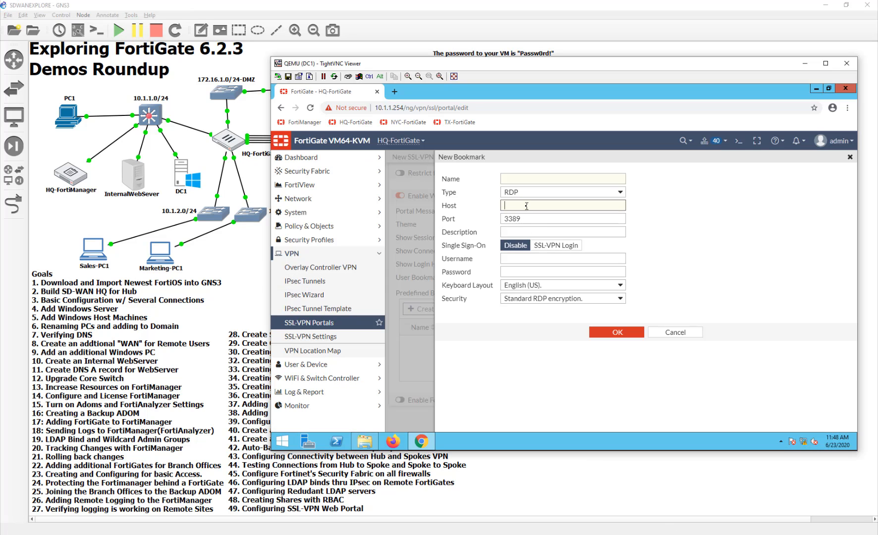
pyautogui.hotkey('shift', 'Tab')
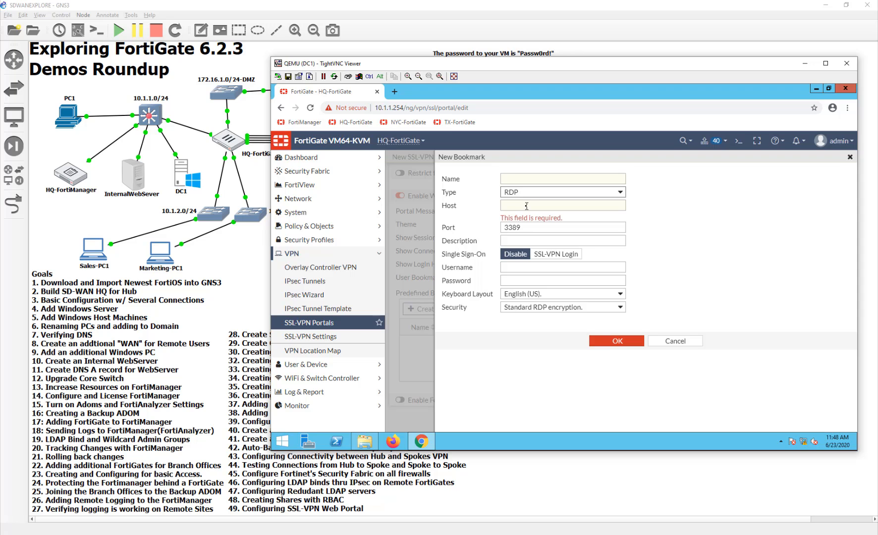
pyautogui.hotkey('shift', 'Tab')
pyautogui.hotkey('shift', 'Tab')
pyautogui.press('Tab')
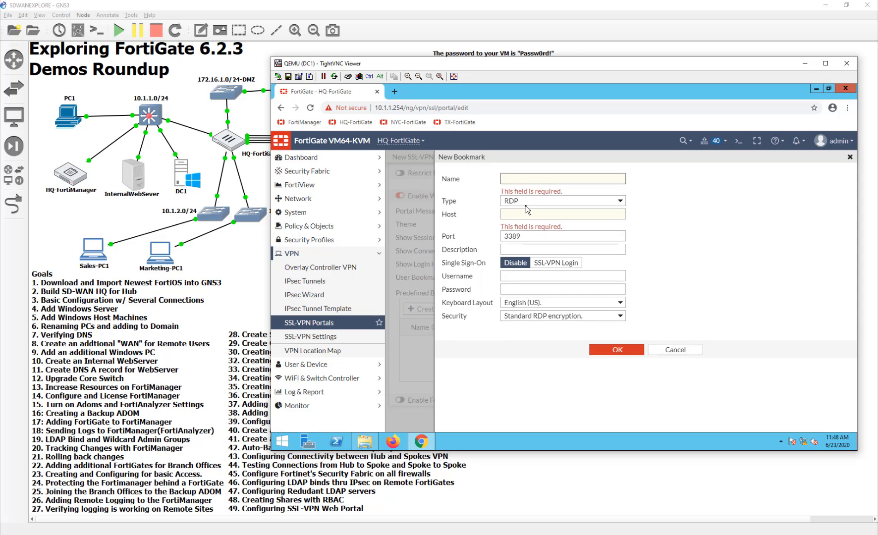
pyautogui.write('Work PC')
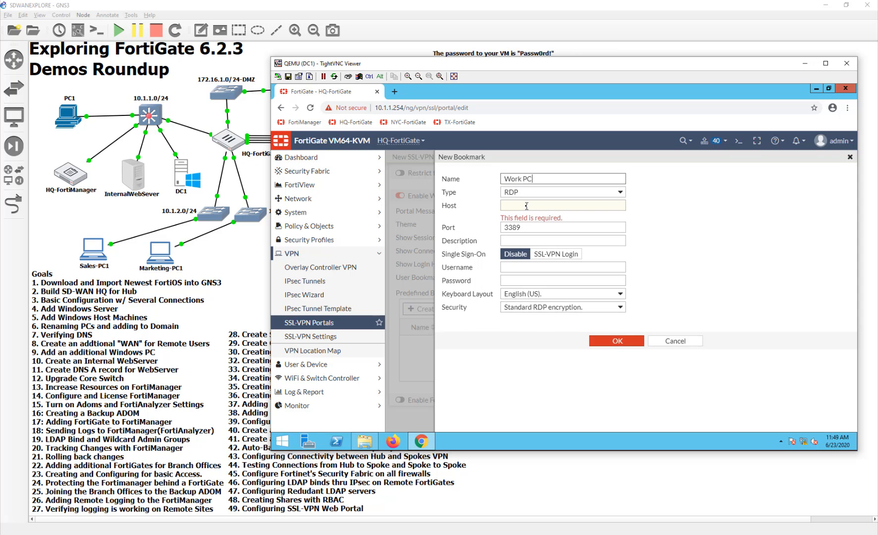
# - Set host 10.1.3.10, add a description, use SSL-VPN Login single sign-on, and save the bookmark
pyautogui.click(526, 206)
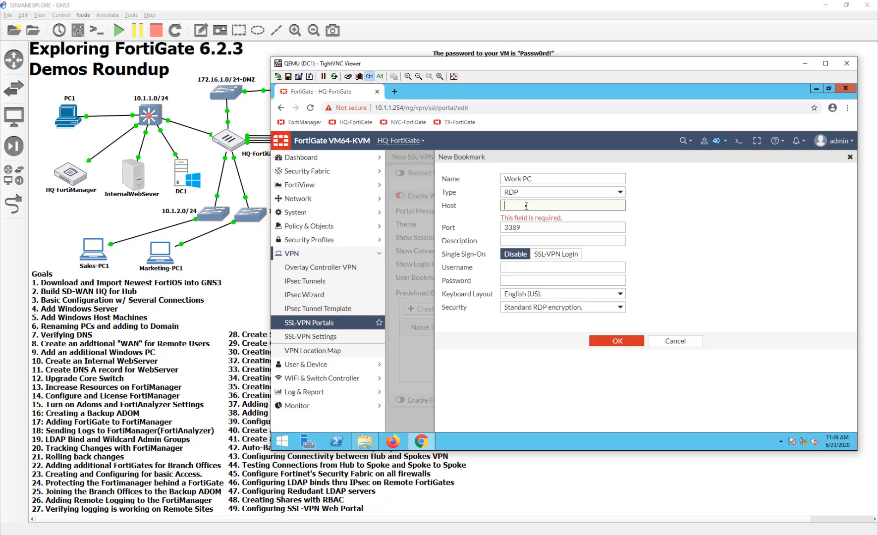
pyautogui.write('10.1.3.10')
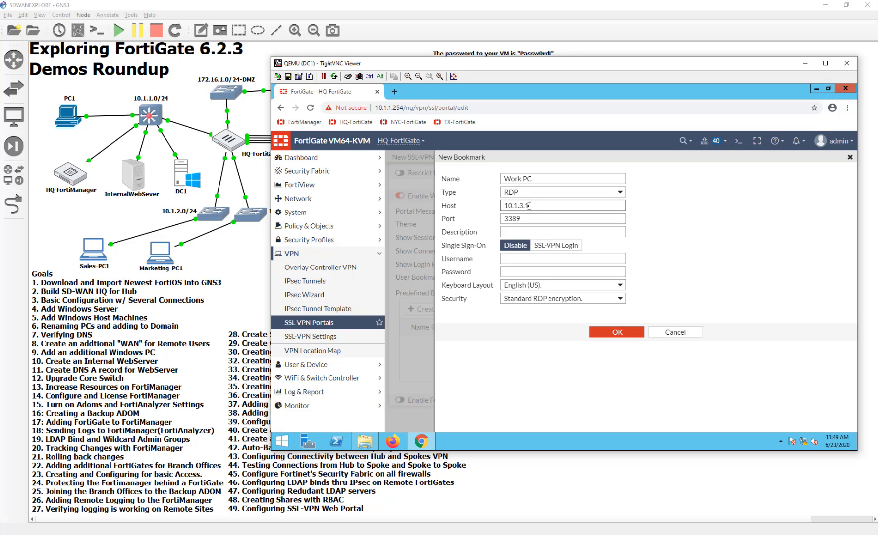
pyautogui.click(527, 231)
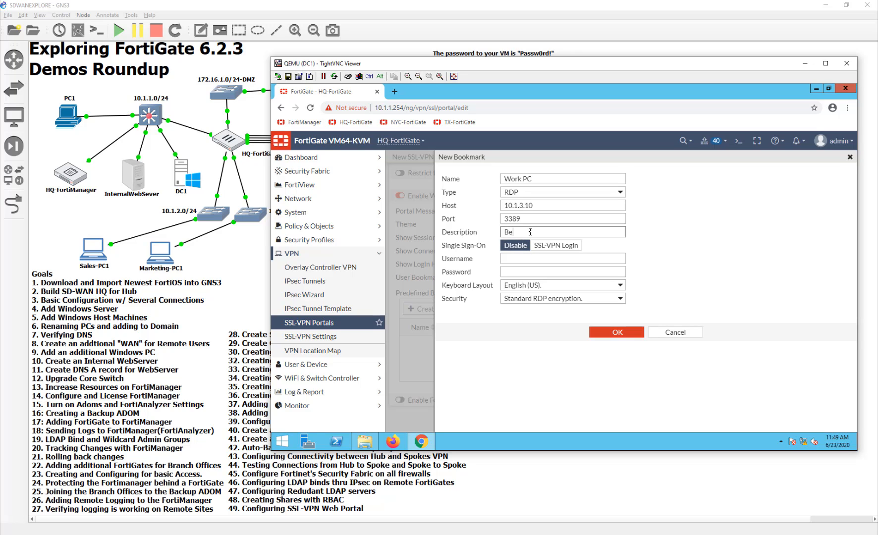
pyautogui.write("Betty's Remou")
pyautogui.press('BackSpace')
pyautogui.write('te PC')
pyautogui.click(572, 257)
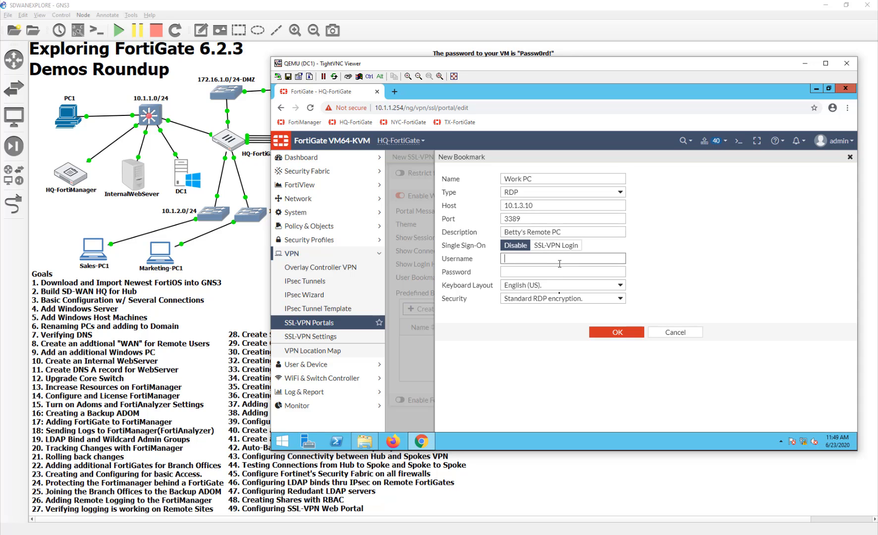
pyautogui.click(556, 245)
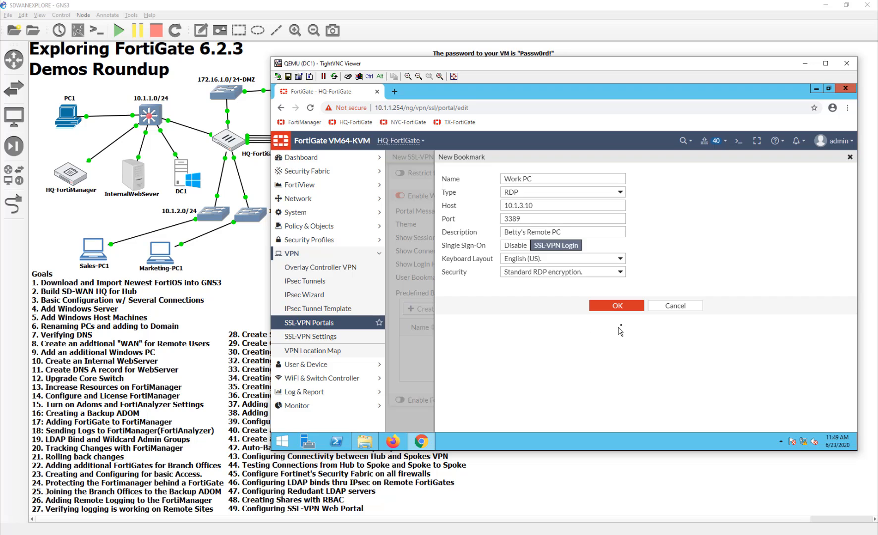
pyautogui.click(616, 306)
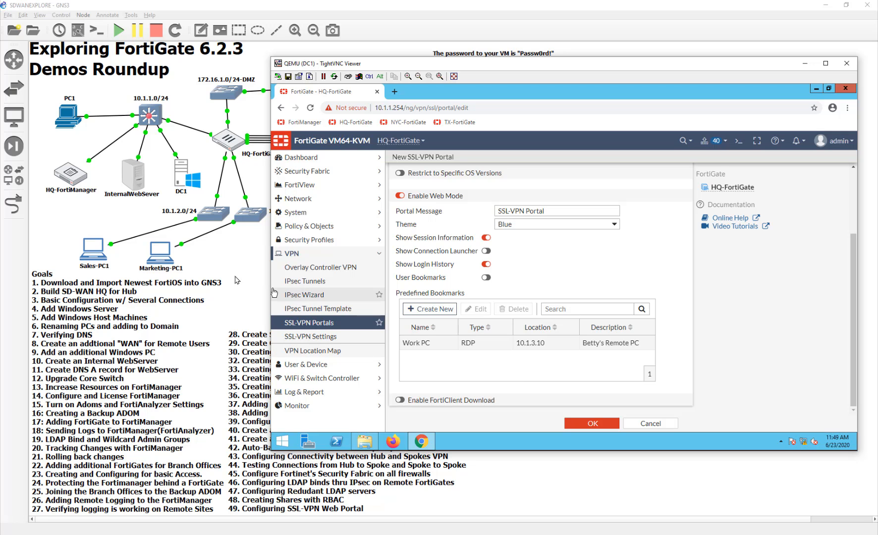
# - On Marketing-PC1, open the System About page from the power-user menu
pyautogui.click(706, 534)
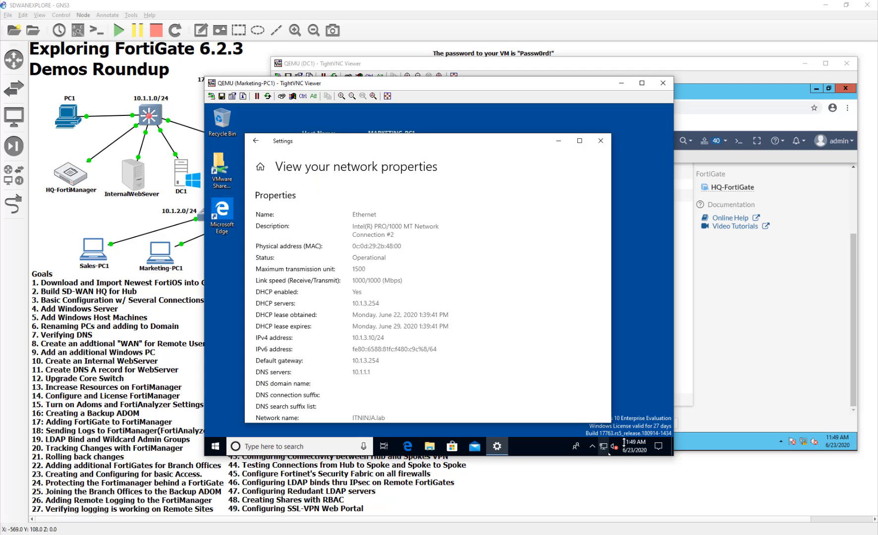
pyautogui.click(256, 141)
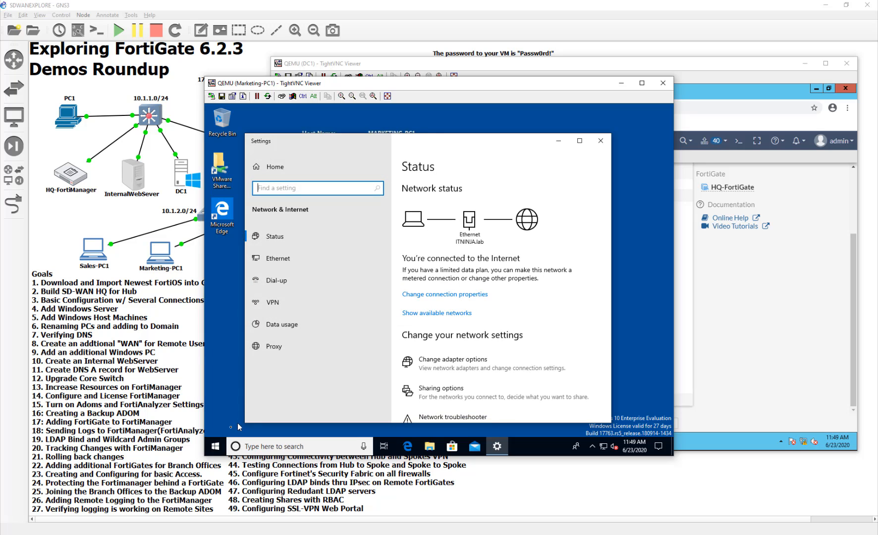
pyautogui.click(217, 447)
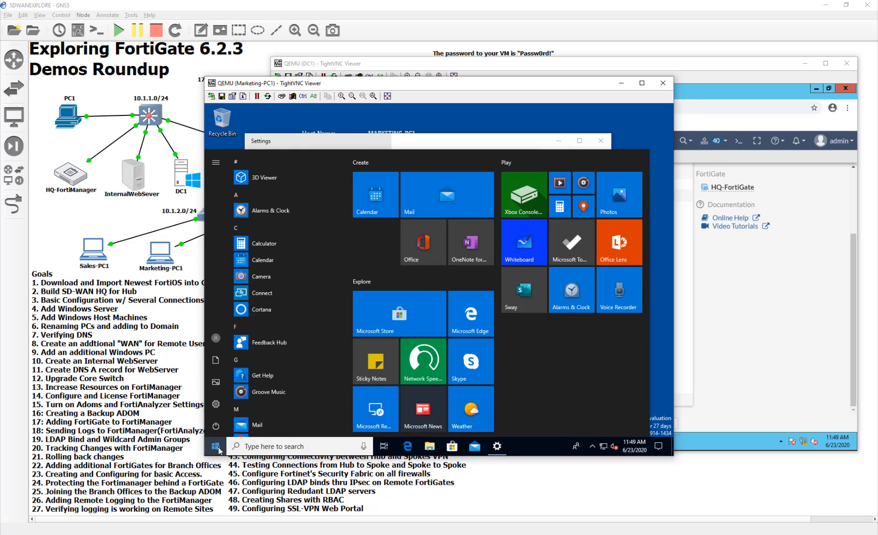
pyautogui.rightClick(216, 447)
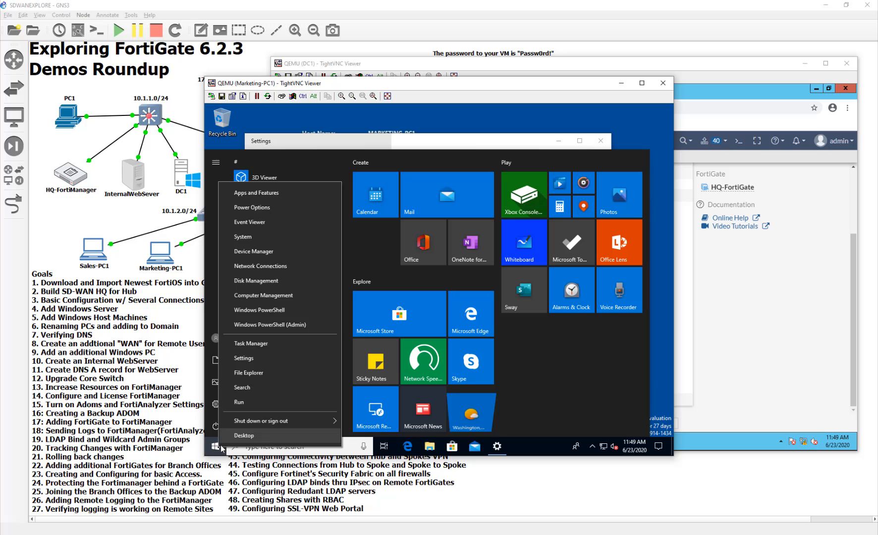
pyautogui.click(290, 237)
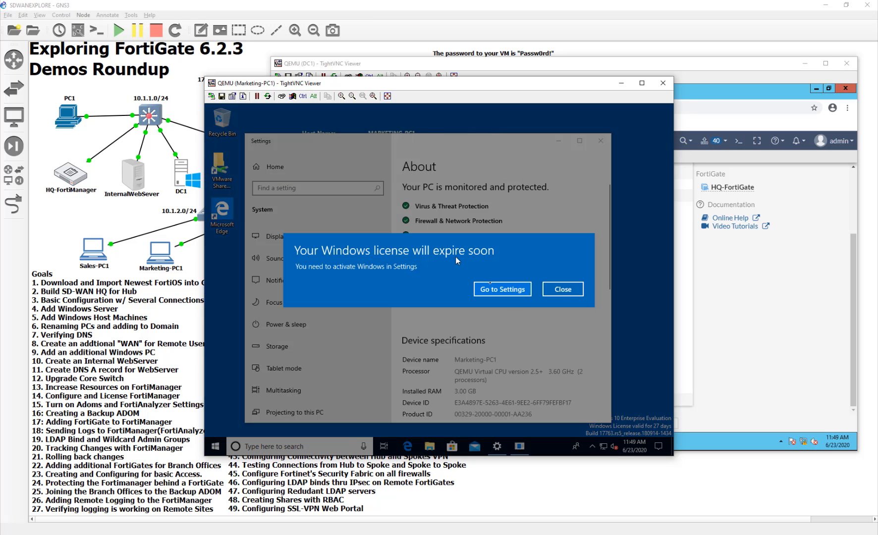
# - Dismiss the license-expiry notice and open the classic System information window
pyautogui.click(560, 291)
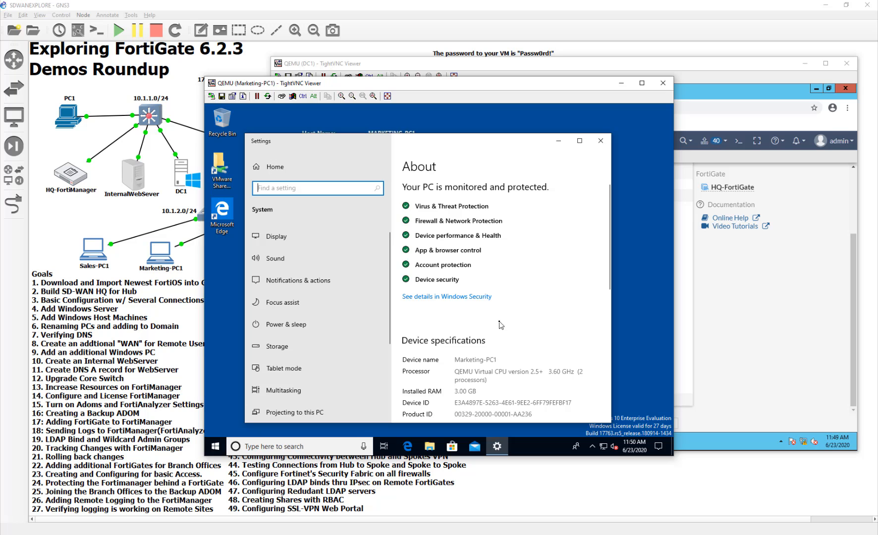
pyautogui.scroll(-3, 500, 324)
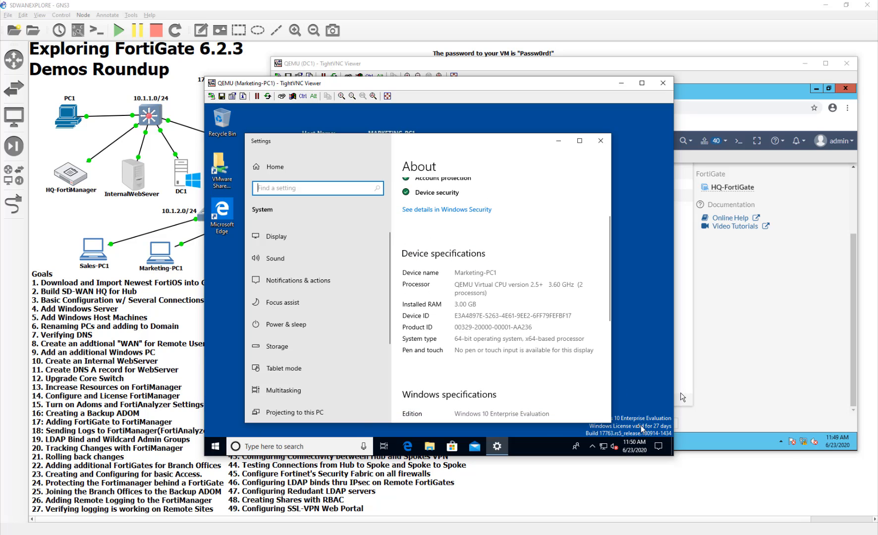
pyautogui.scroll(-3, 525, 372)
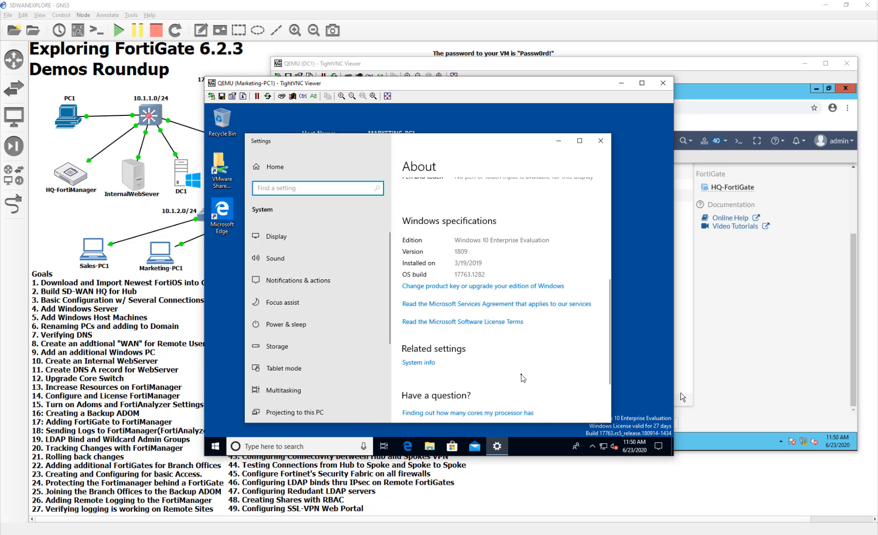
pyautogui.scroll(3, 523, 378)
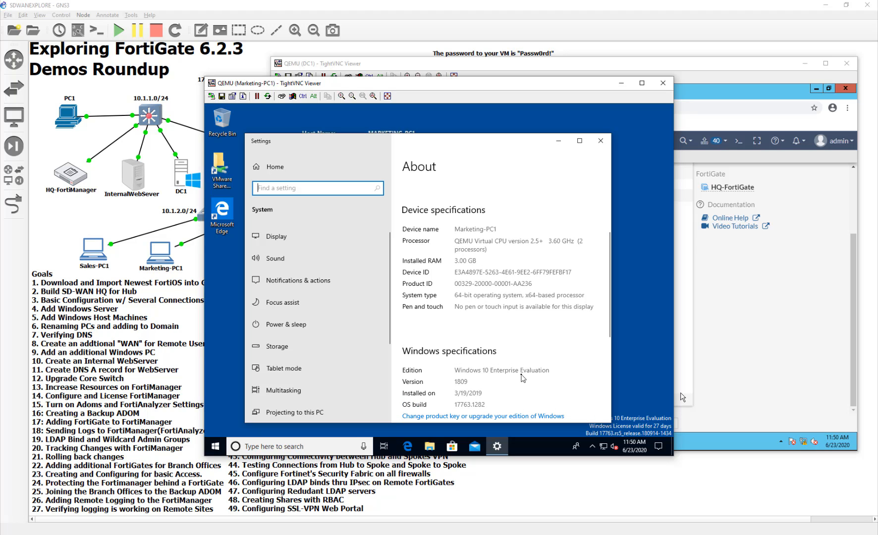
pyautogui.scroll(-3, 479, 321)
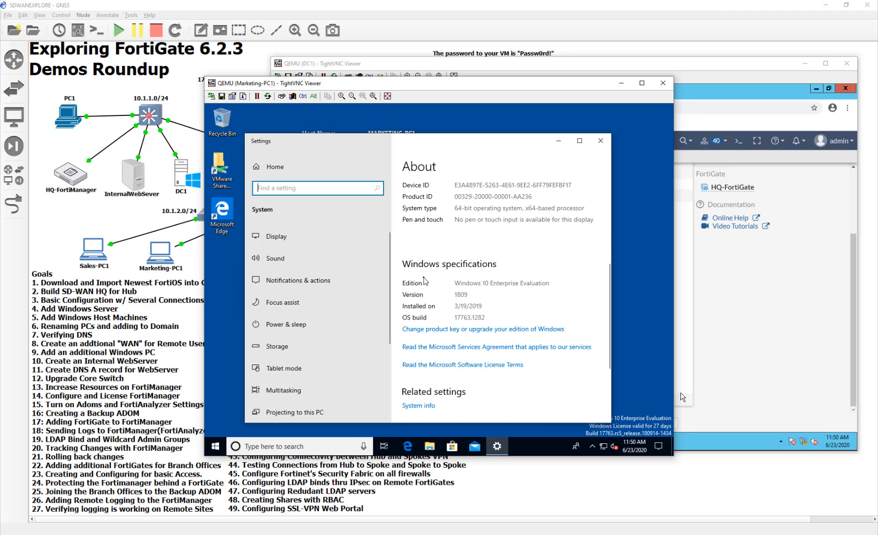
pyautogui.scroll(-2, 425, 281)
pyautogui.click(419, 363)
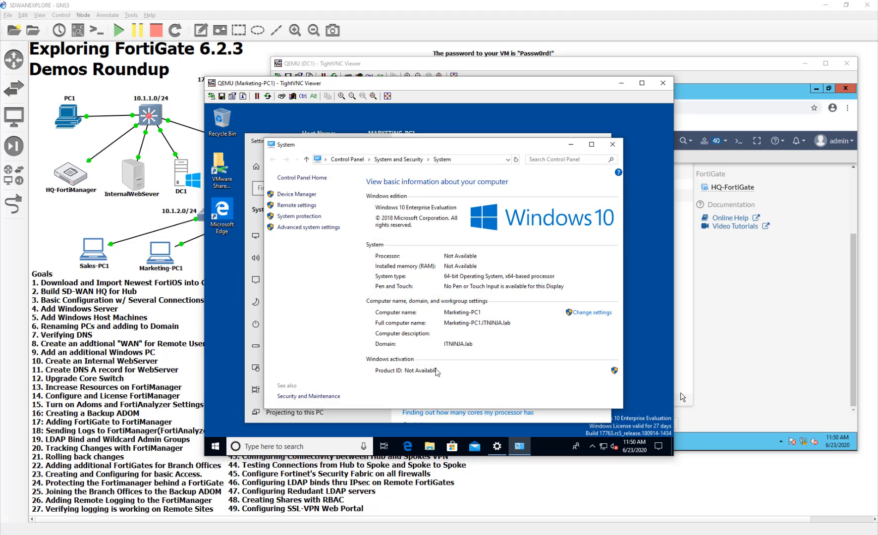
# - With administrator credentials, allow Remote Desktop connections without Network Level Authentication
pyautogui.click(299, 205)
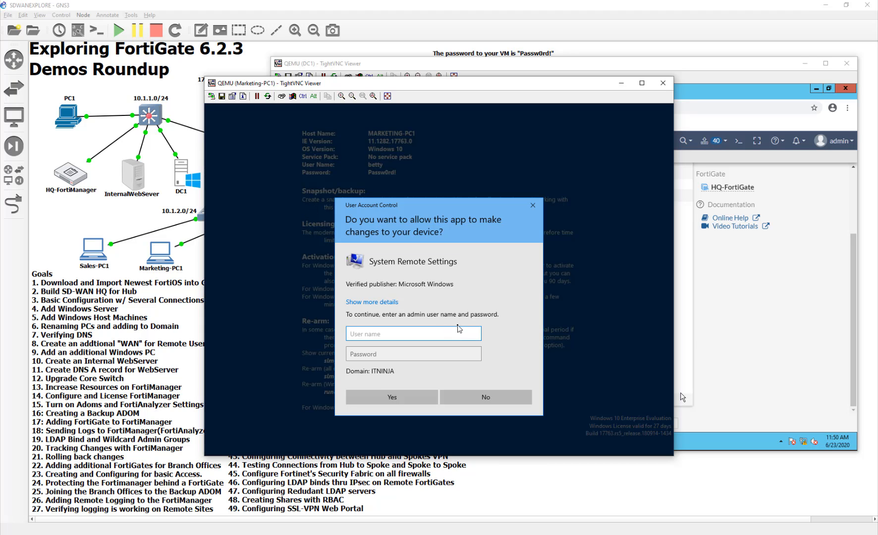
pyautogui.write('administrator')
pyautogui.press('Tab')
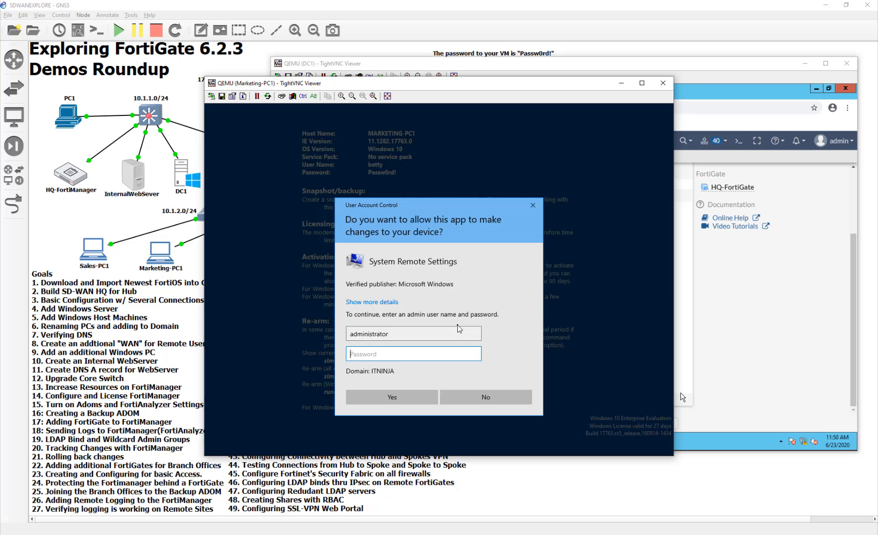
pyautogui.write('Passw0rd!')
pyautogui.press('Return')
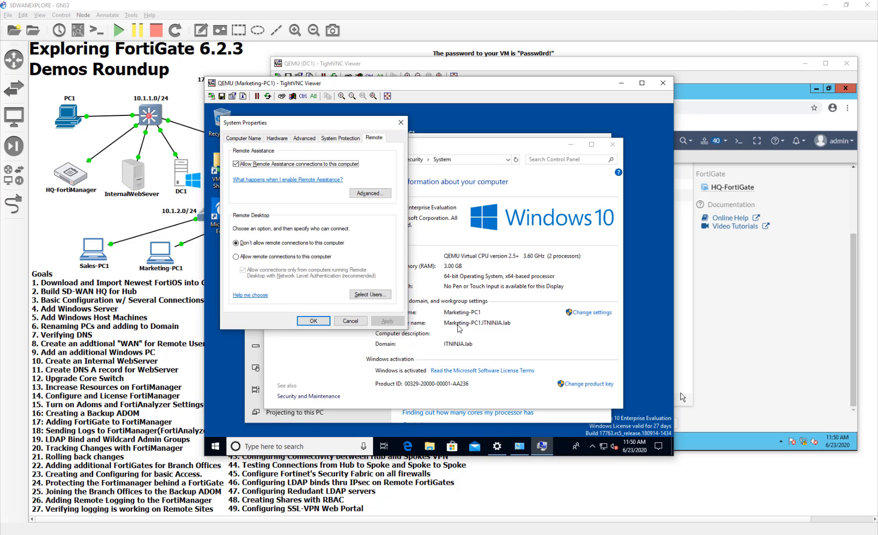
pyautogui.click(323, 257)
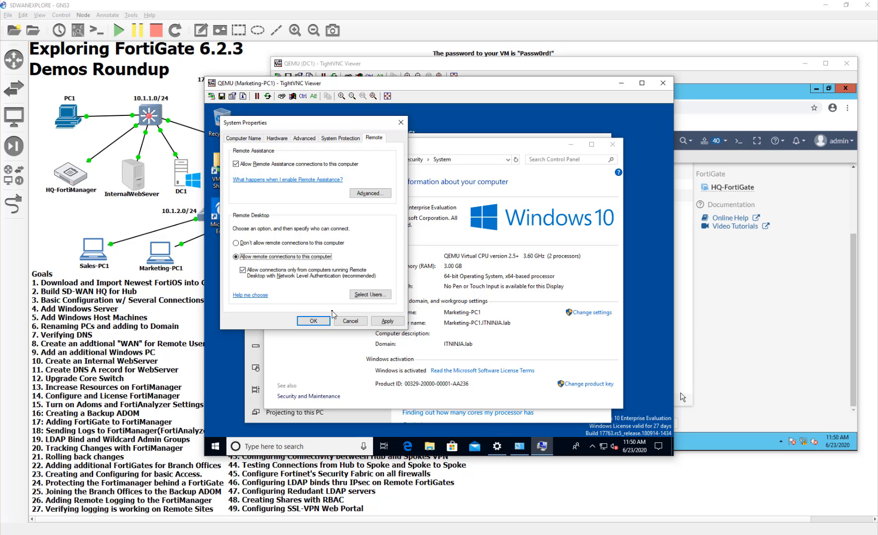
pyautogui.click(284, 275)
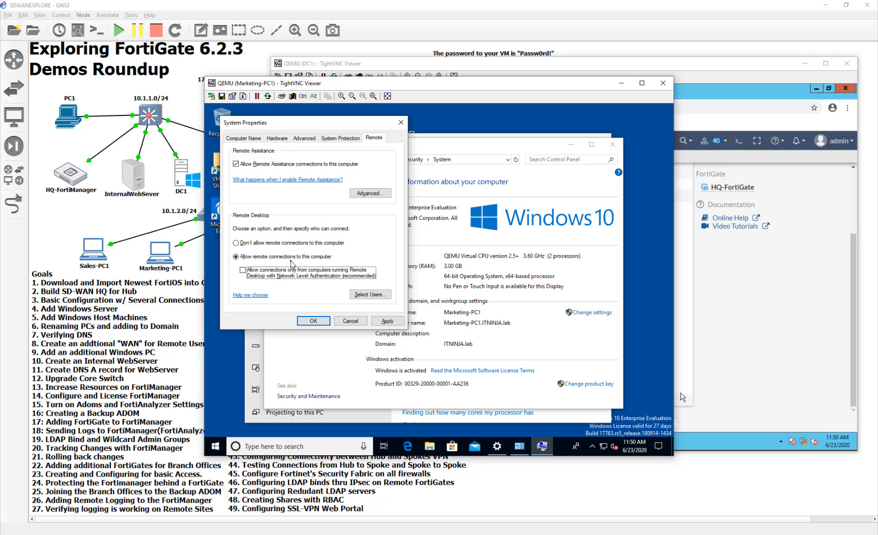
# - Add ITNINJA\Marketing as a Remote Desktop user, apply, and close the System and Settings windows
pyautogui.click(370, 294)
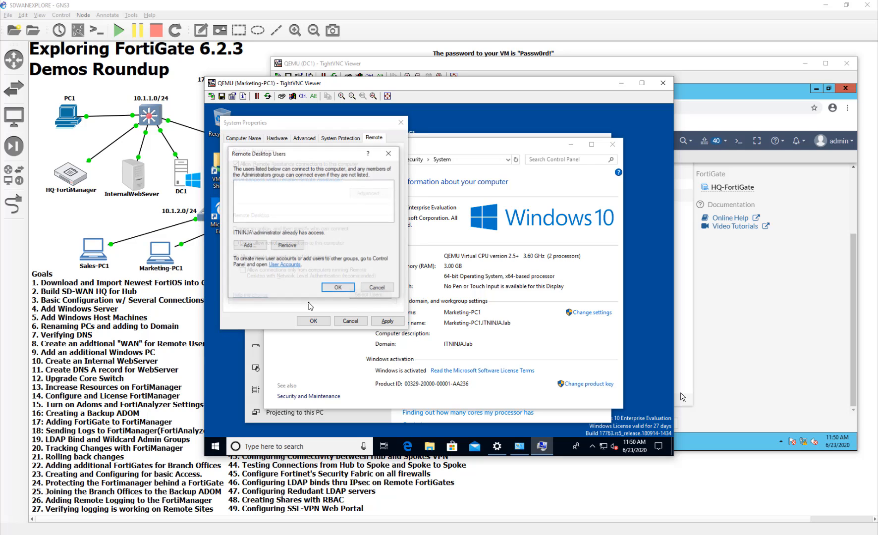
pyautogui.click(261, 246)
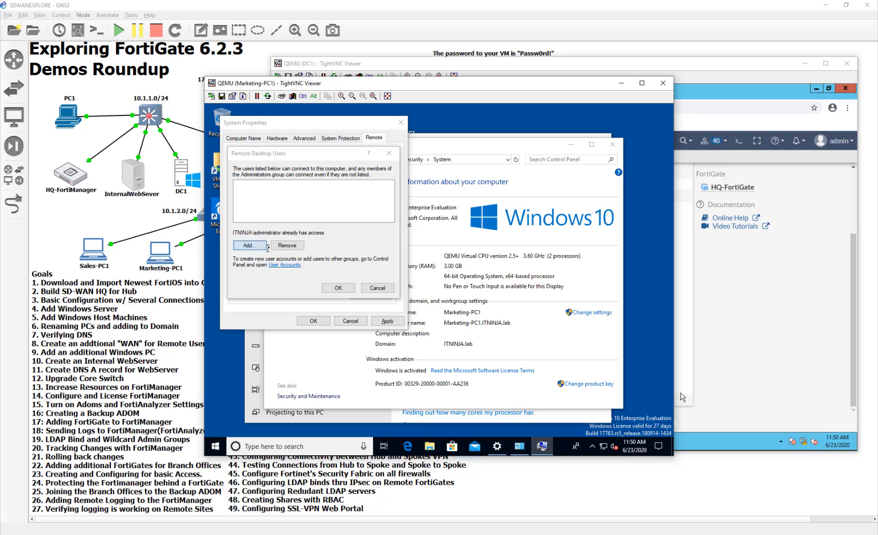
pyautogui.write('marketing')
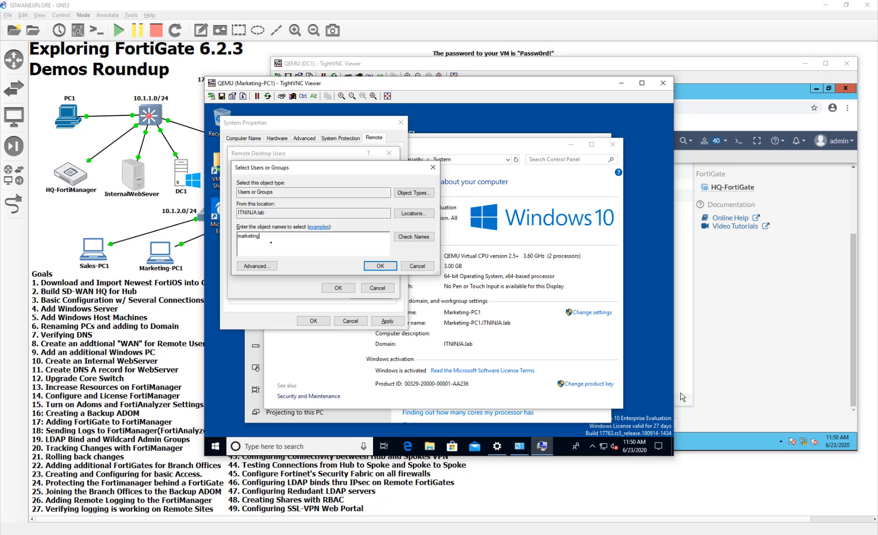
pyautogui.click(401, 238)
pyautogui.click(370, 266)
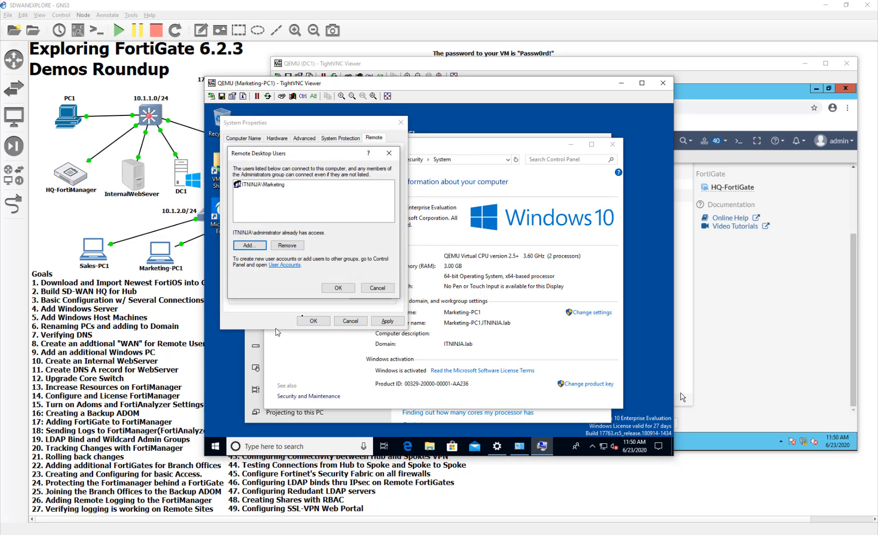
pyautogui.click(341, 289)
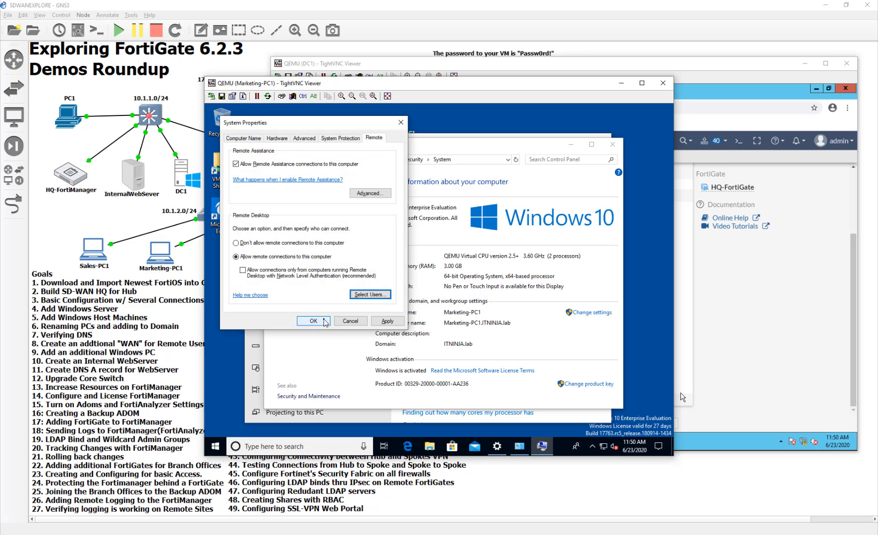
pyautogui.click(325, 321)
pyautogui.click(606, 144)
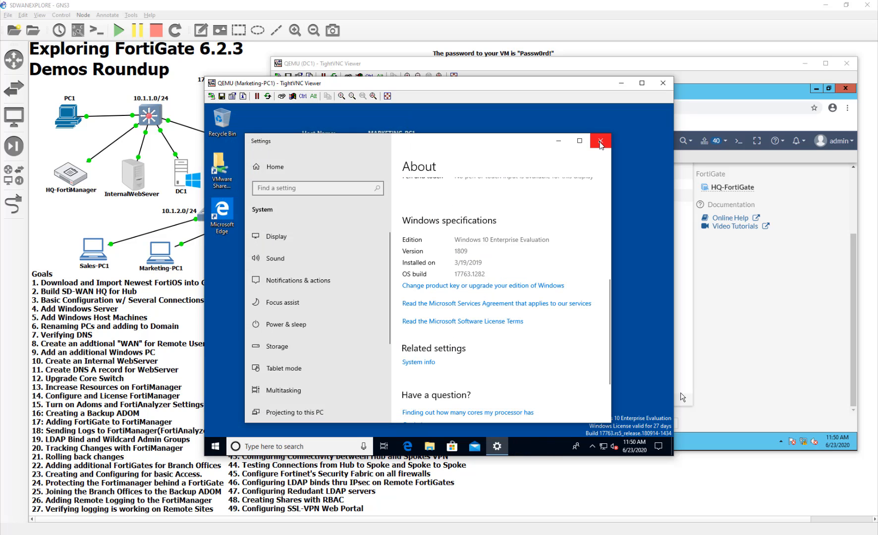
pyautogui.click(600, 143)
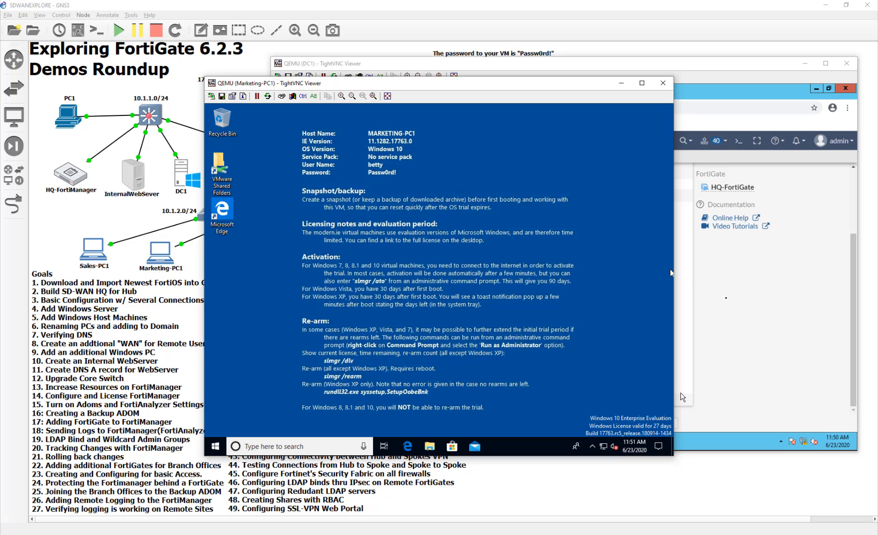
# - In the DC1 viewer, try saving the Marketing portal, then clear the Work PC bookmark's description
pyautogui.click(731, 303)
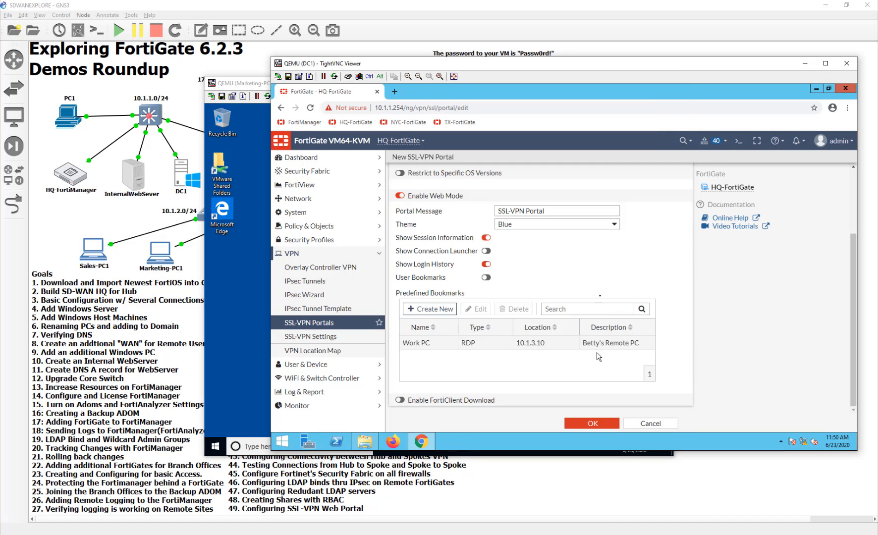
pyautogui.click(585, 426)
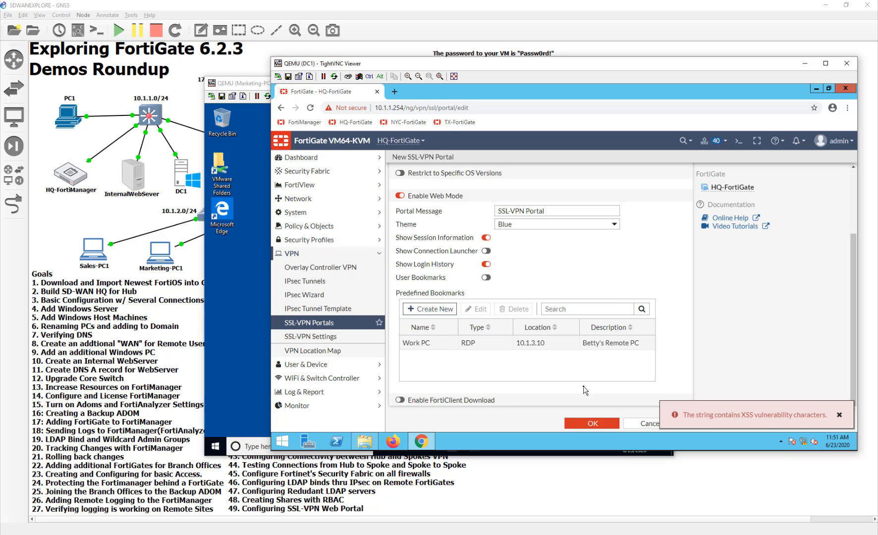
pyautogui.scroll(2, 585, 391)
pyautogui.scroll(-2, 584, 390)
pyautogui.doubleClick(597, 345)
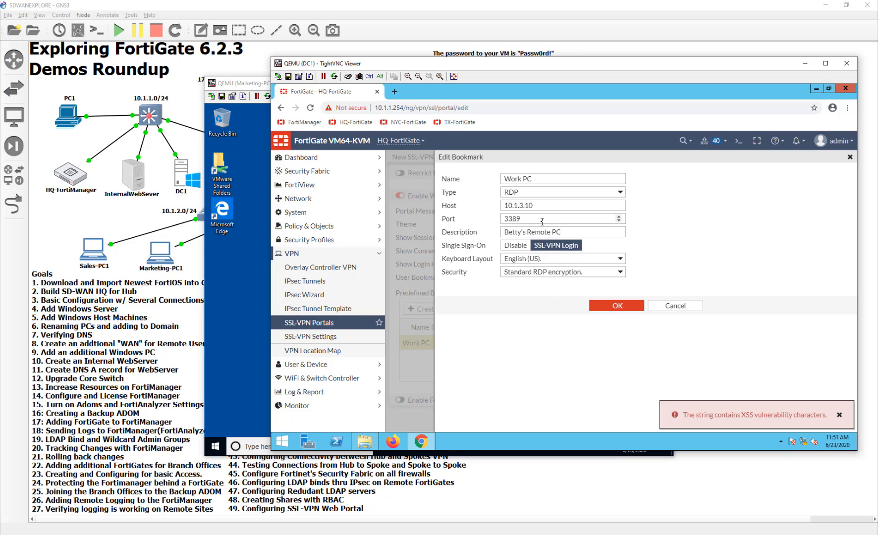
pyautogui.moveTo(563, 231); pyautogui.dragTo(427, 229)
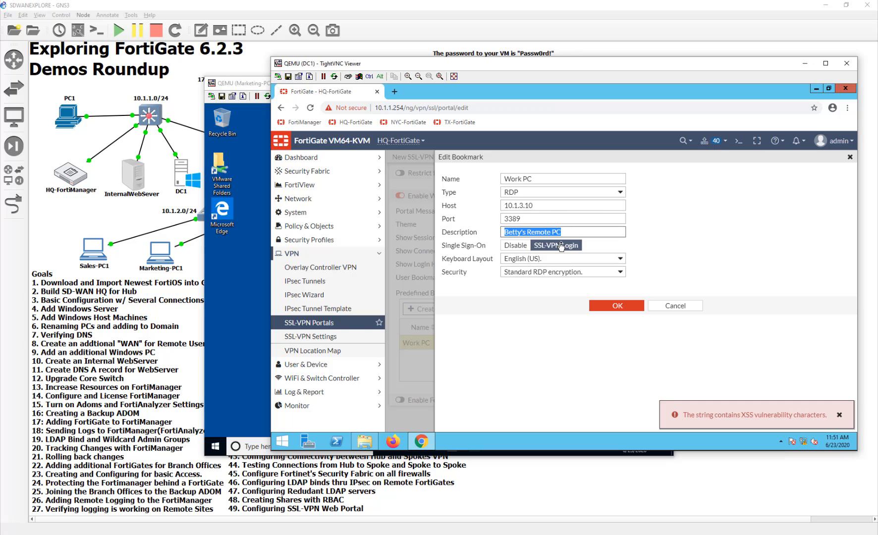
pyautogui.press('BackSpace')
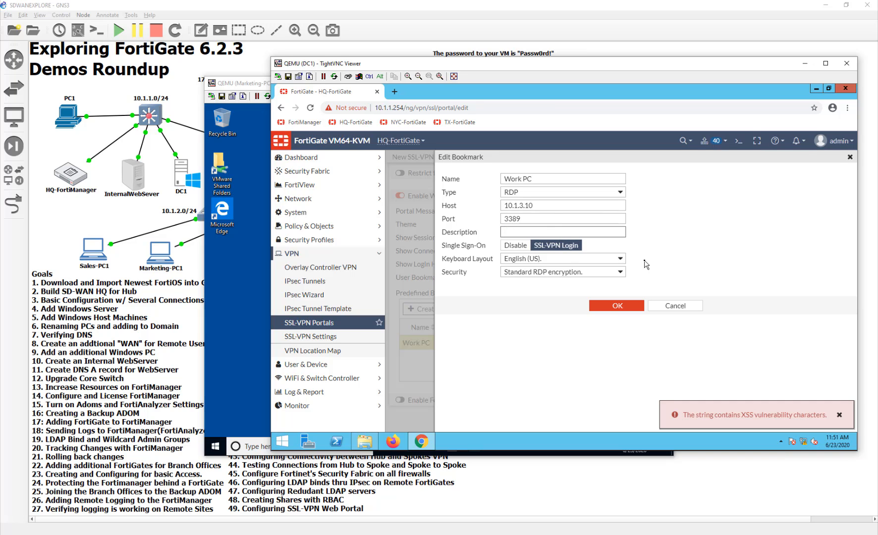
pyautogui.click(617, 305)
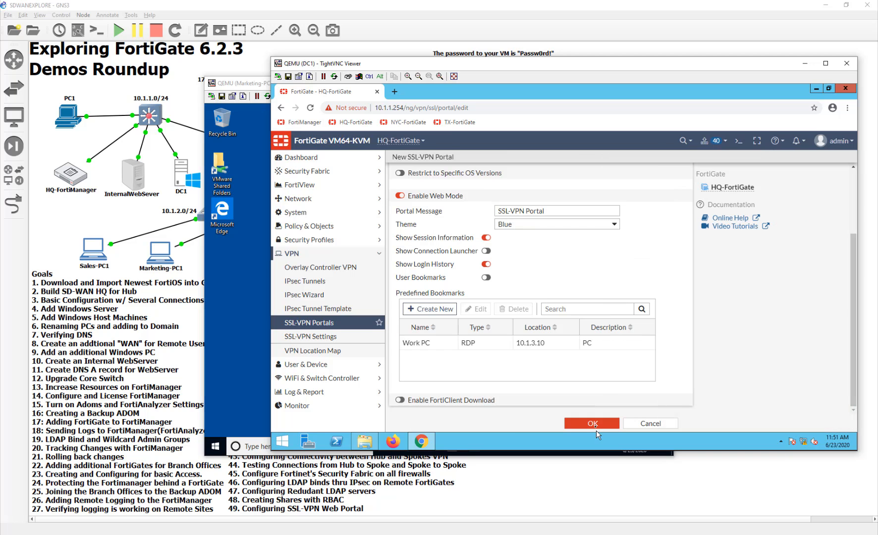
# - Save the portal again and return to the SSL-VPN Portals list
pyautogui.click(594, 423)
pyautogui.scroll(3, 543, 400)
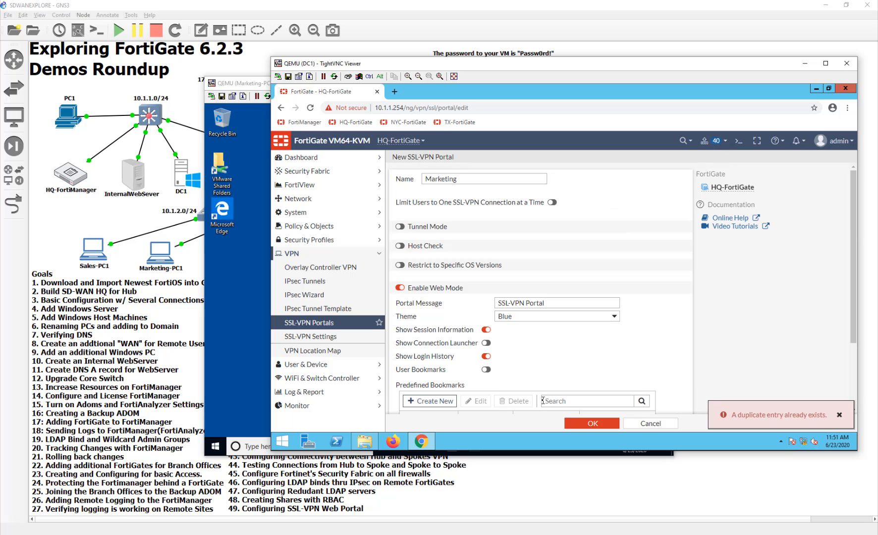
pyautogui.scroll(-3, 572, 382)
pyautogui.click(650, 424)
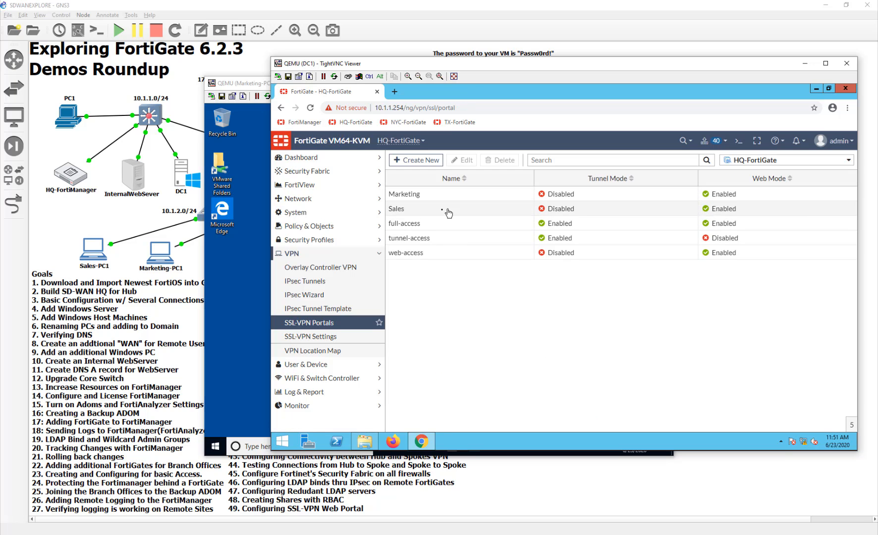
# - In the Marketing portal, add a new predefined bookmark named WorkPC
pyautogui.doubleClick(438, 194)
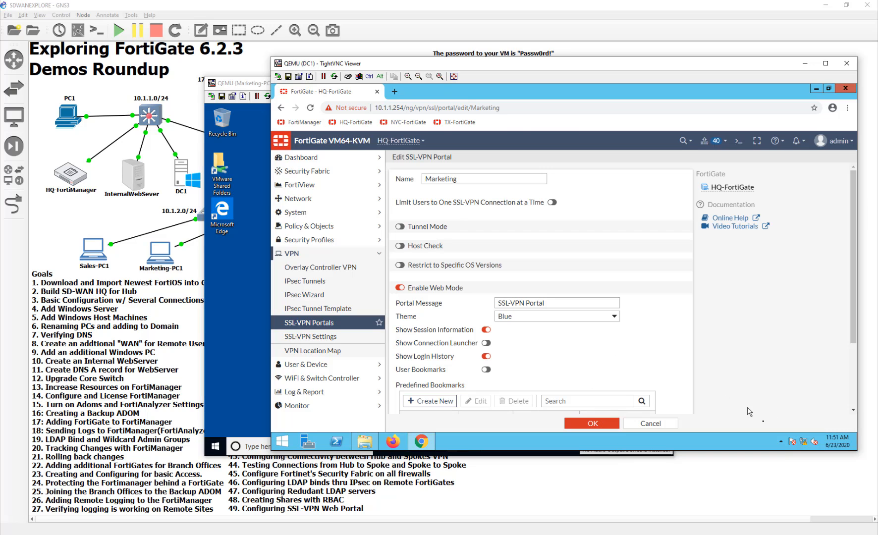
pyautogui.scroll(-2, 636, 391)
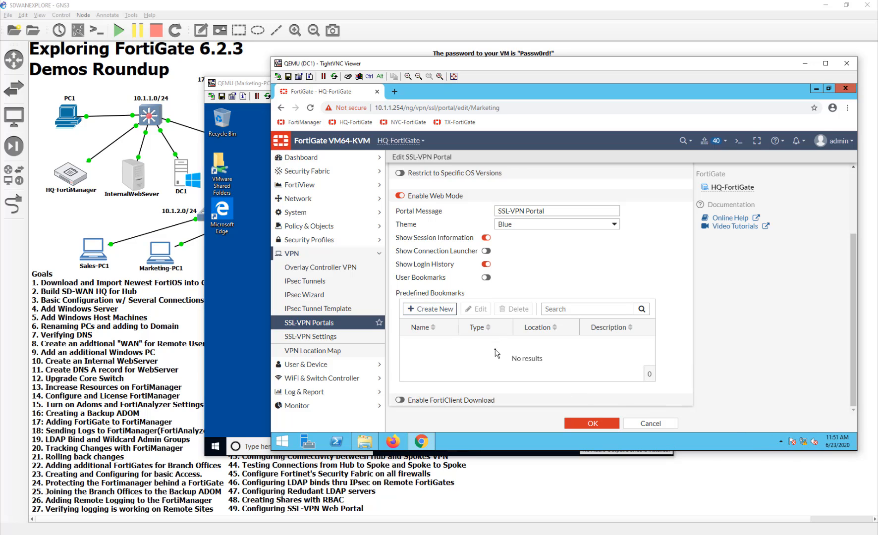
pyautogui.click(409, 309)
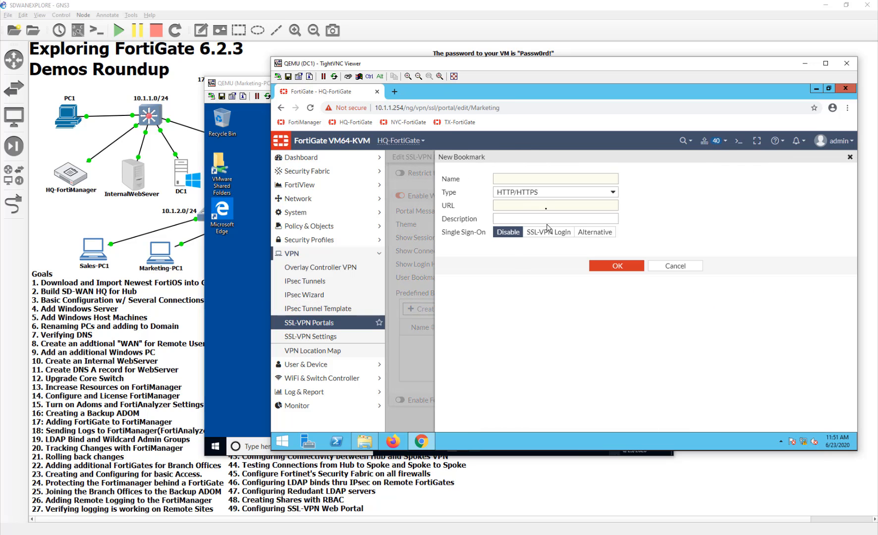
pyautogui.click(539, 180)
pyautogui.write('Be')
pyautogui.press('BackSpace')
pyautogui.press('BackSpace')
pyautogui.write('WorkPC')
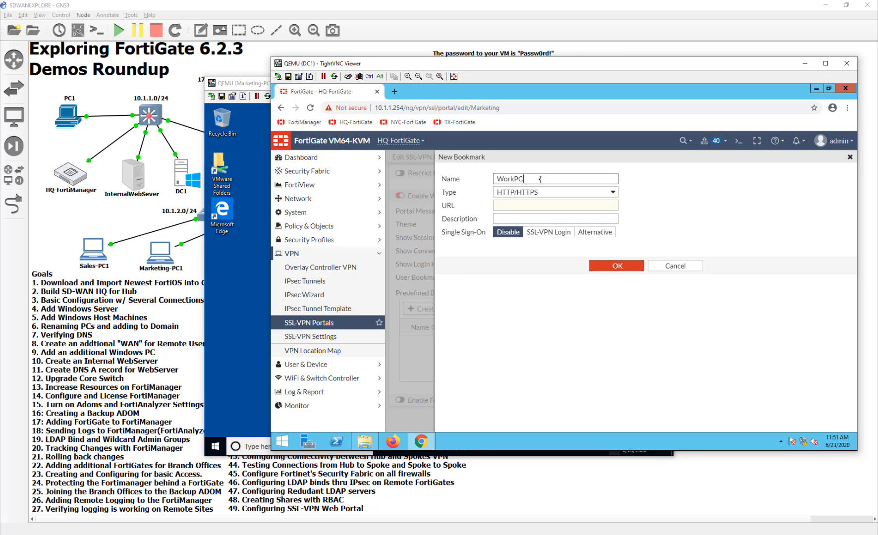
# - Make WorkPC an RDP bookmark to host 10.1.3.10 with SSL-VPN Login, then save bookmark and portal
pyautogui.press('Tab')
pyautogui.press('space')
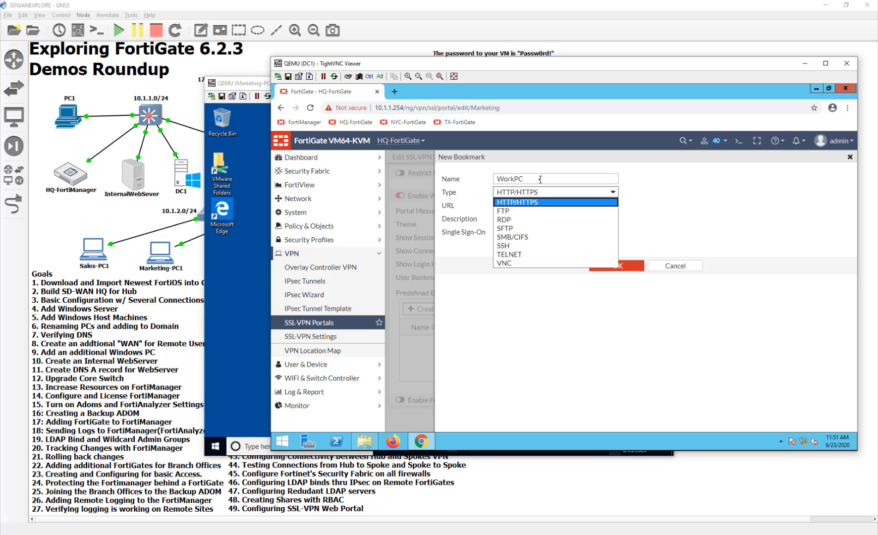
pyautogui.press('Down')
pyautogui.press('Down')
pyautogui.press('Return')
pyautogui.click(527, 206)
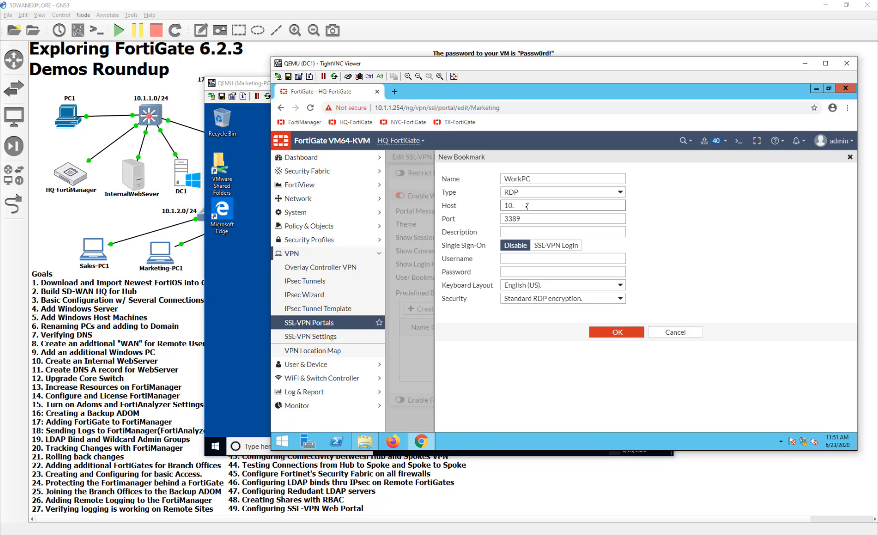
pyautogui.write('10.1.3.70')
pyautogui.click(558, 257)
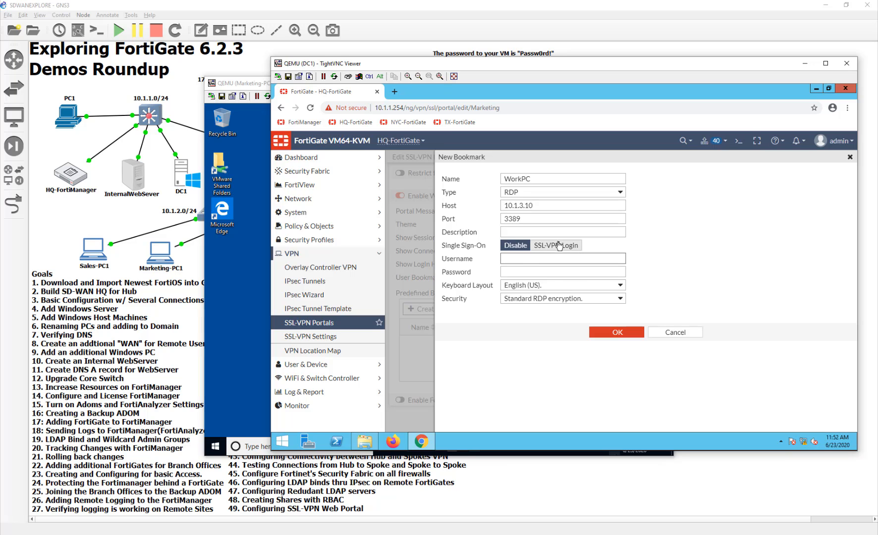
pyautogui.click(559, 246)
pyautogui.click(614, 272)
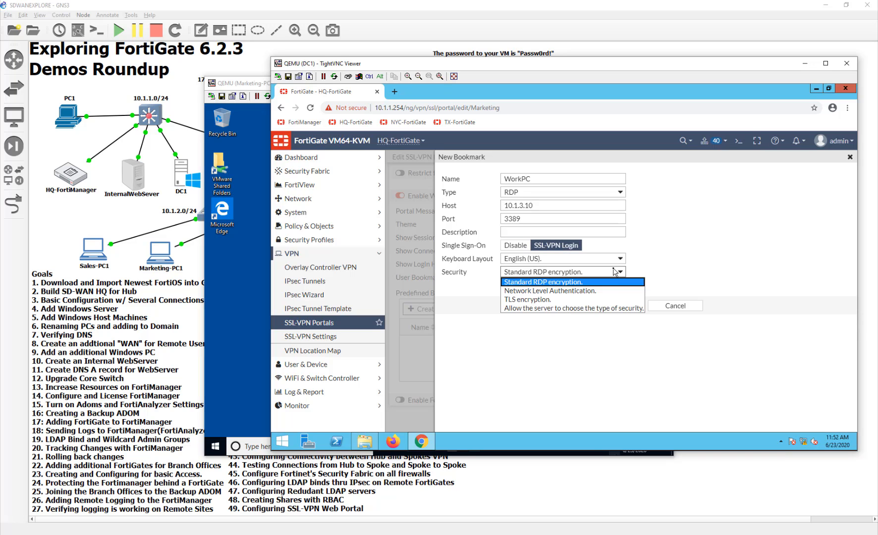
pyautogui.click(673, 267)
pyautogui.click(619, 306)
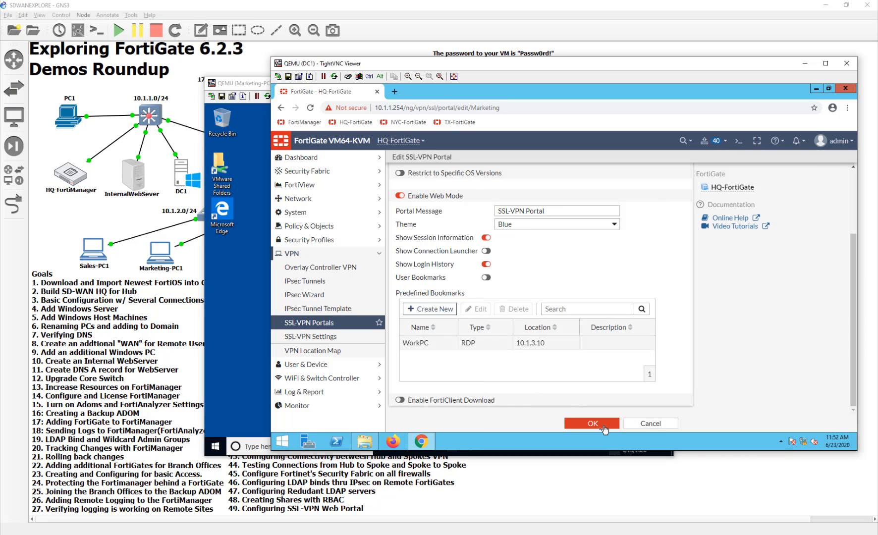
pyautogui.click(592, 424)
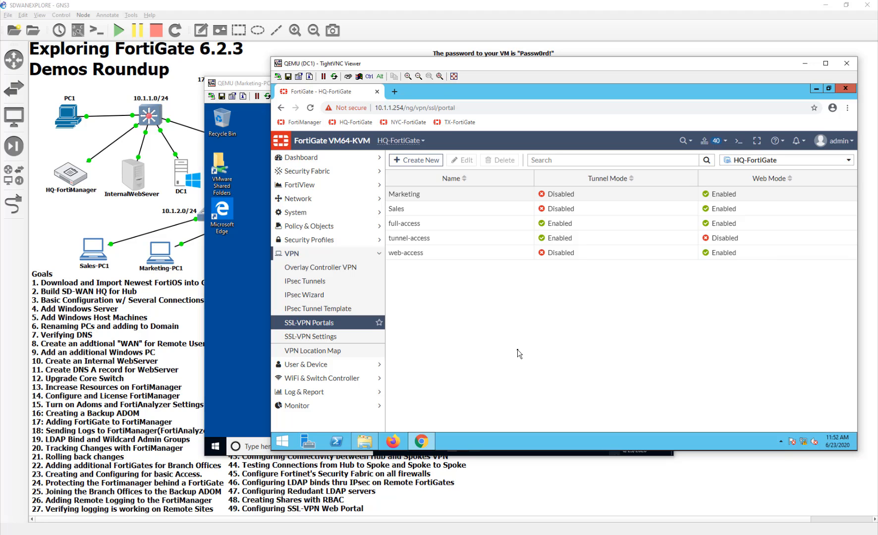
# - Add an authentication/portal mapping from the Marketing group to the Marketing portal and apply SSL-VPN settings
pyautogui.click(316, 340)
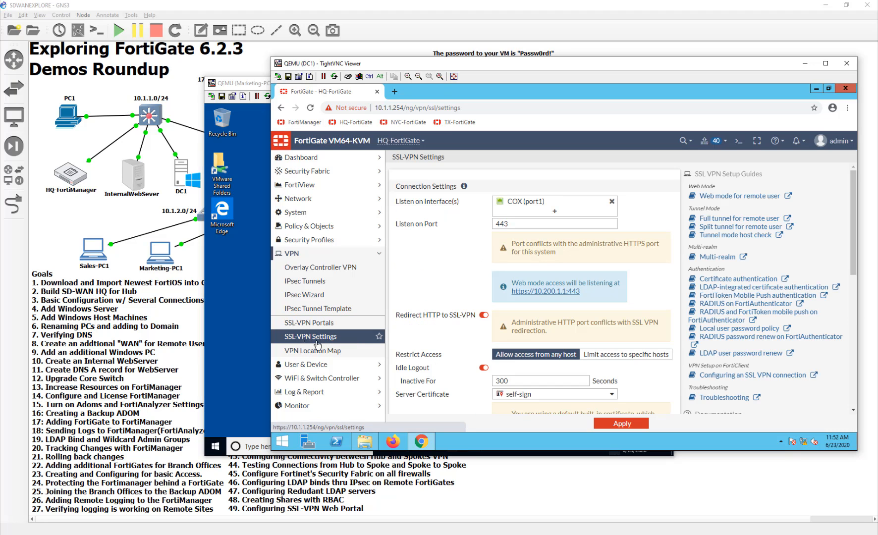
pyautogui.scroll(-5, 469, 366)
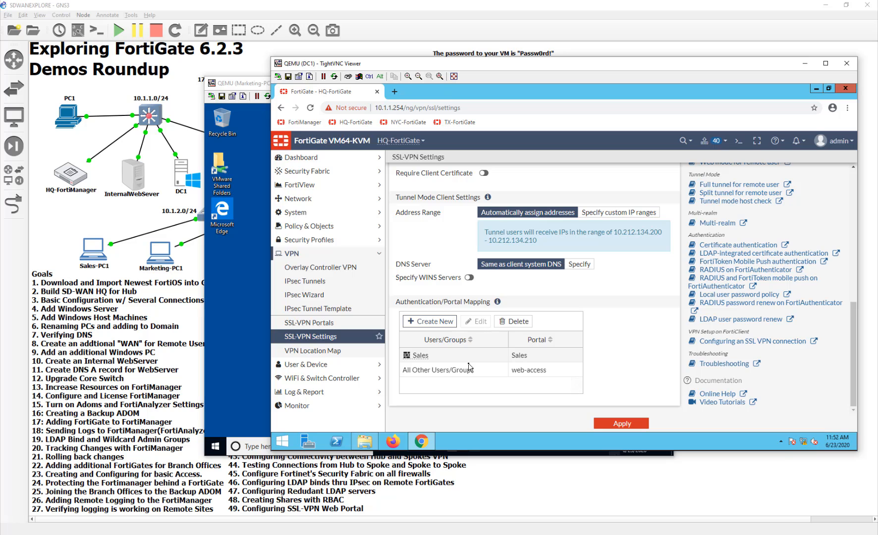
pyautogui.click(438, 323)
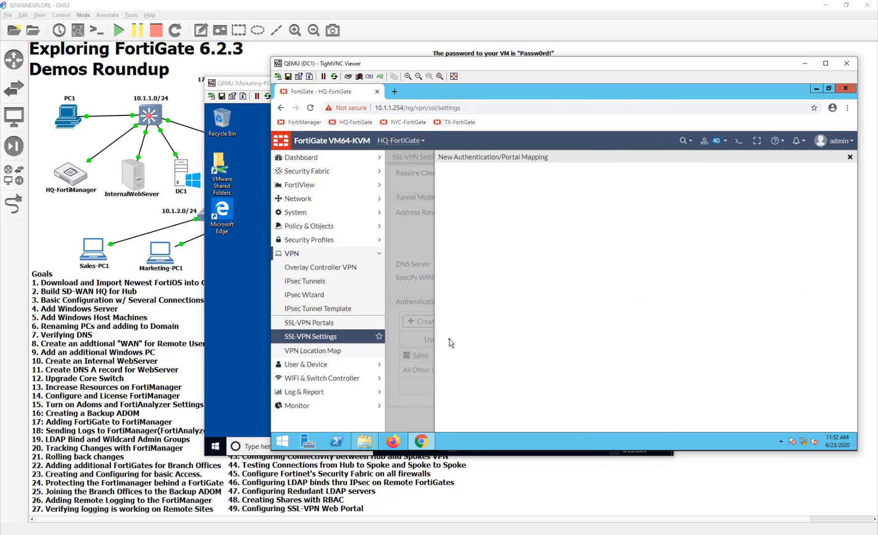
pyautogui.click(509, 180)
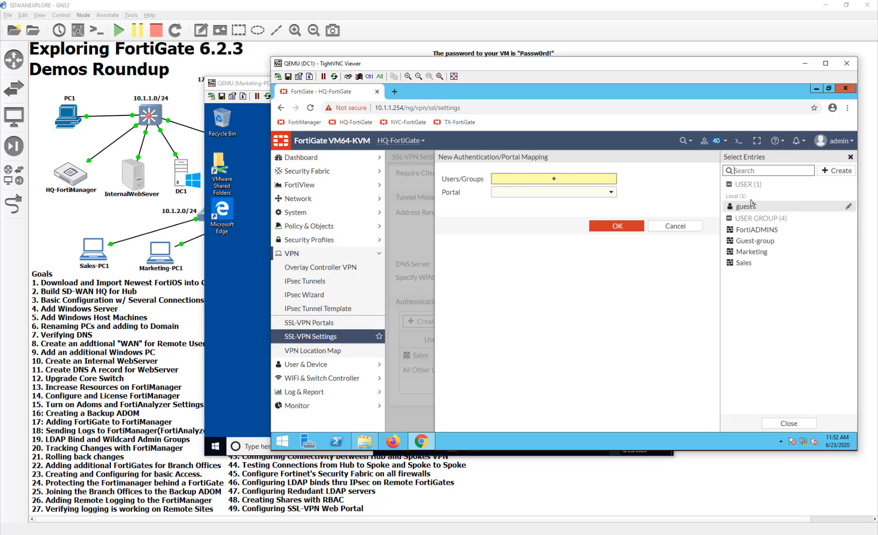
pyautogui.click(762, 252)
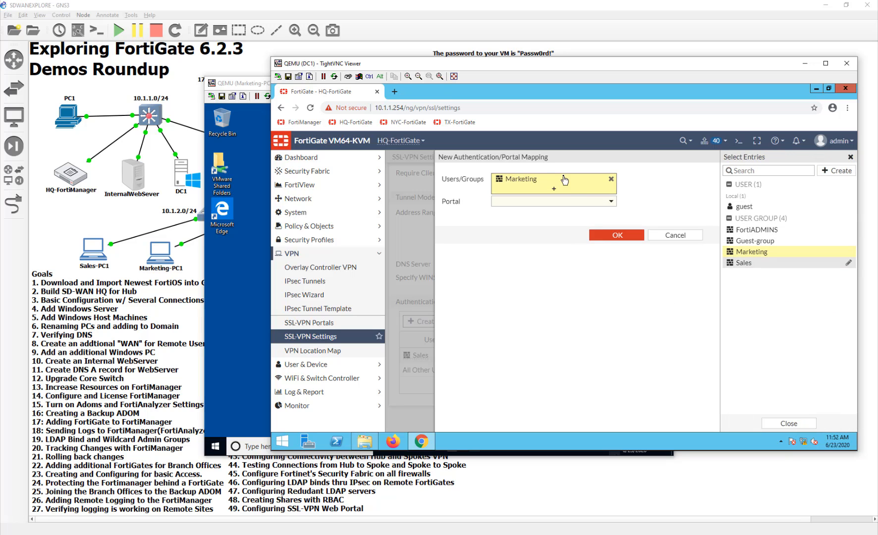
pyautogui.click(570, 204)
pyautogui.click(558, 238)
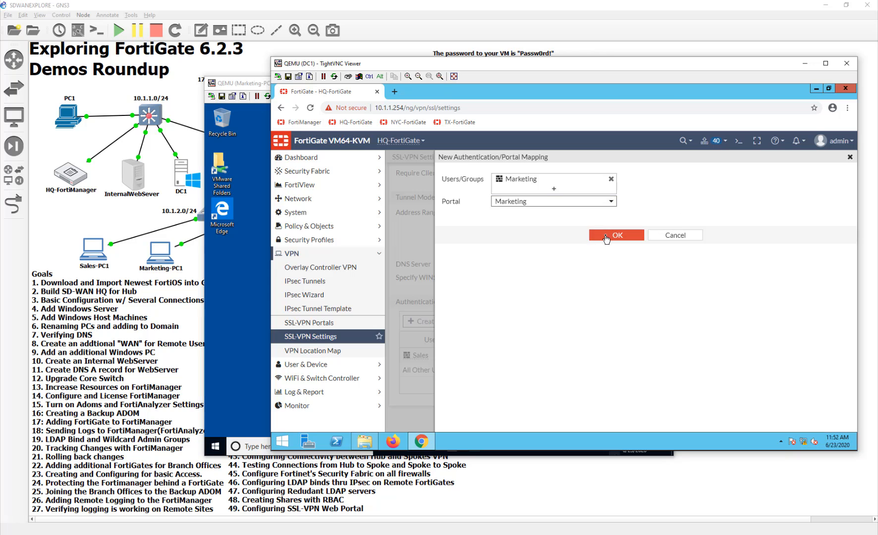
pyautogui.click(609, 236)
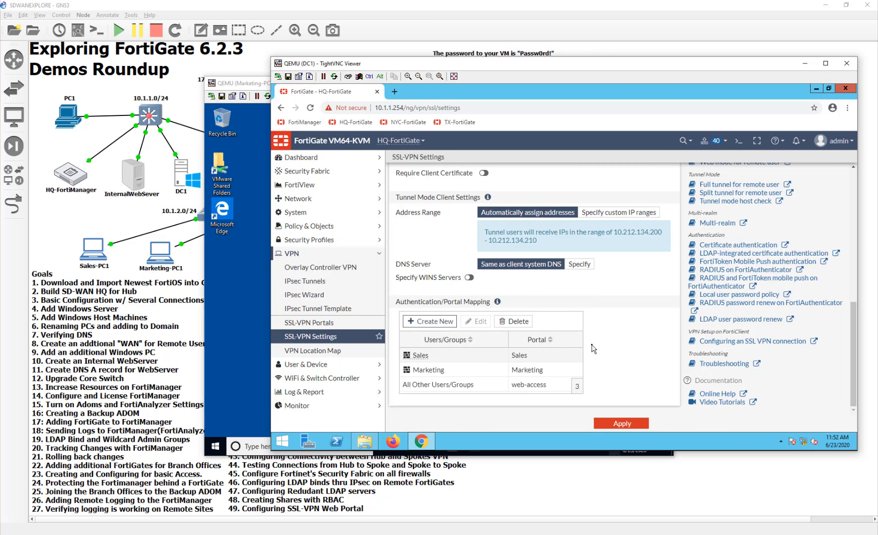
pyautogui.scroll(1, 593, 348)
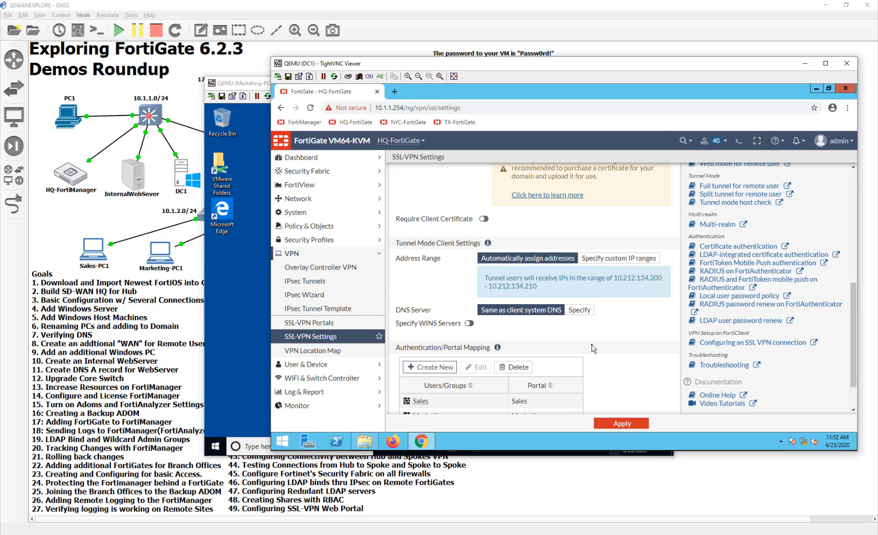
pyautogui.scroll(2, 593, 348)
pyautogui.scroll(3, 593, 348)
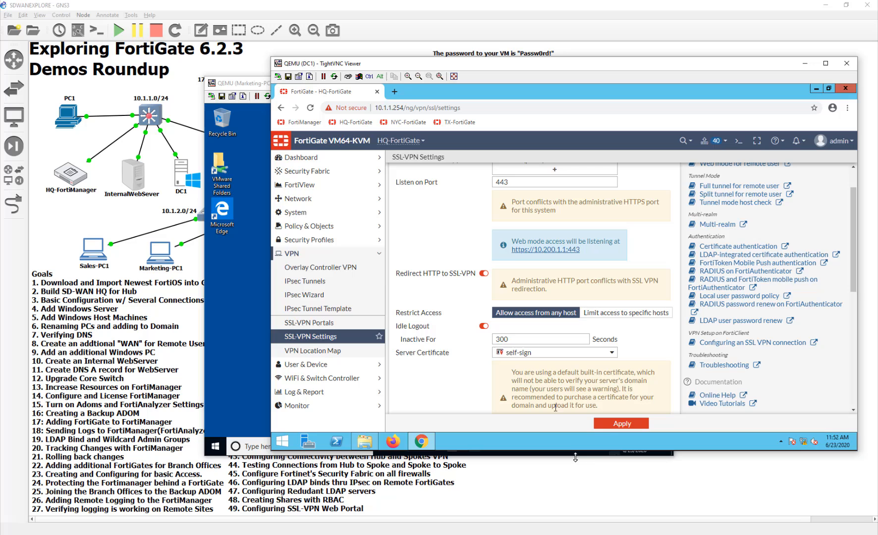
pyautogui.click(615, 426)
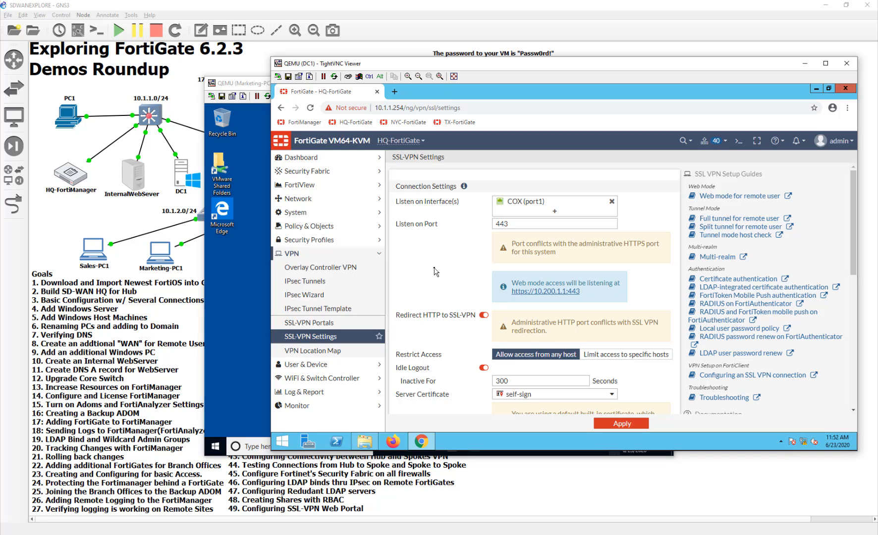
# - Start IPv4 policy MarketingVPNAccess from the SSL-VPN tunnel interface out to InternalProduction
pyautogui.click(341, 227)
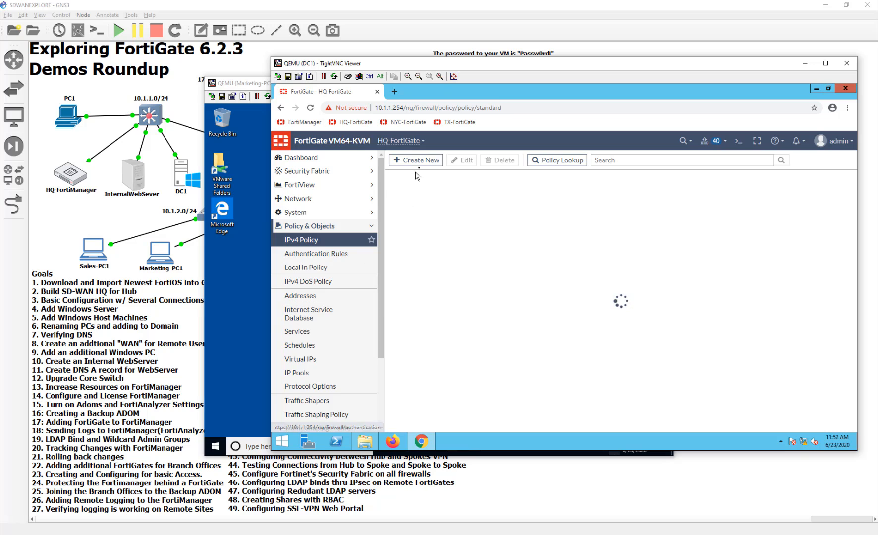
pyautogui.click(416, 160)
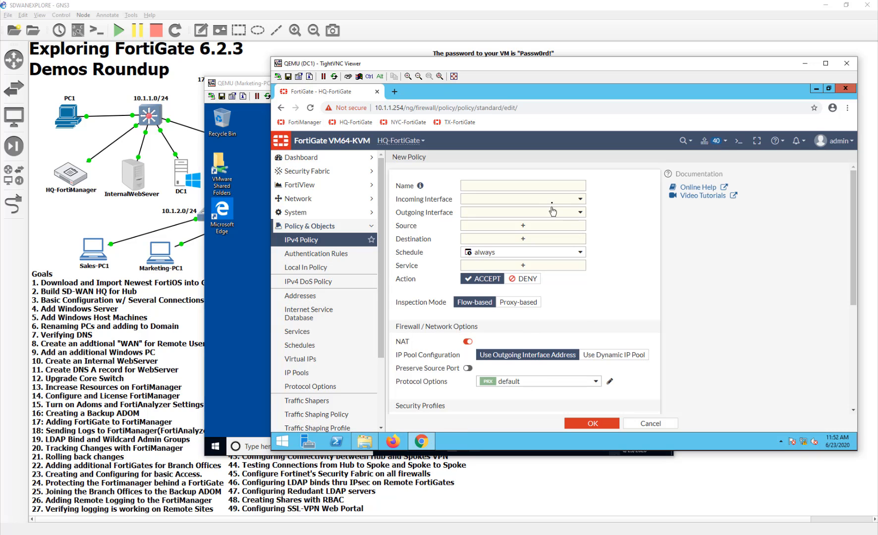
pyautogui.click(551, 199)
pyautogui.click(524, 338)
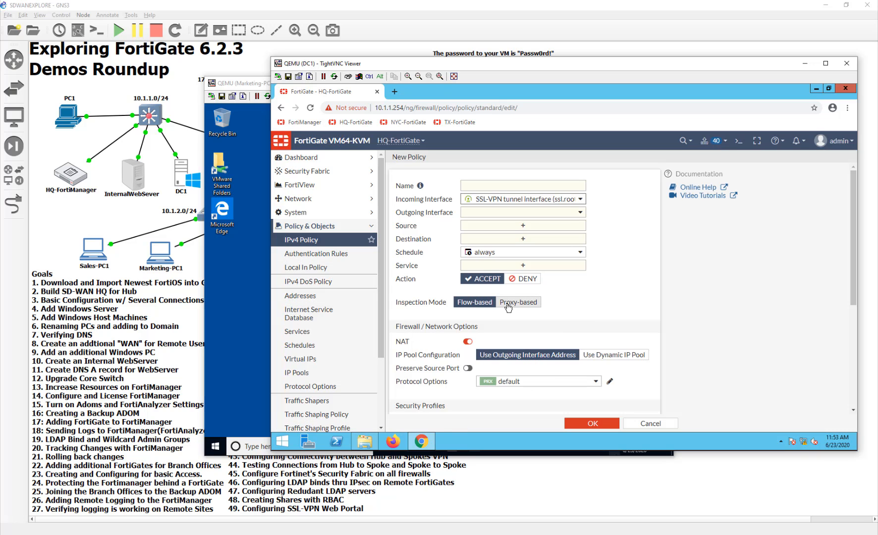
pyautogui.click(495, 187)
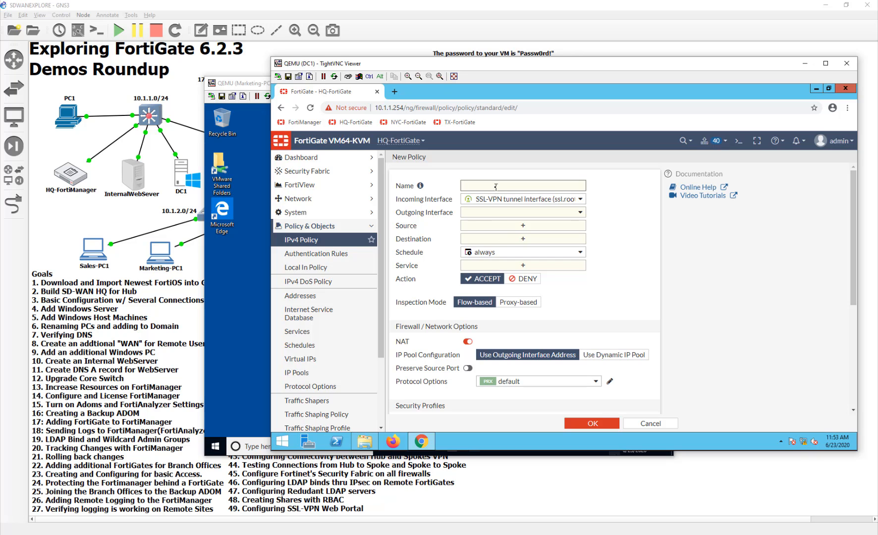
pyautogui.write('MarketingVPNAccess')
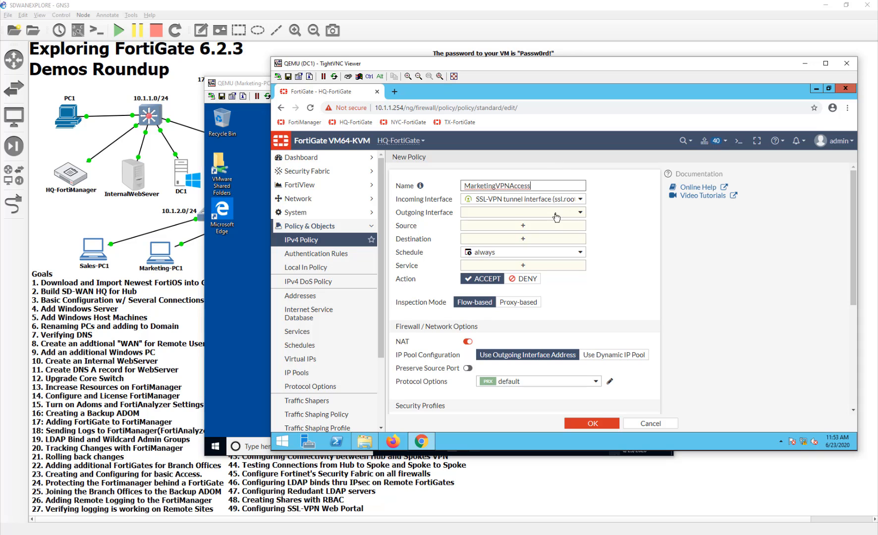
pyautogui.click(555, 213)
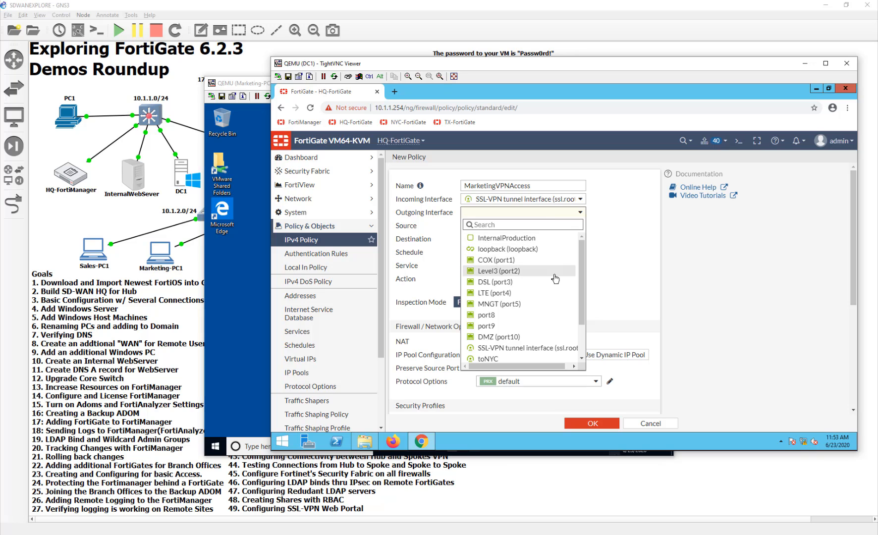
pyautogui.moveTo(547, 307)
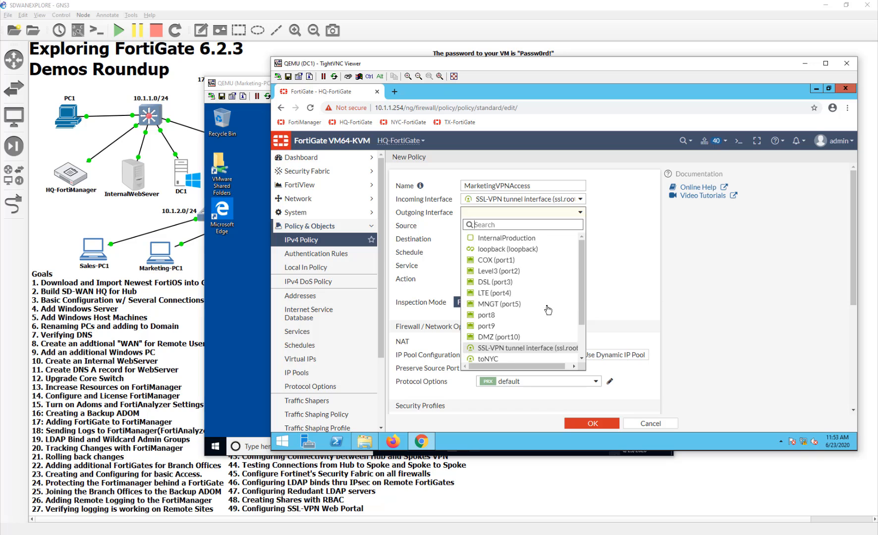
pyautogui.click(541, 241)
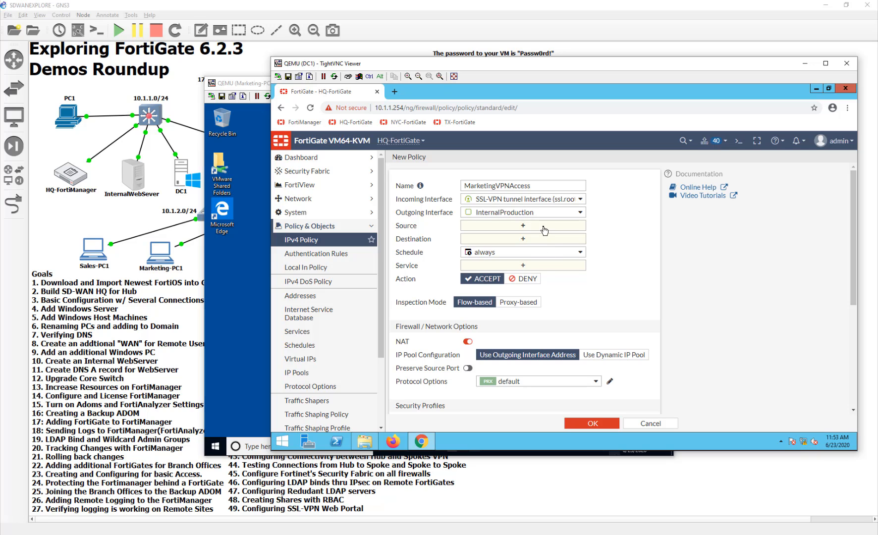
# - Set destination Marketing and sources to the Marketing user group and SSLVPN_TUNNEL_ADDR1
pyautogui.click(543, 243)
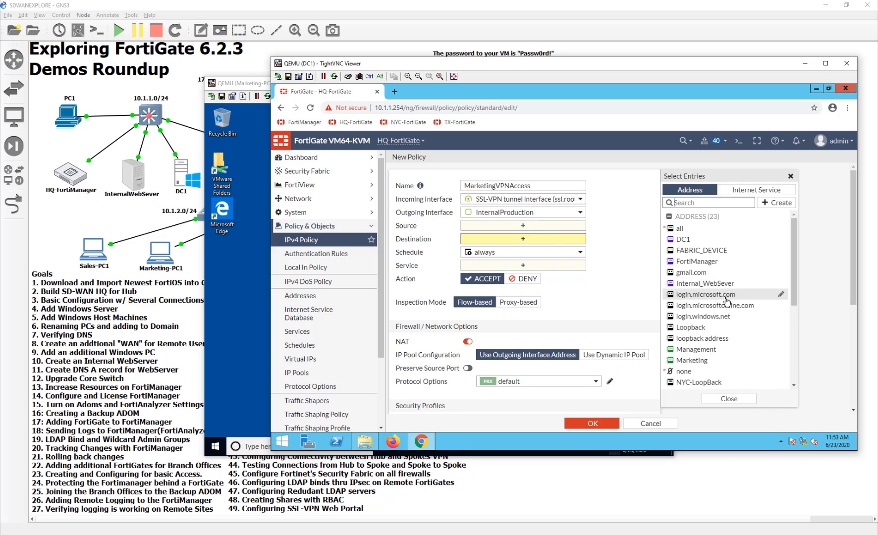
pyautogui.scroll(-3, 726, 301)
pyautogui.scroll(1, 726, 301)
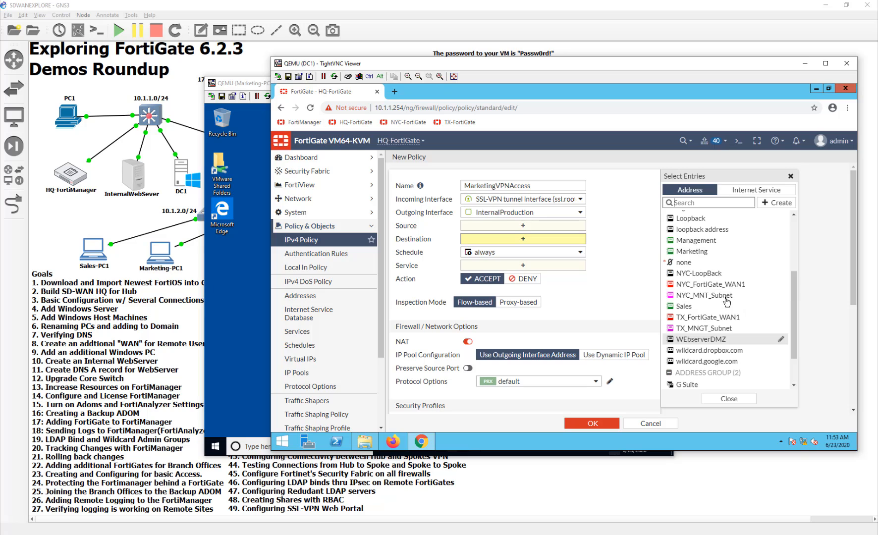
pyautogui.click(709, 251)
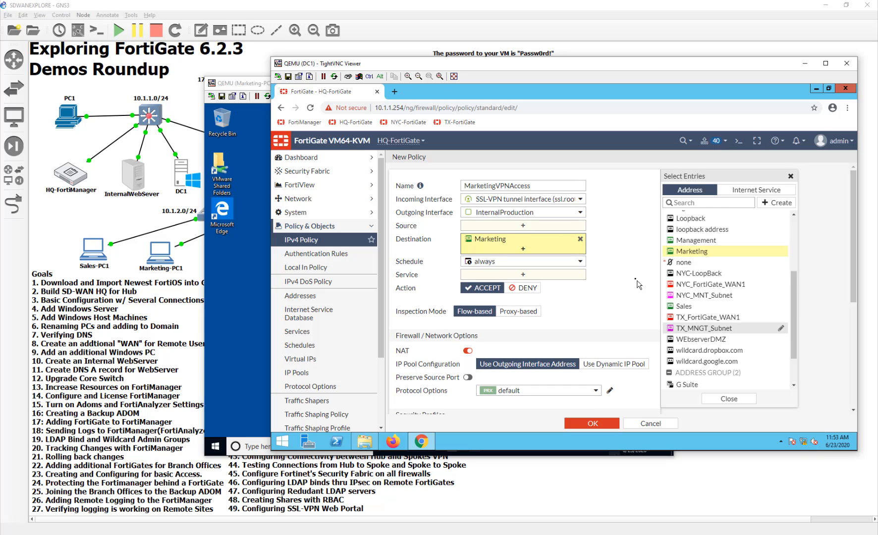
pyautogui.click(564, 226)
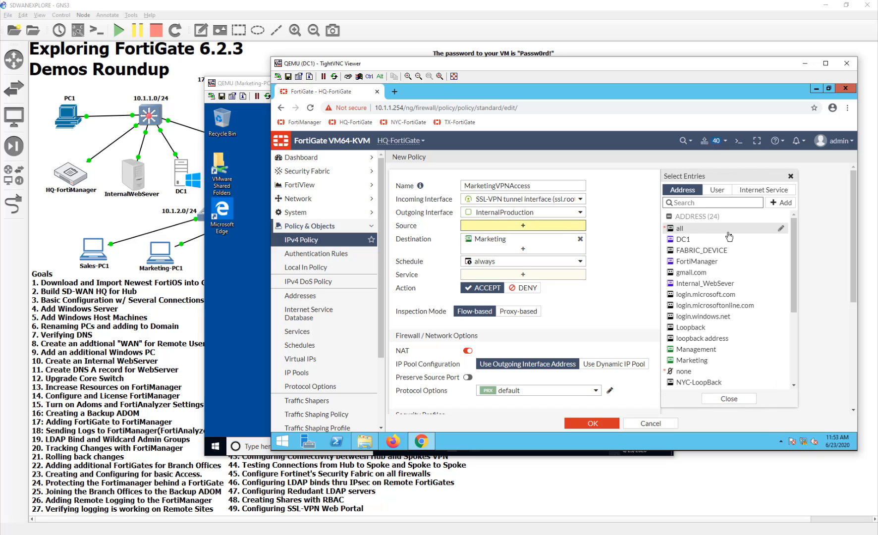
pyautogui.scroll(-3, 730, 308)
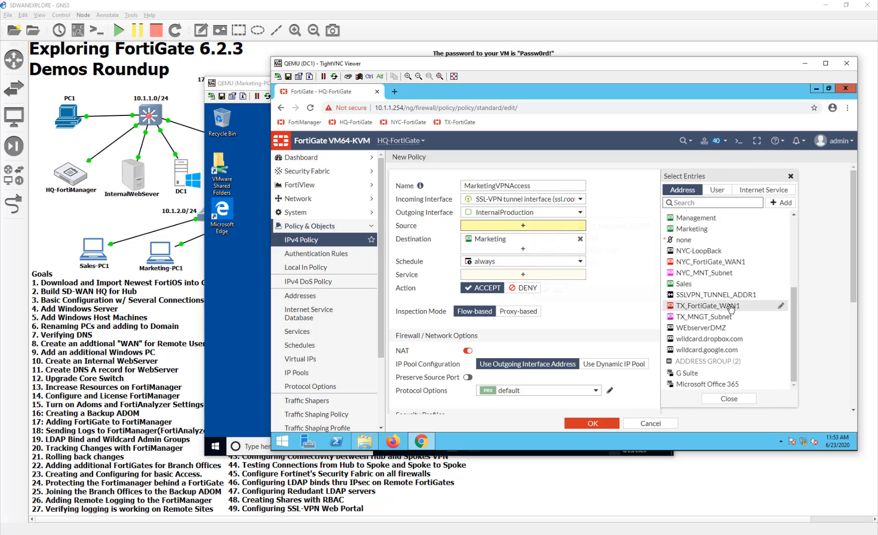
pyautogui.click(716, 190)
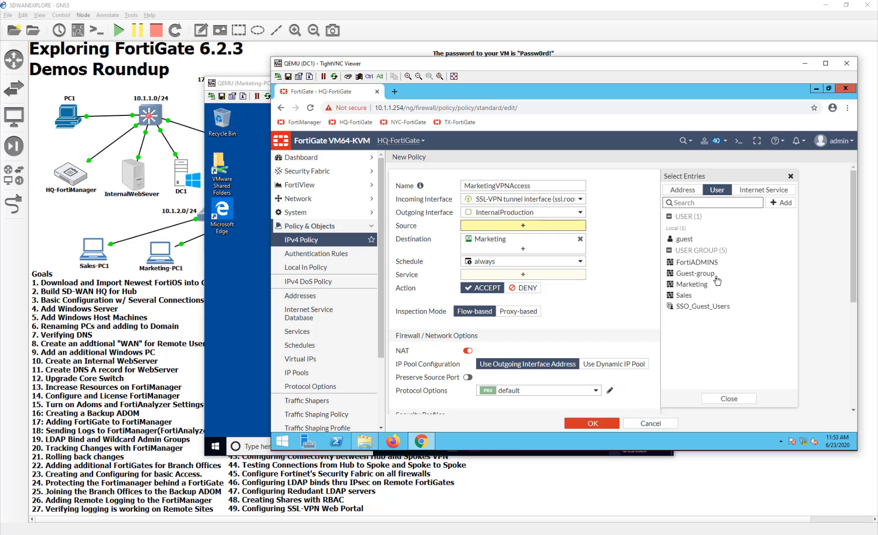
pyautogui.click(692, 283)
pyautogui.click(686, 191)
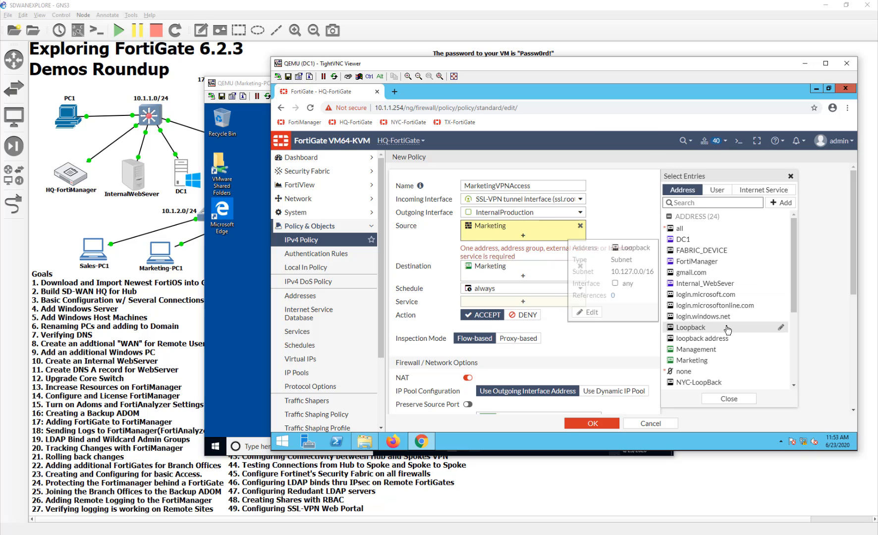
pyautogui.scroll(-5, 727, 329)
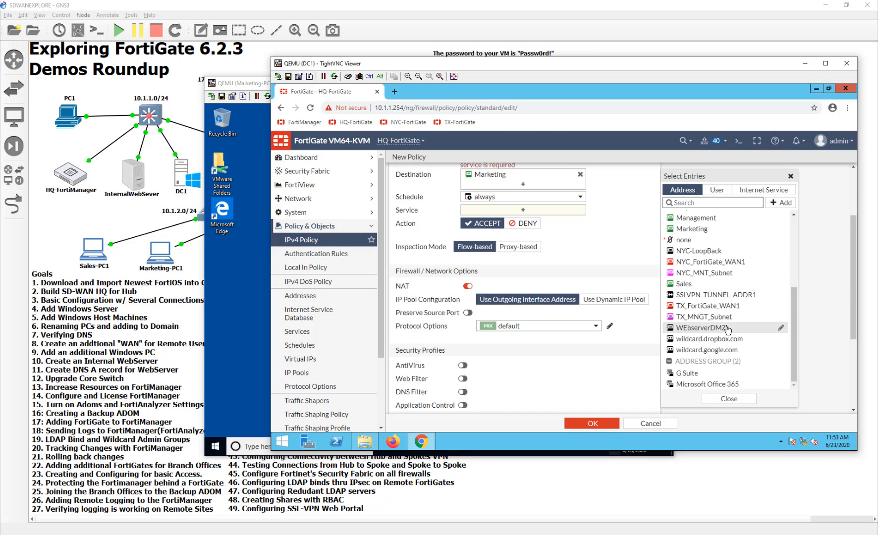
pyautogui.click(713, 294)
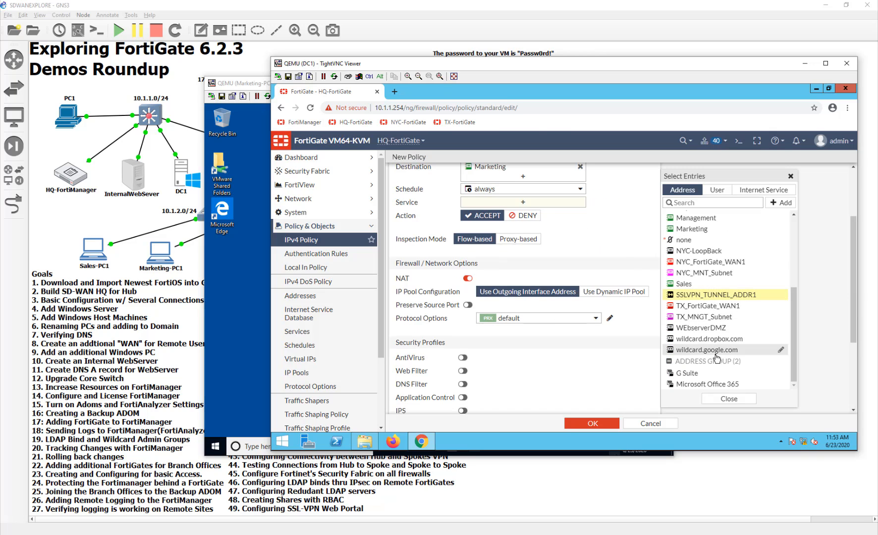
pyautogui.click(608, 216)
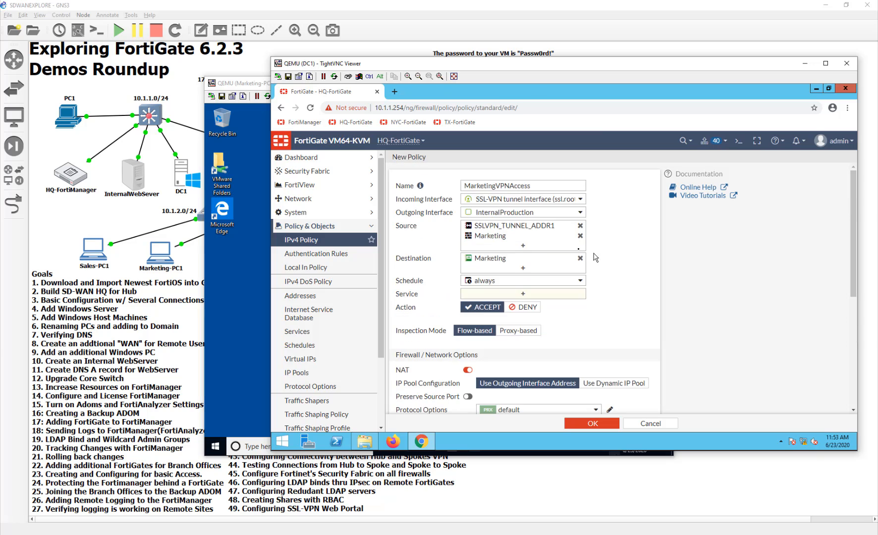
pyautogui.moveTo(510, 227)
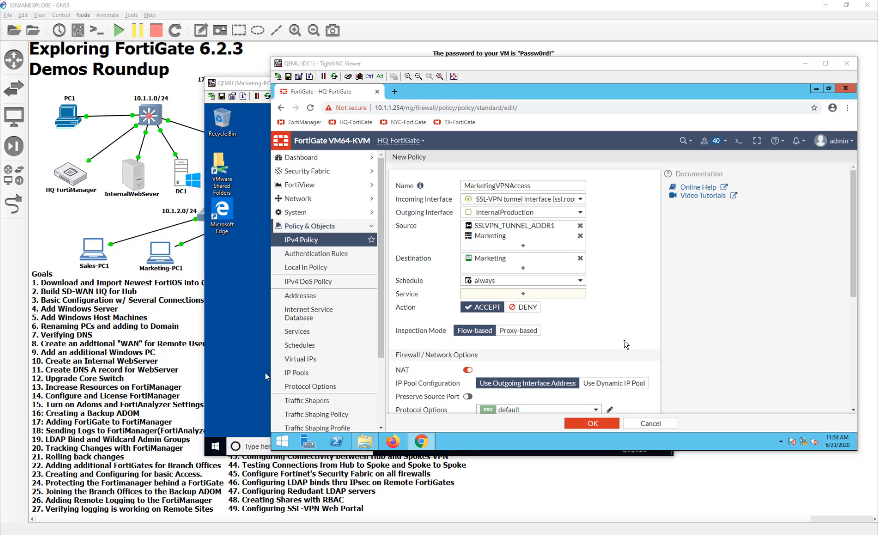
# - Limit the MarketingVPNAccess policy's service to RDP
pyautogui.click(528, 297)
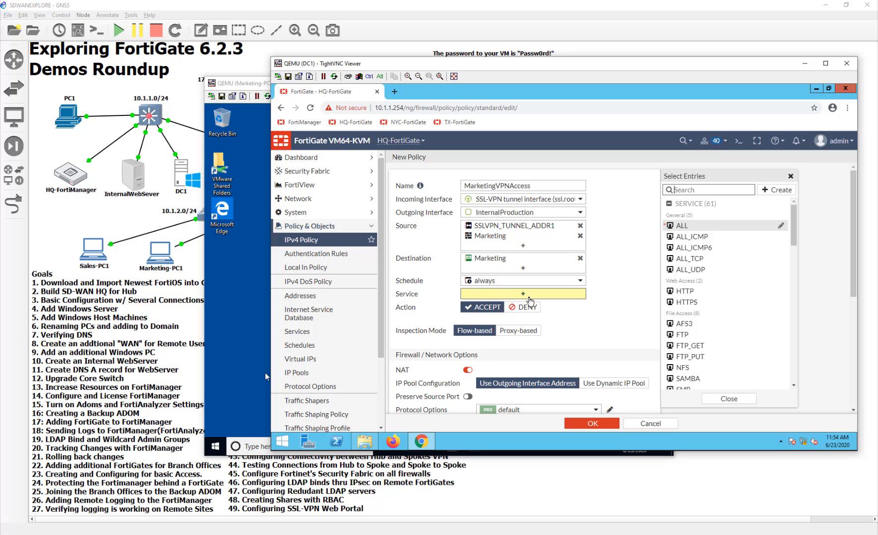
pyautogui.scroll(-10, 757, 303)
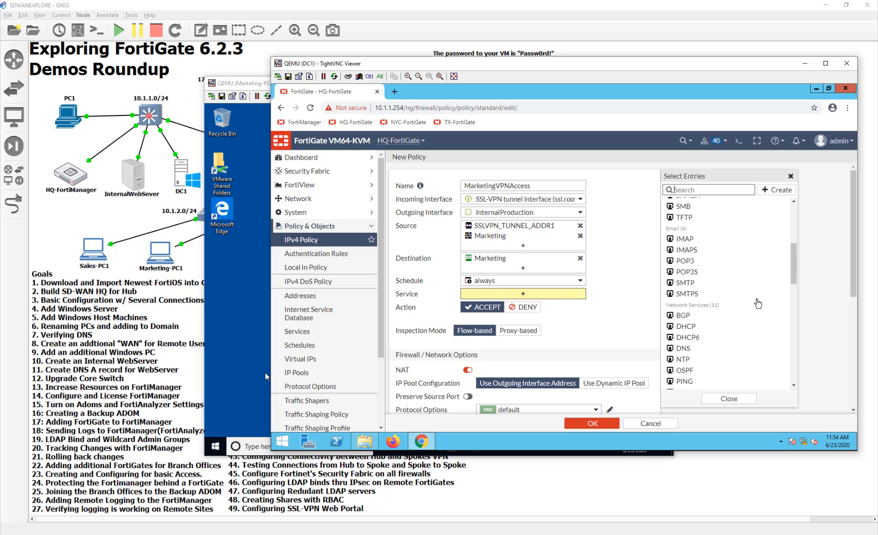
pyautogui.scroll(-5, 757, 304)
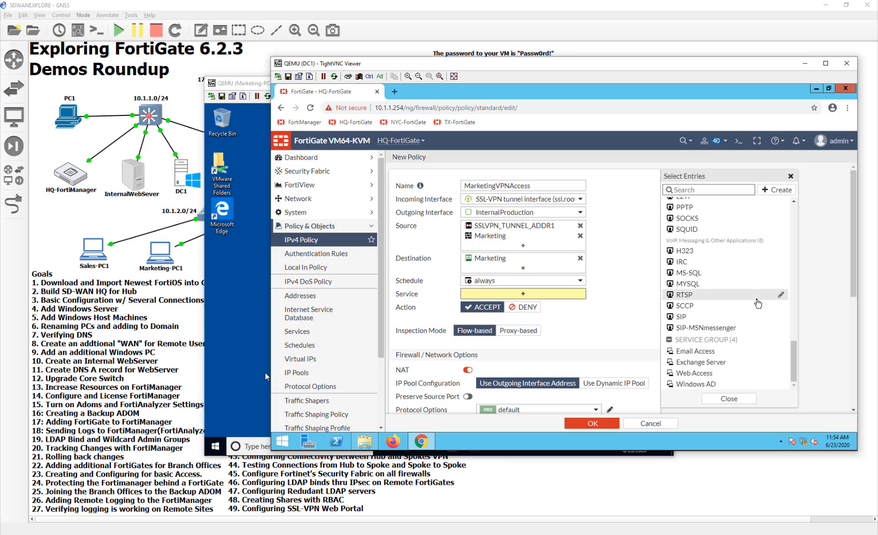
pyautogui.scroll(5, 757, 303)
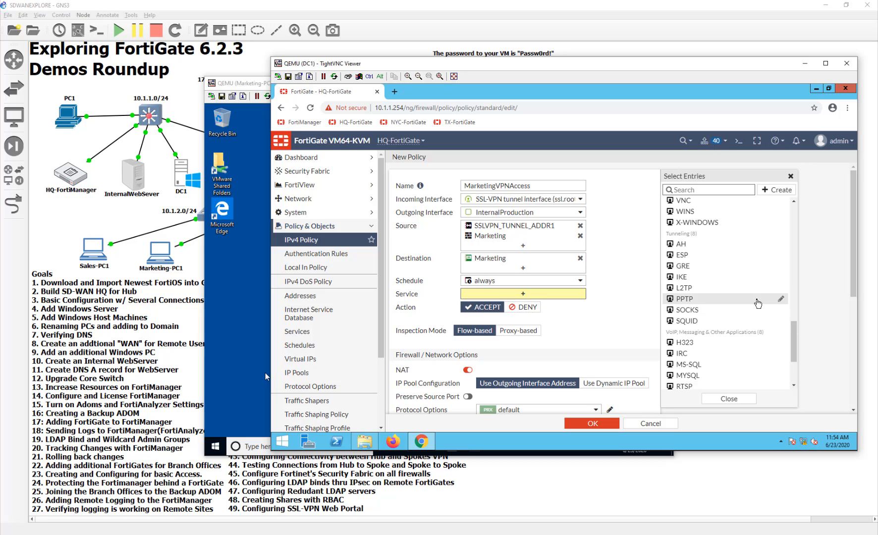
pyautogui.click(682, 258)
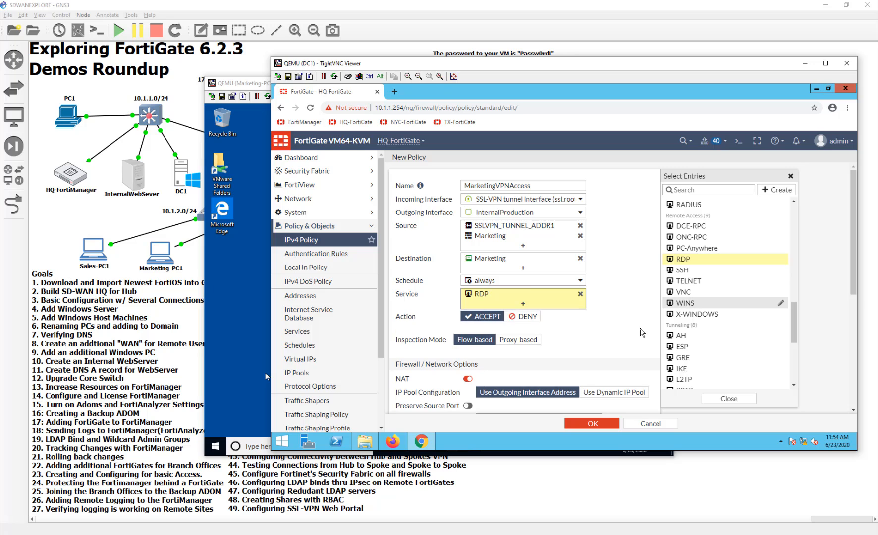
pyautogui.click(642, 333)
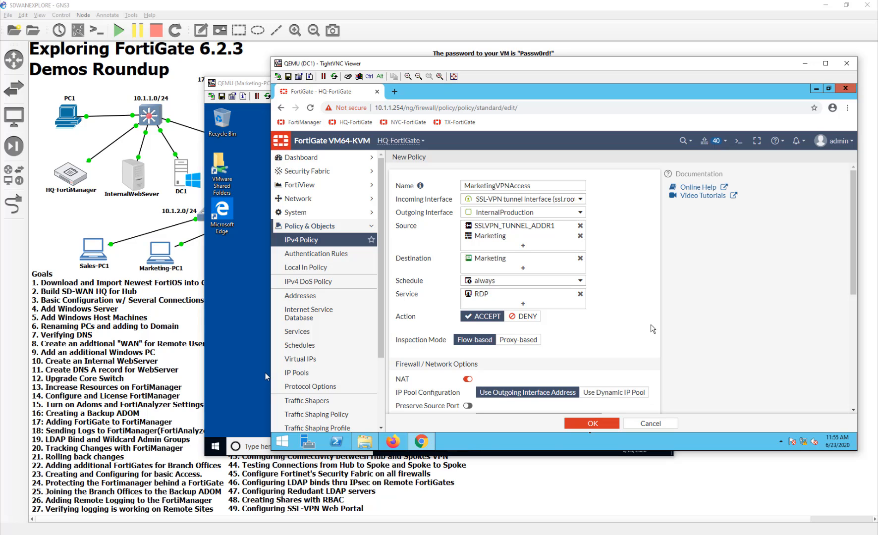
# - Disable NAT and save the policy
pyautogui.click(467, 378)
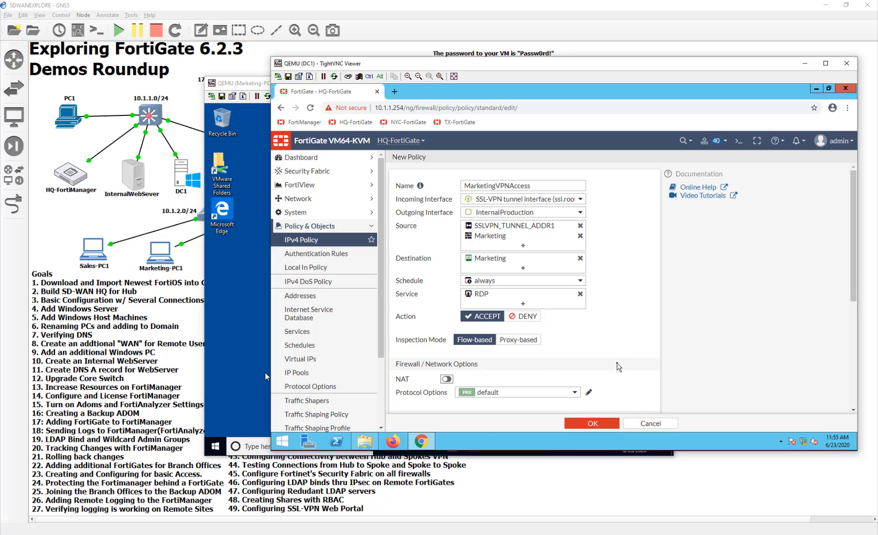
pyautogui.scroll(-5, 617, 366)
pyautogui.scroll(5, 617, 367)
pyautogui.click(605, 423)
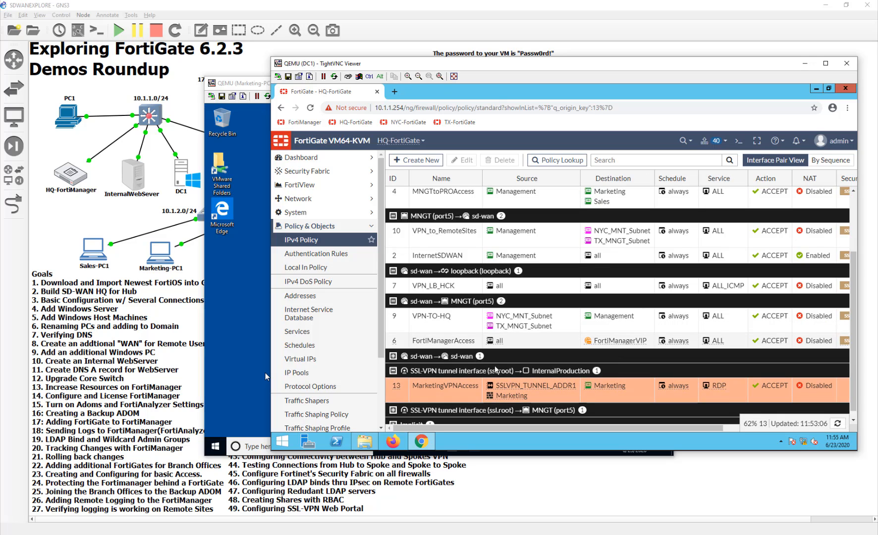
# - Close the Marketing-PC1 and DC1 sessions, open Remote-PC1, and close the old SSL VPN tab
pyautogui.moveTo(426, 446)
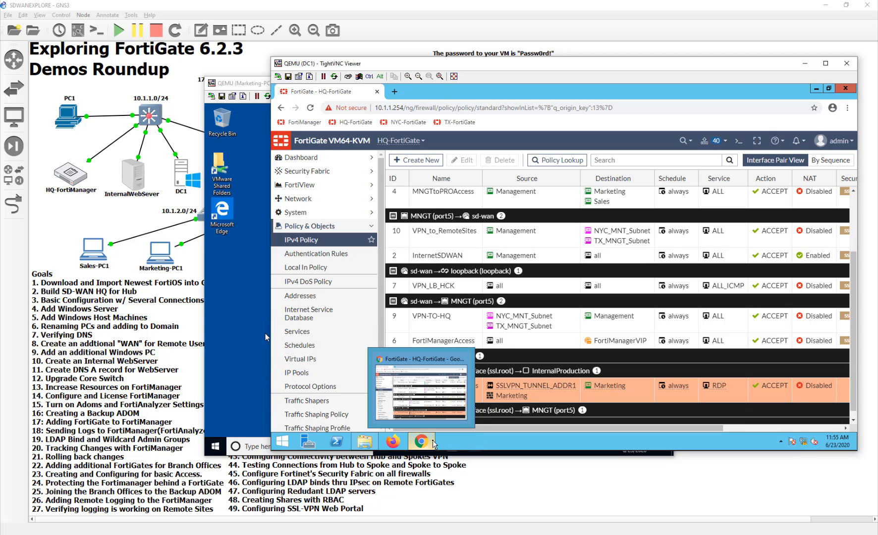
pyautogui.click(225, 267)
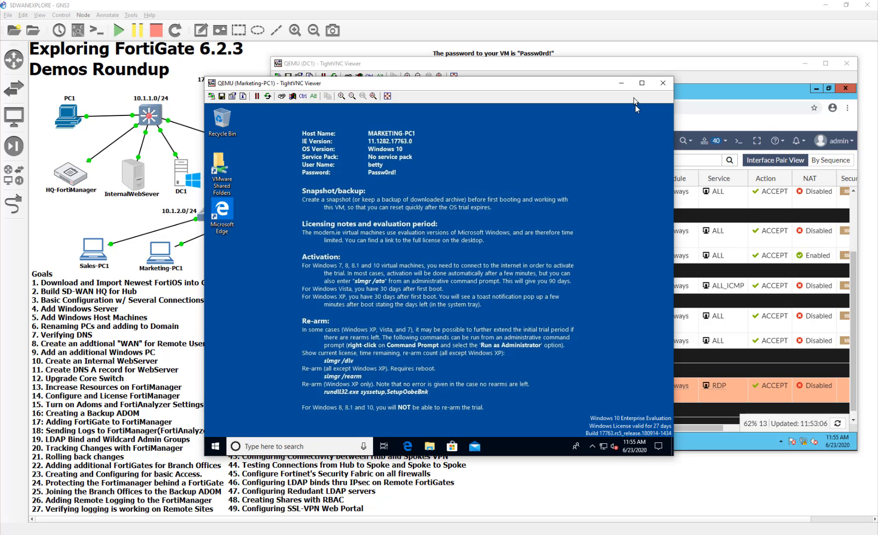
pyautogui.click(663, 82)
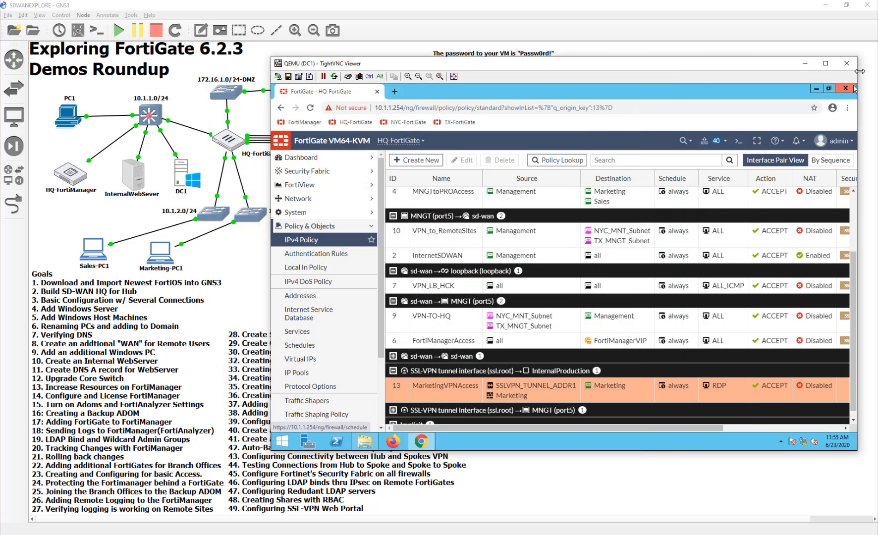
pyautogui.click(849, 65)
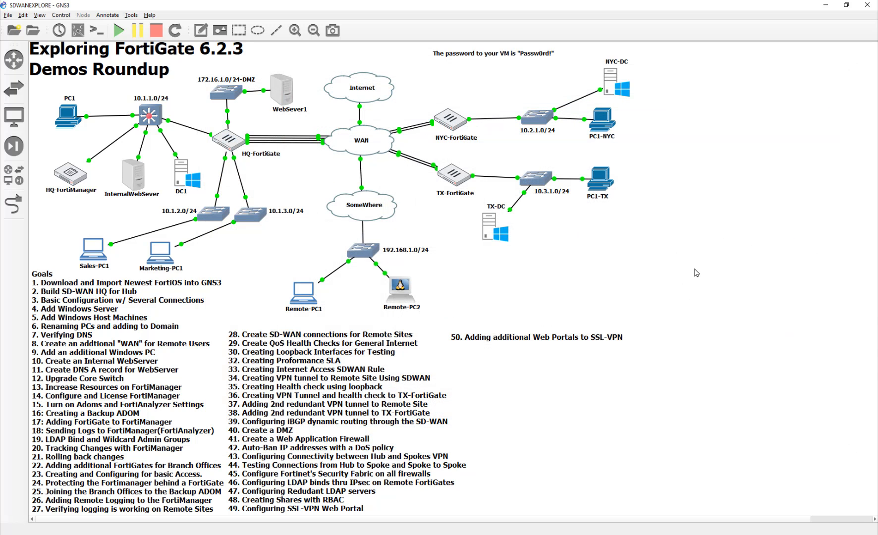
pyautogui.doubleClick(301, 295)
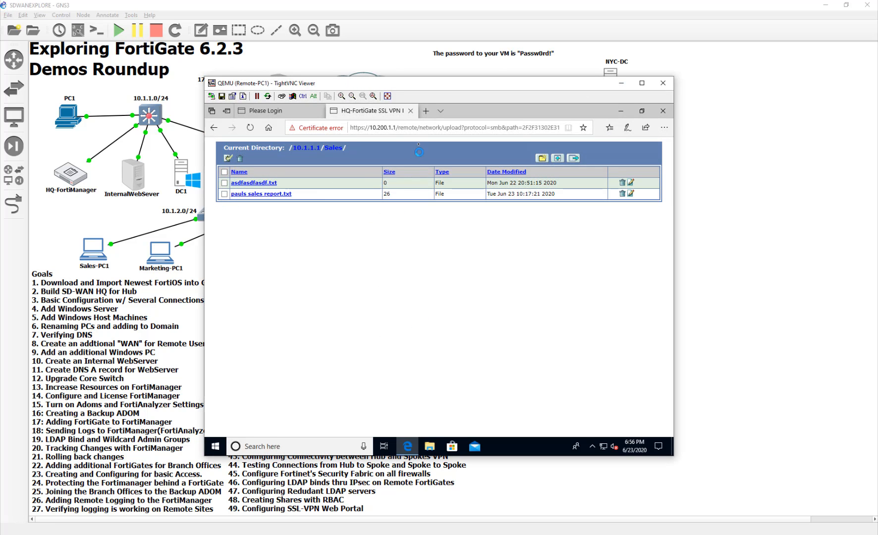
pyautogui.click(410, 111)
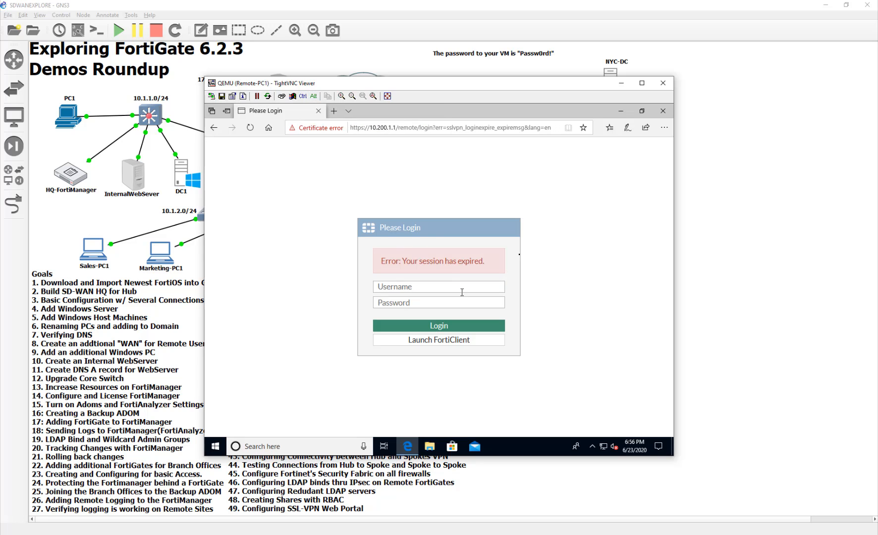
# - Log in to the SSL-VPN portal with the Marketing user's username and password
pyautogui.click(459, 286)
pyautogui.write('betty')
pyautogui.press('Tab')
pyautogui.write('Passw0r')
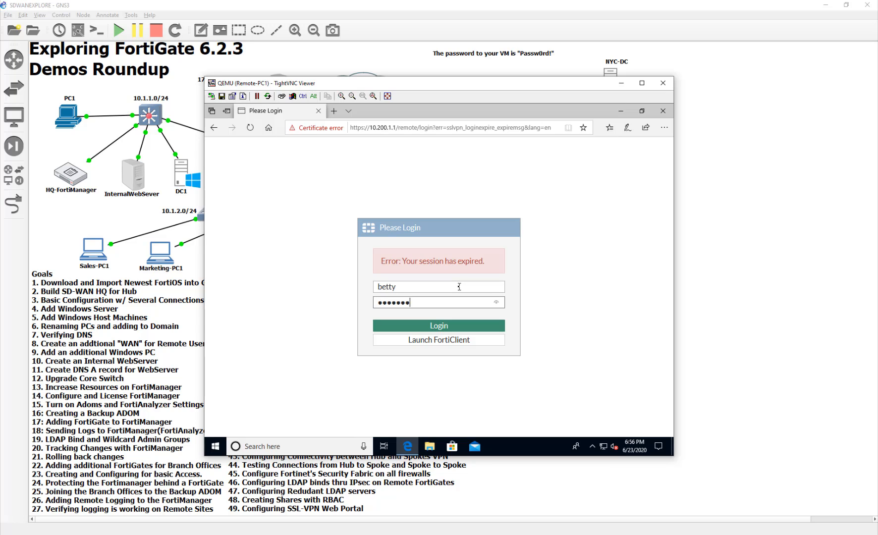
pyautogui.click(495, 328)
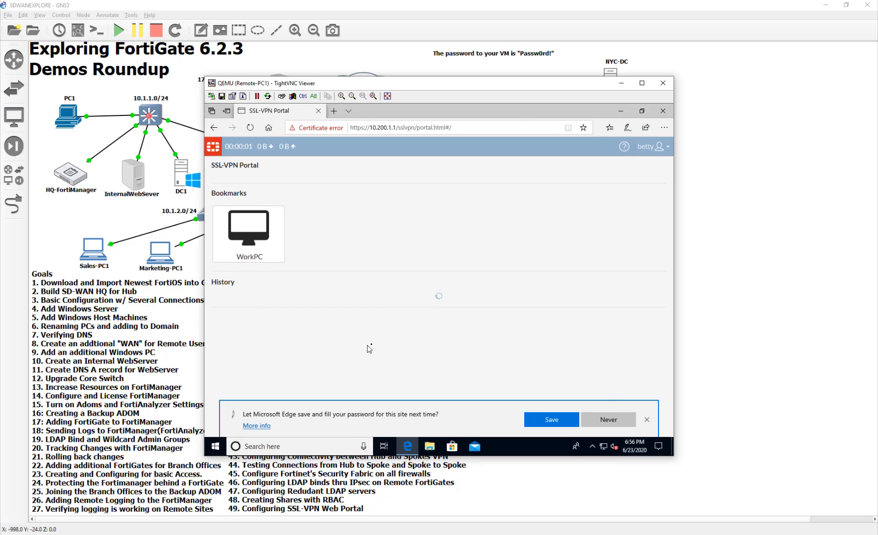
# - Decline saving the password and launch the WorkPC bookmark past the certificate warning
pyautogui.click(608, 419)
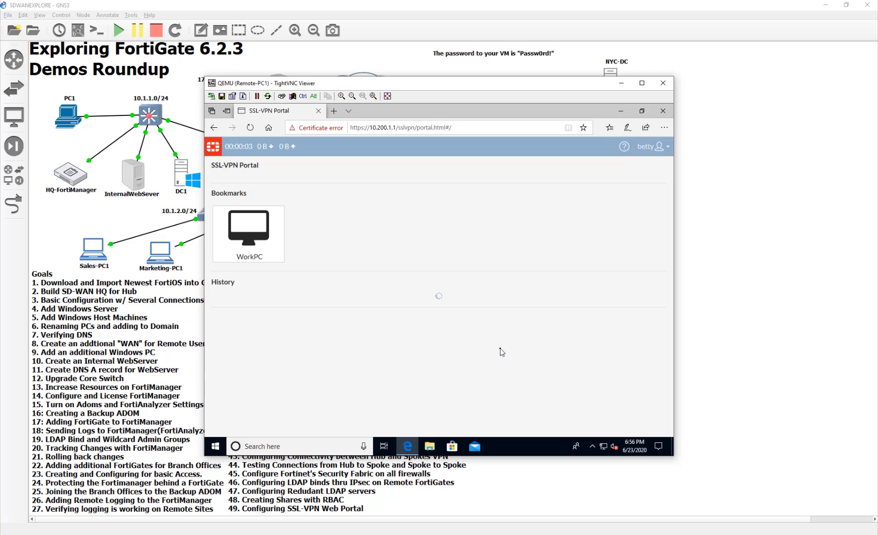
pyautogui.click(252, 229)
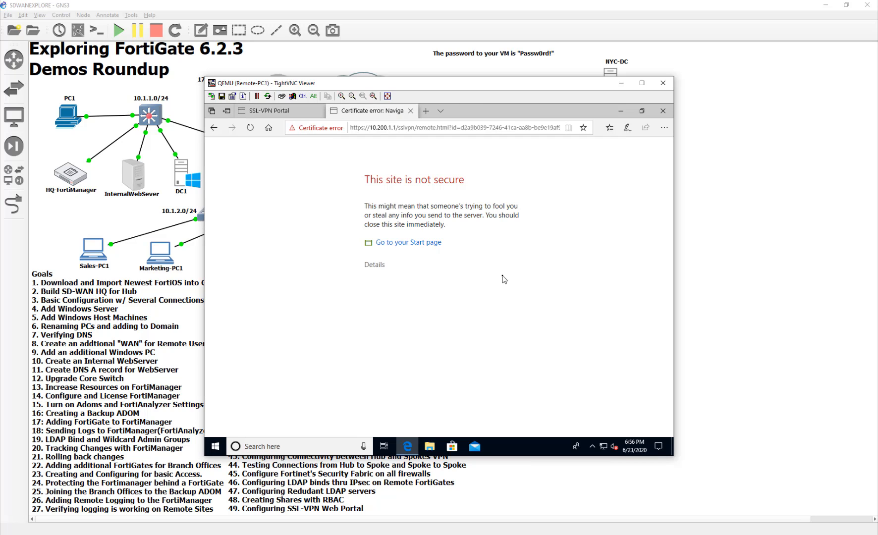
pyautogui.click(374, 265)
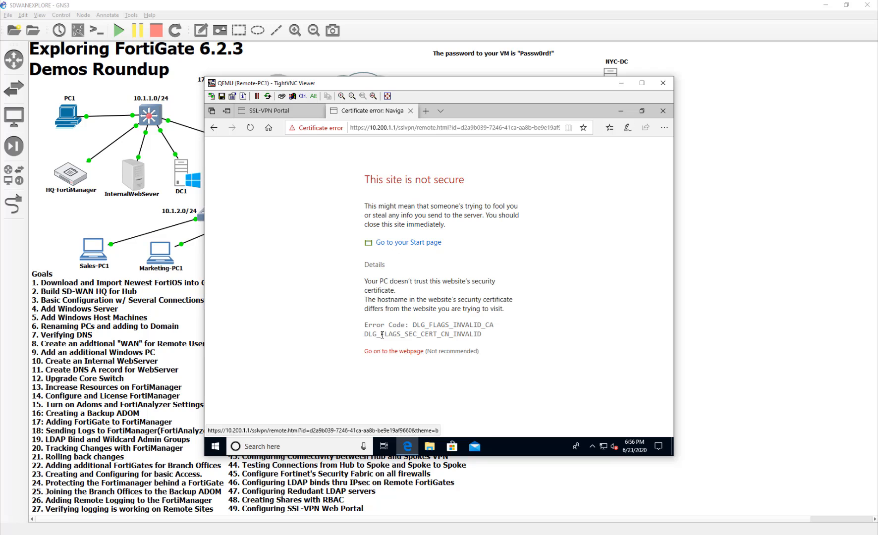
pyautogui.click(380, 351)
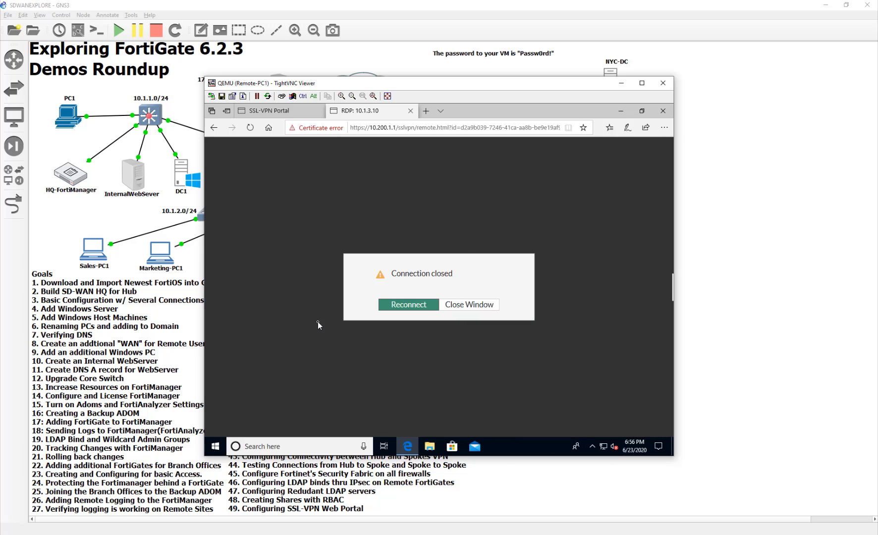
# - Retry the WorkPC RDP connection, then close the failed session window
pyautogui.click(415, 305)
pyautogui.click(488, 304)
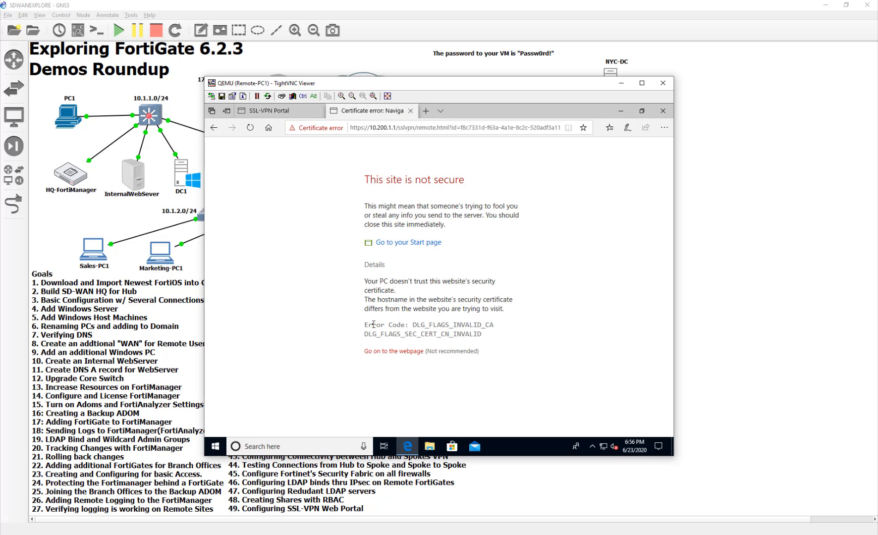
pyautogui.click(399, 351)
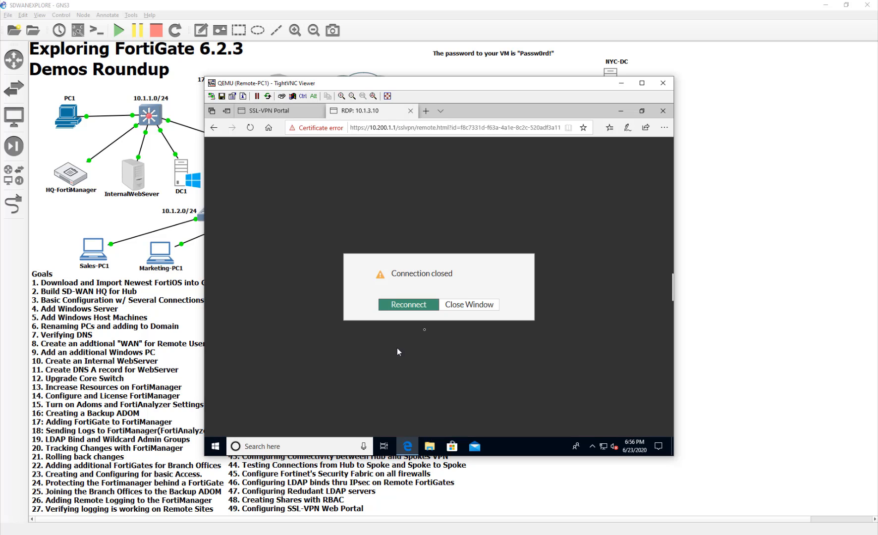
pyautogui.click(490, 310)
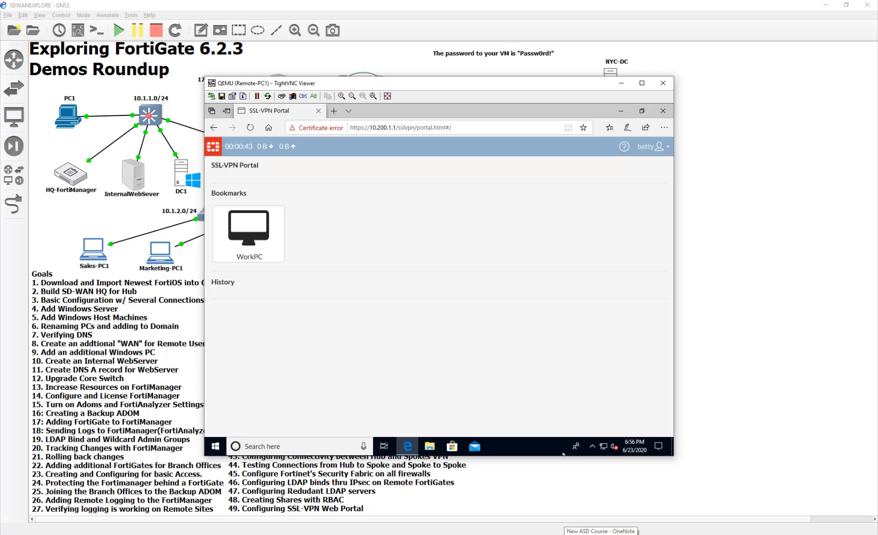
# - Return to the DC1 console and open VPN > SSL-VPN Portals in the FortiGate GUI
pyautogui.click(465, 503)
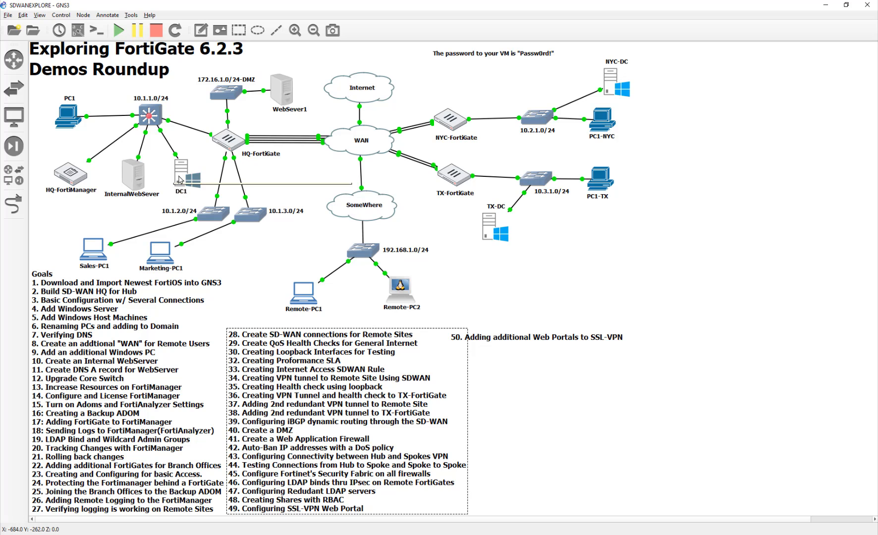
pyautogui.doubleClick(180, 179)
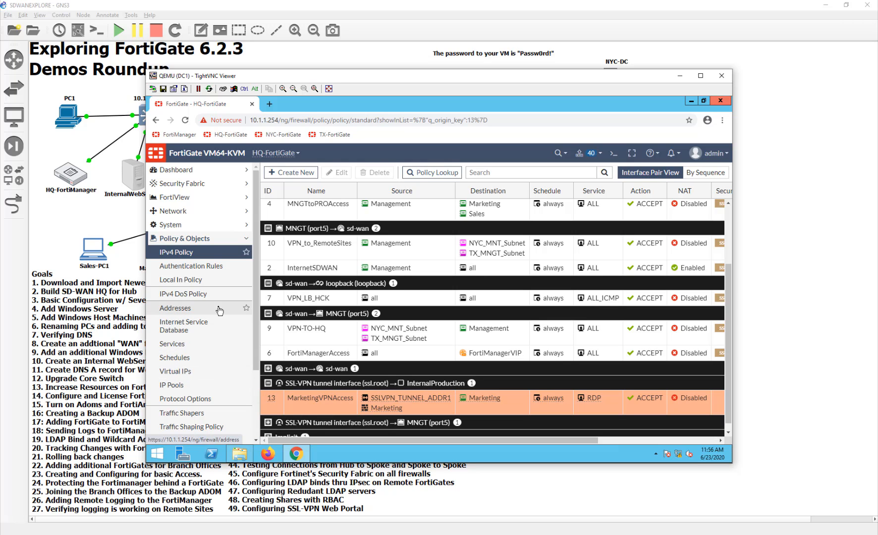
pyautogui.click(205, 281)
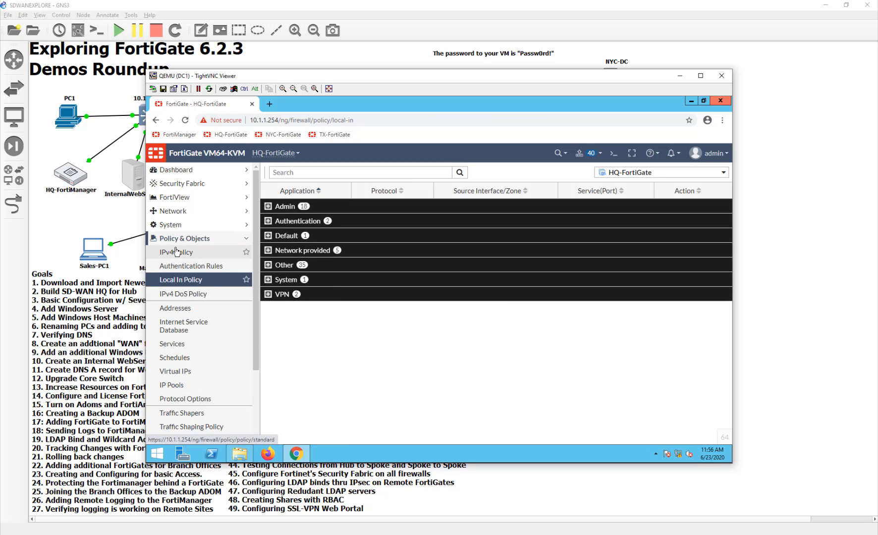
pyautogui.scroll(-2, 173, 255)
pyautogui.click(190, 376)
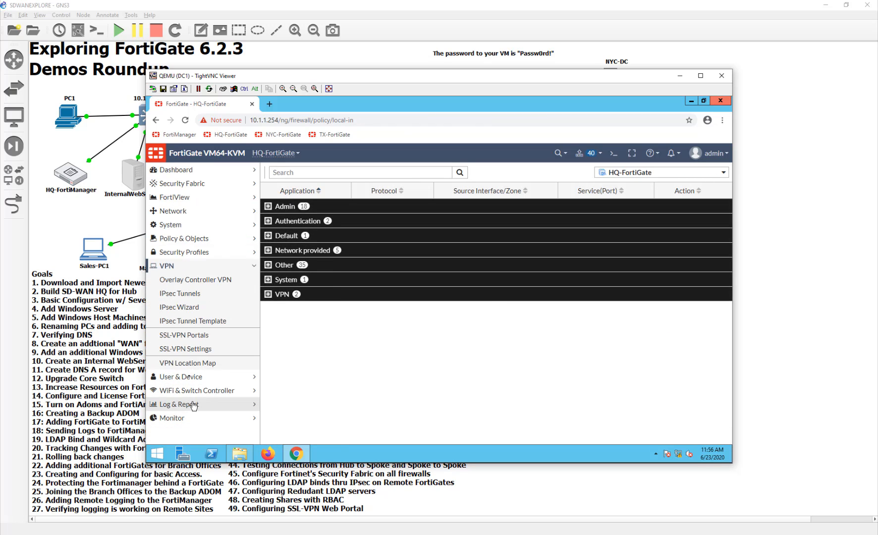
pyautogui.click(193, 335)
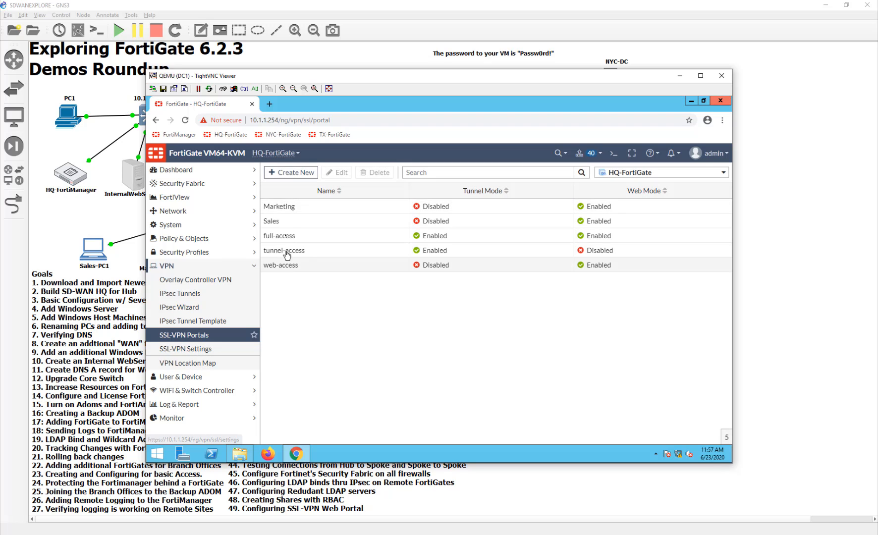
# - Set the WorkPC bookmark's security to 'Allow the server to choose the type of security' and save Marketing
pyautogui.doubleClick(295, 206)
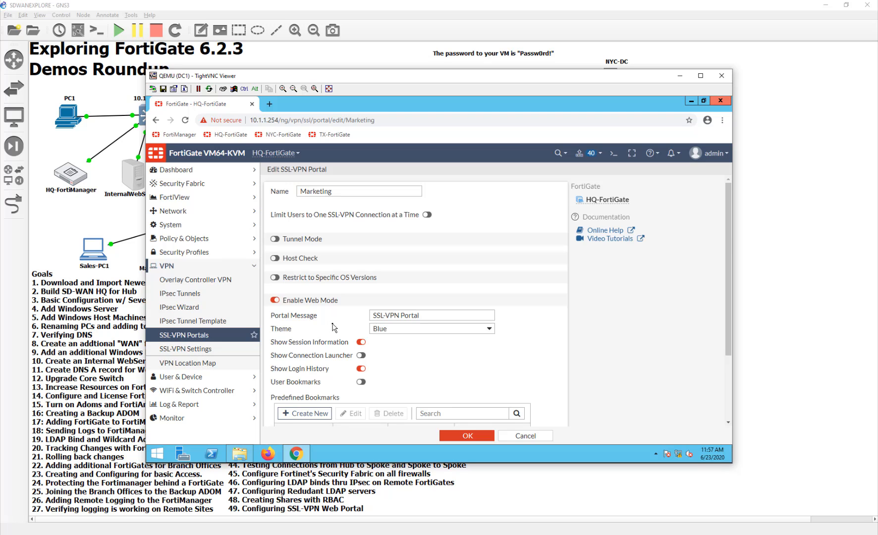
pyautogui.scroll(-2, 333, 327)
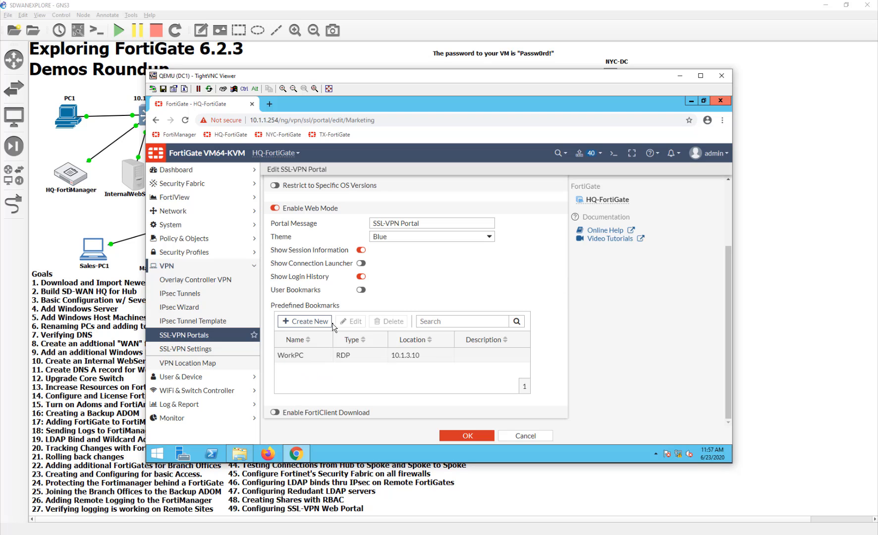
pyautogui.doubleClick(355, 356)
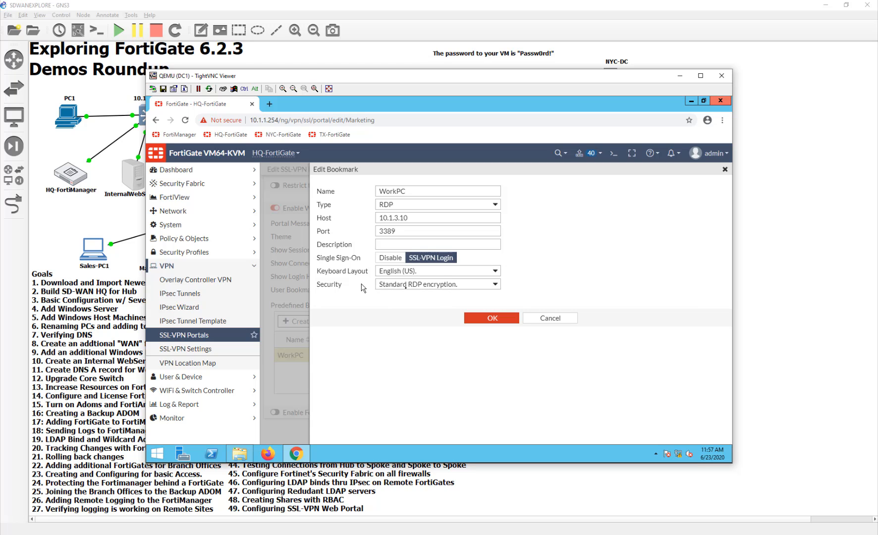
pyautogui.click(418, 286)
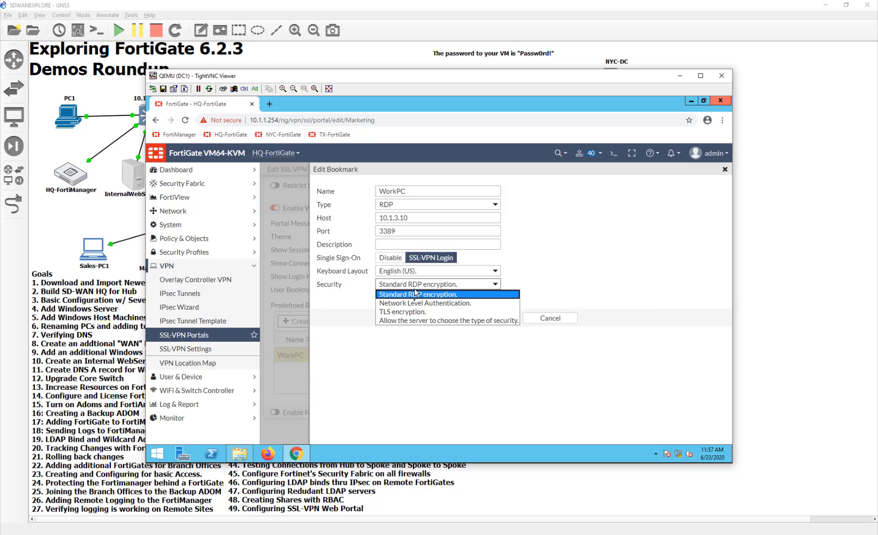
pyautogui.click(415, 320)
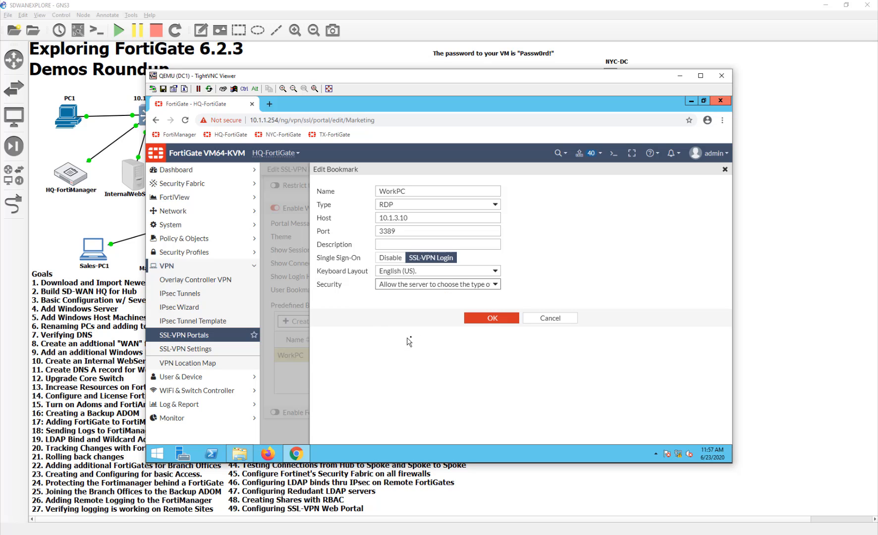
pyautogui.click(405, 289)
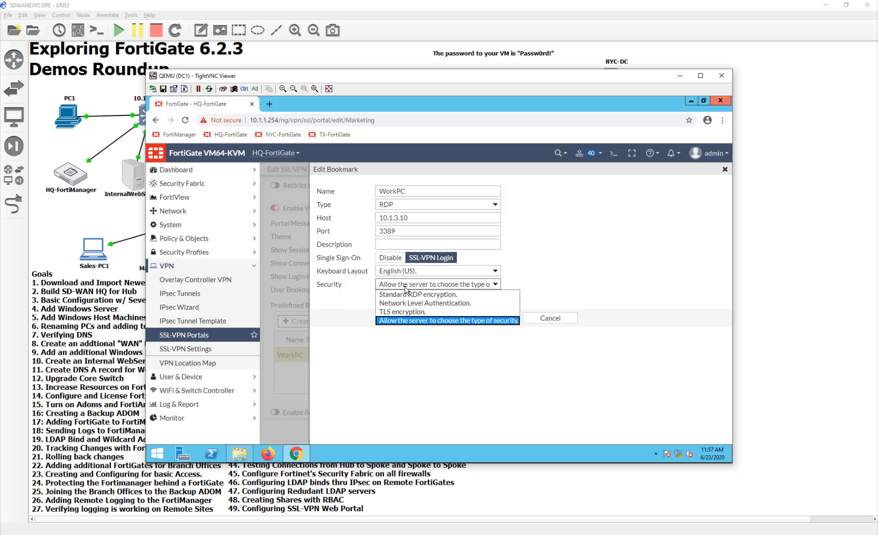
pyautogui.click(418, 320)
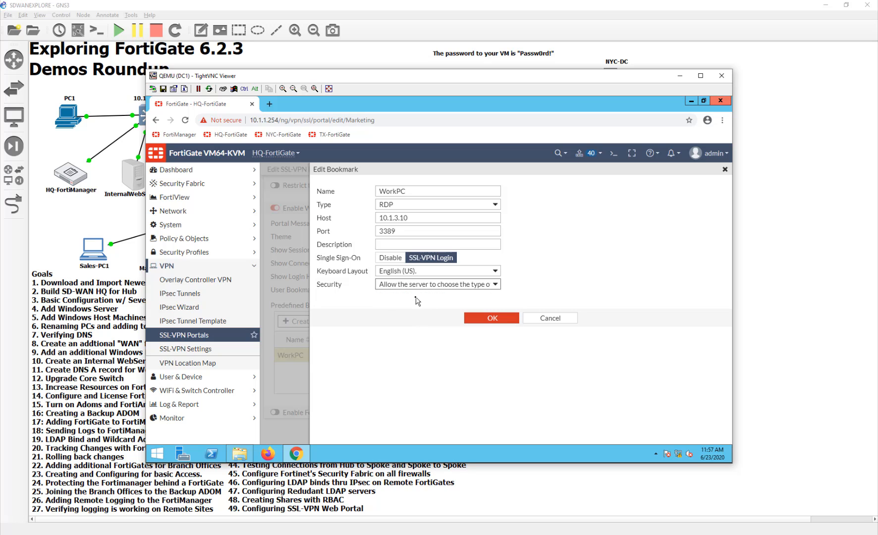
pyautogui.click(479, 320)
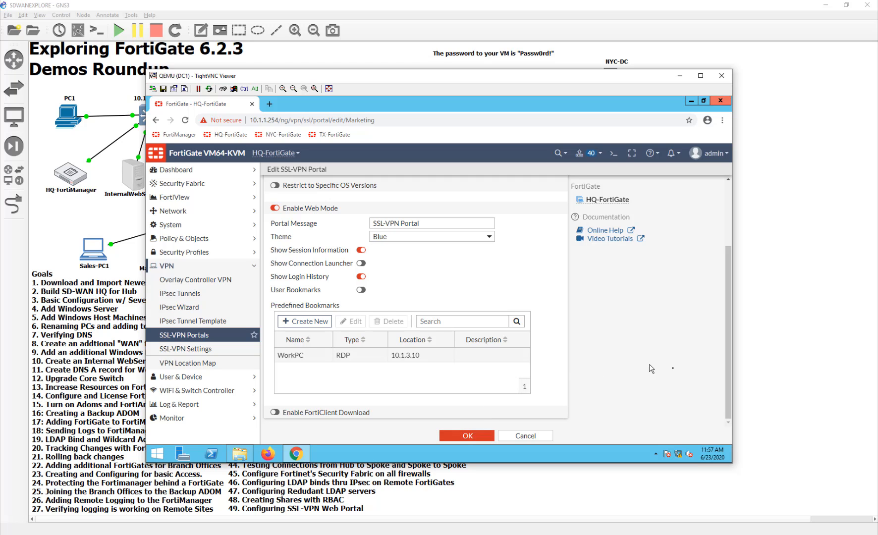
pyautogui.click(468, 435)
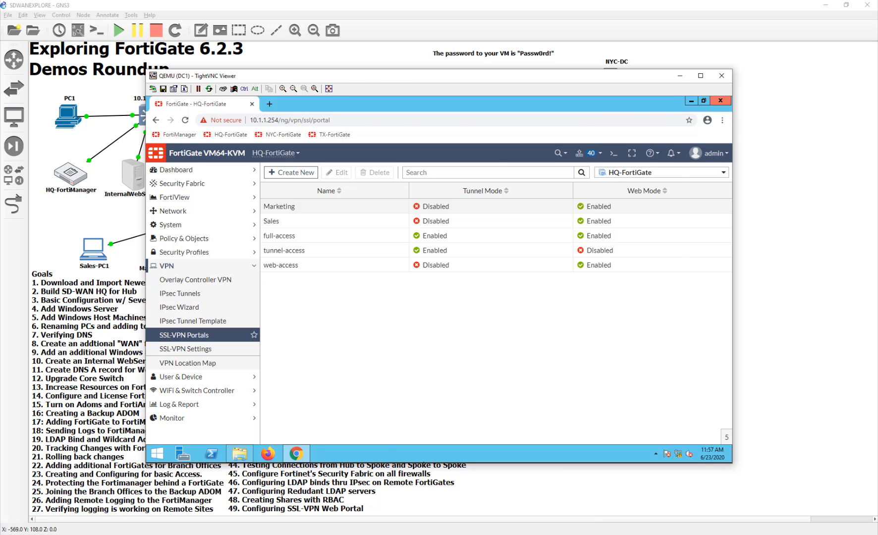
# - On Remote-PC1, reload the portal and launch WorkPC past the certificate warning to the 10.1.3.10 desktop
pyautogui.hotkey('alt', 'Tab')
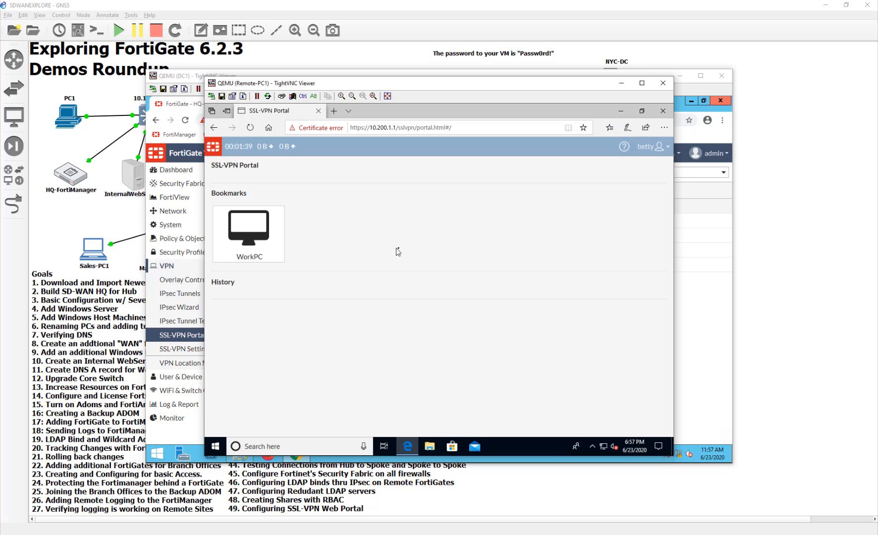
pyautogui.click(246, 129)
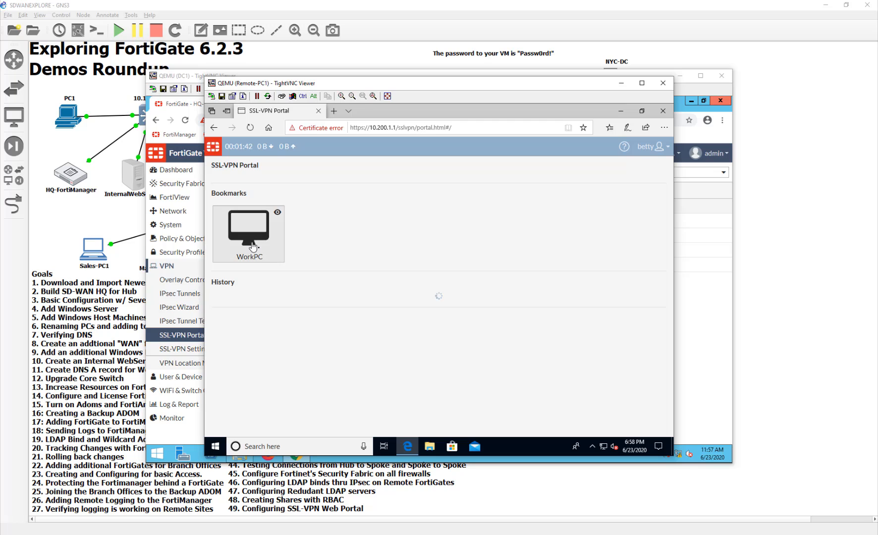
pyautogui.click(252, 247)
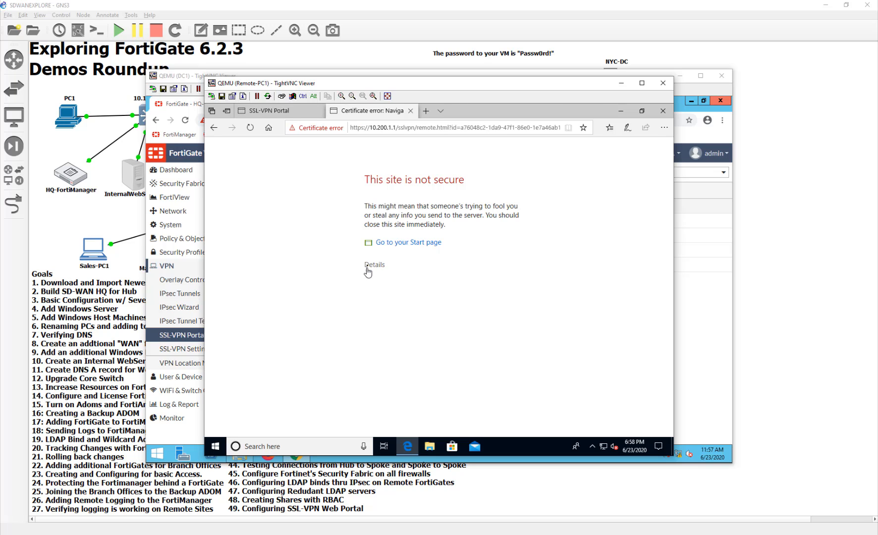
pyautogui.click(367, 268)
pyautogui.click(380, 353)
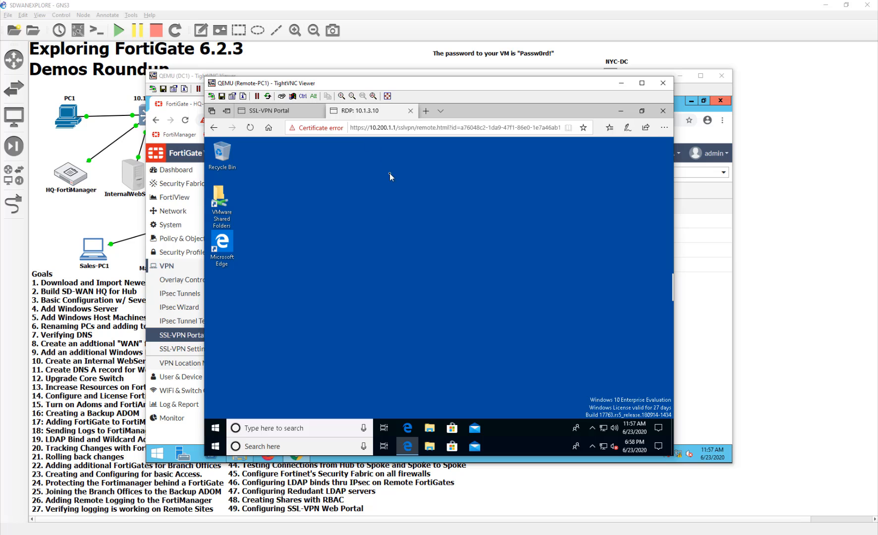
pyautogui.moveTo(411, 84); pyautogui.dragTo(421, 63)
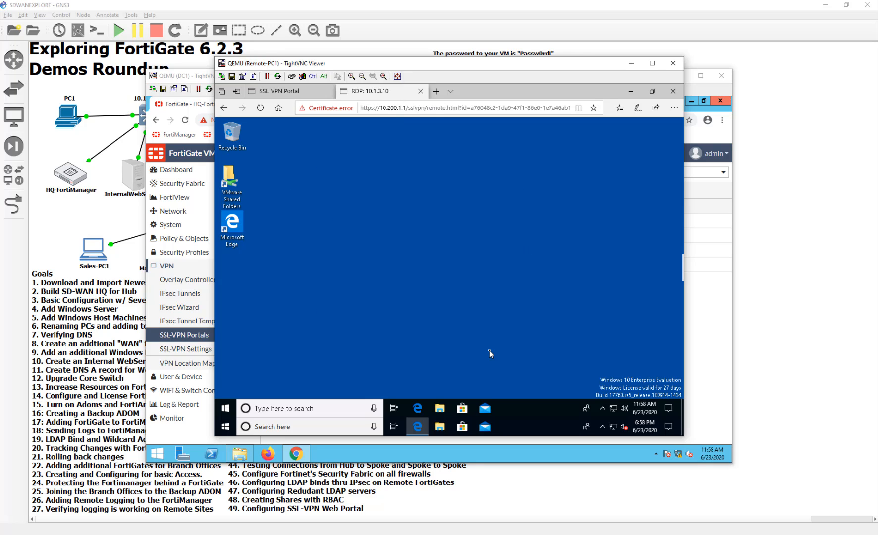
# - Make the RDP session full screen, start Edge, and try the address hr.itninja.lab
pyautogui.click(674, 107)
pyautogui.click(670, 161)
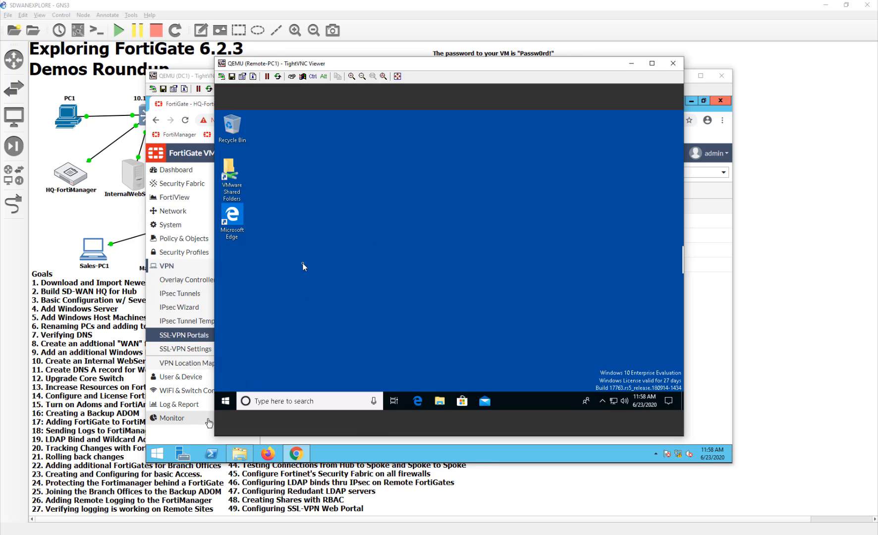
pyautogui.click(416, 401)
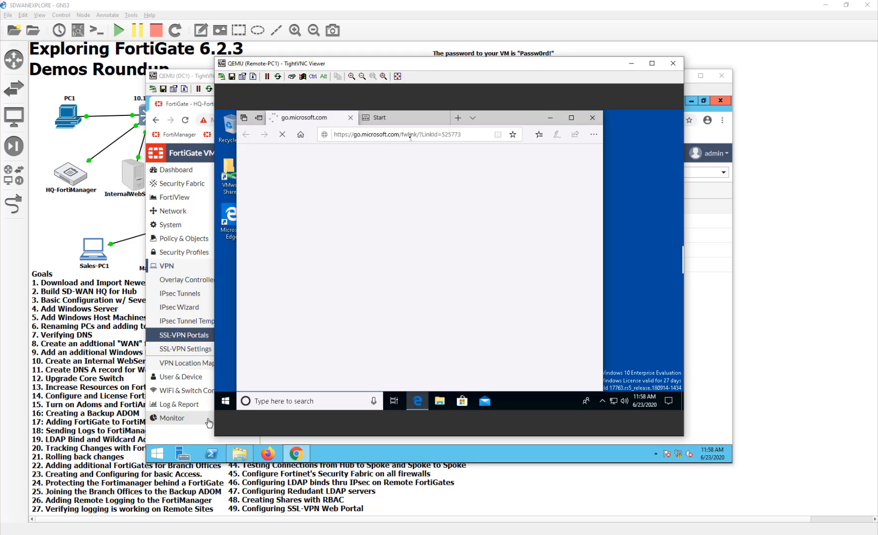
pyautogui.click(410, 137)
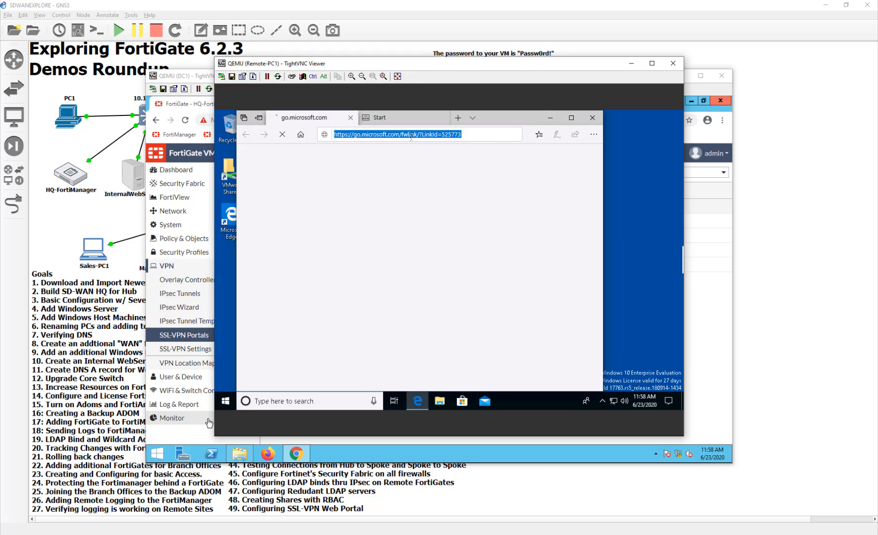
pyautogui.write('hr.')
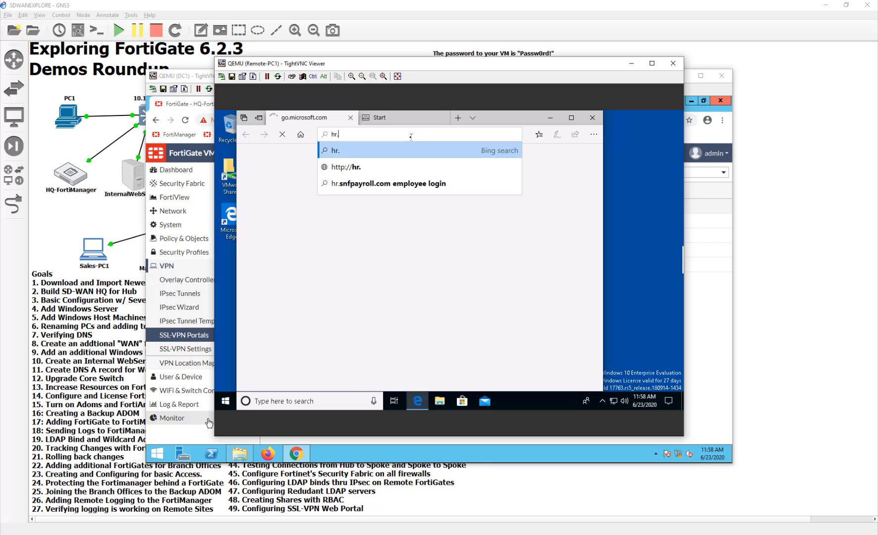
pyautogui.write('it')
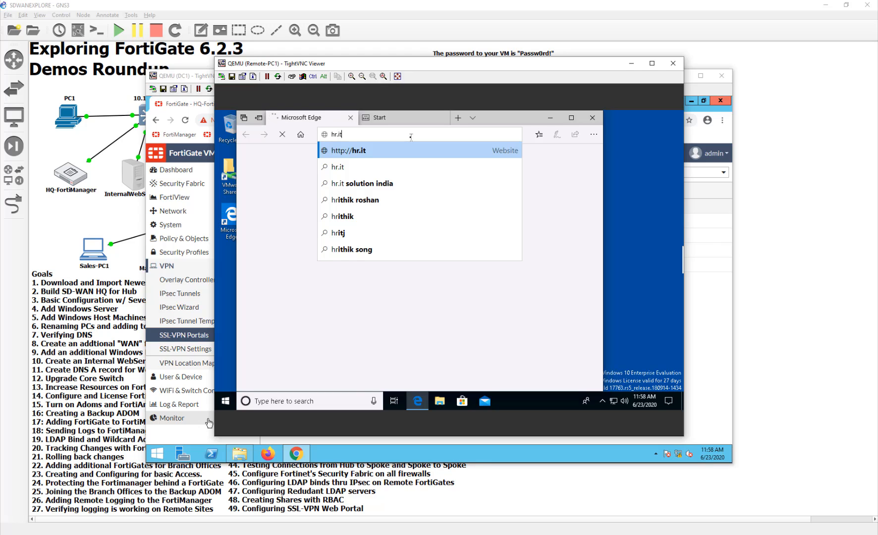
pyautogui.write('ninja')
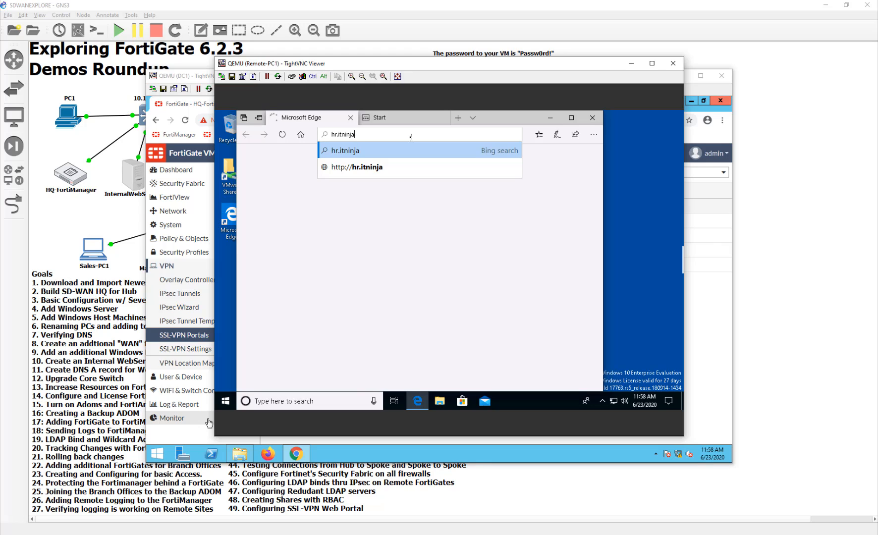
pyautogui.write('.lab')
pyautogui.press('Return')
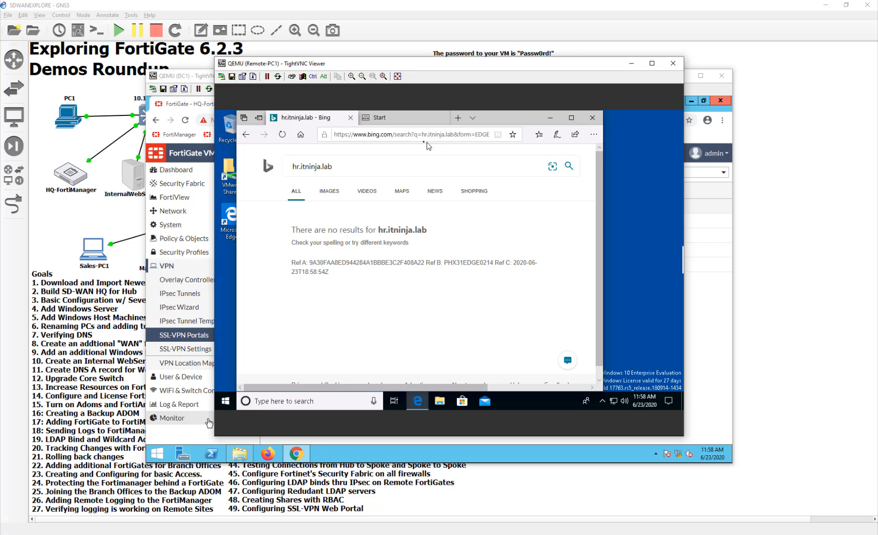
pyautogui.doubleClick(434, 134)
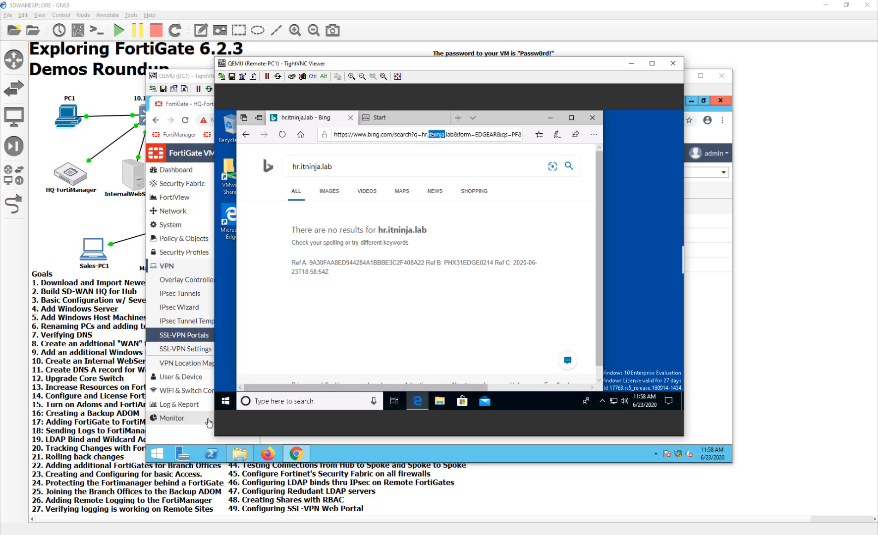
pyautogui.tripleClick(434, 134)
pyautogui.press('BackSpace')
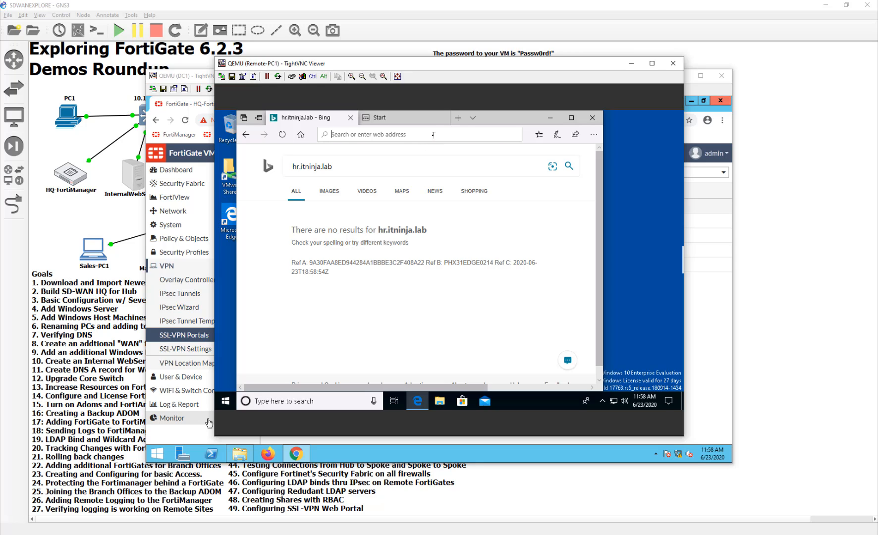
pyautogui.write('http:')
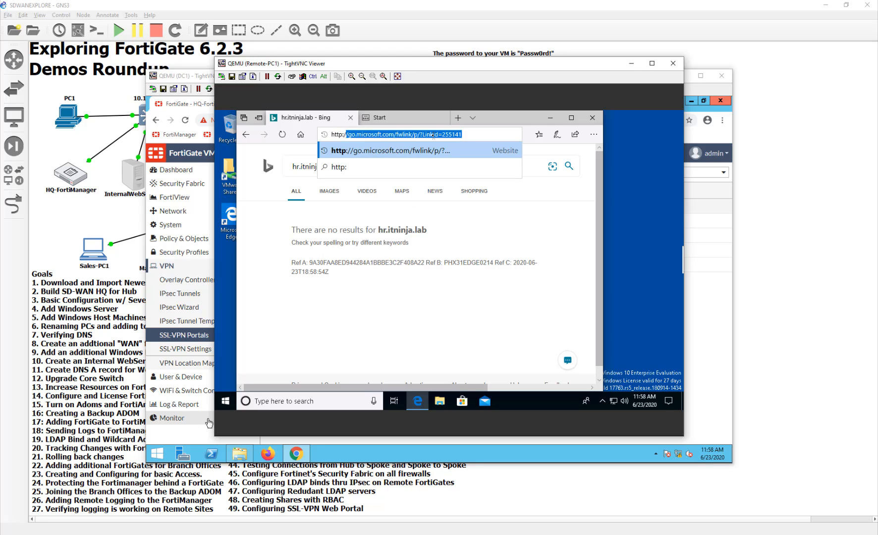
pyautogui.write('//hr.')
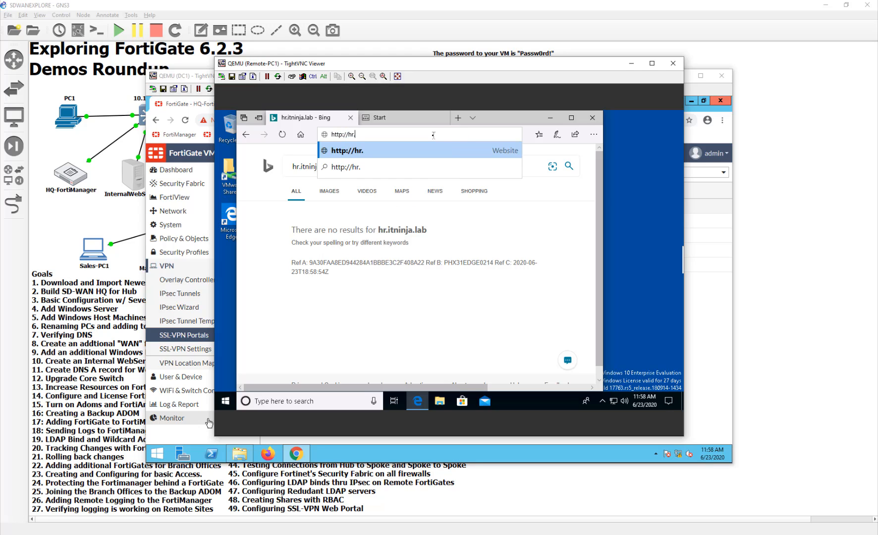
pyautogui.write('itninja.lab')
pyautogui.press('Return')
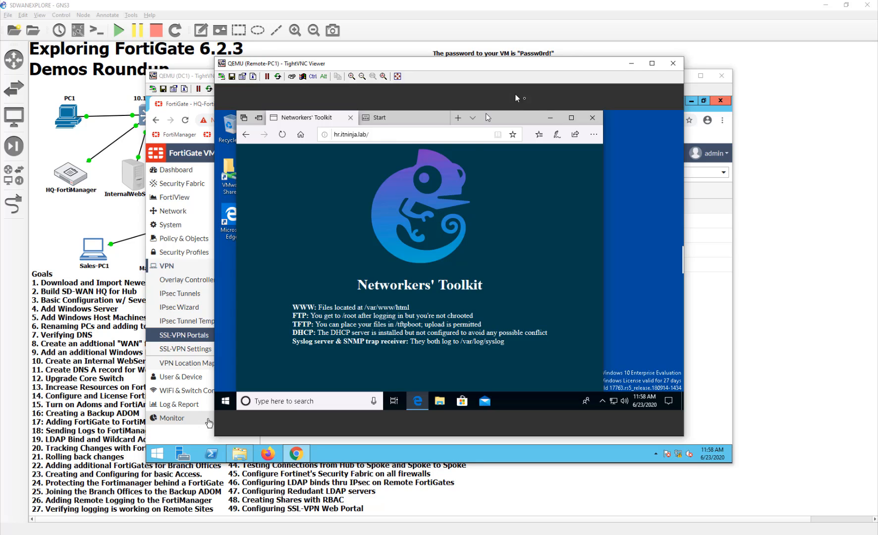
# - Close the Edge browser on the remote desktop, confirming Close all tabs
pyautogui.moveTo(521, 118); pyautogui.dragTo(548, 136)
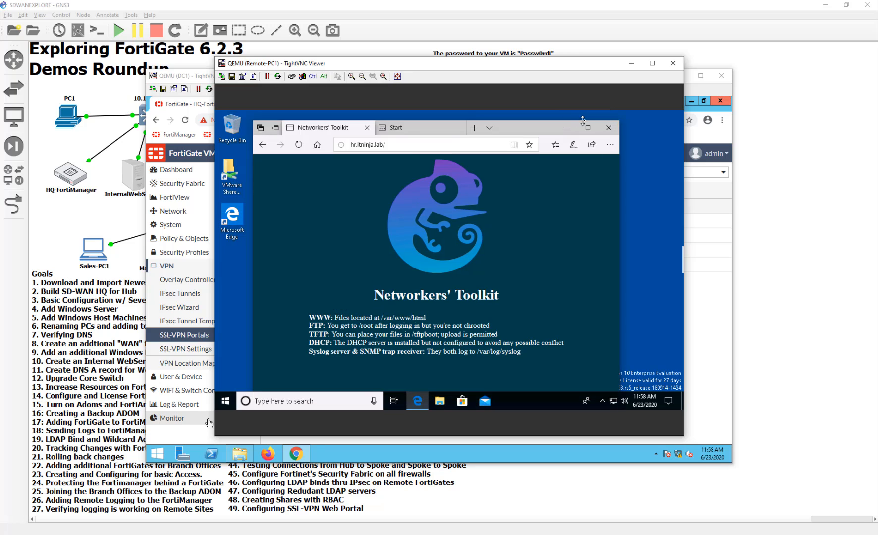
pyautogui.click(608, 127)
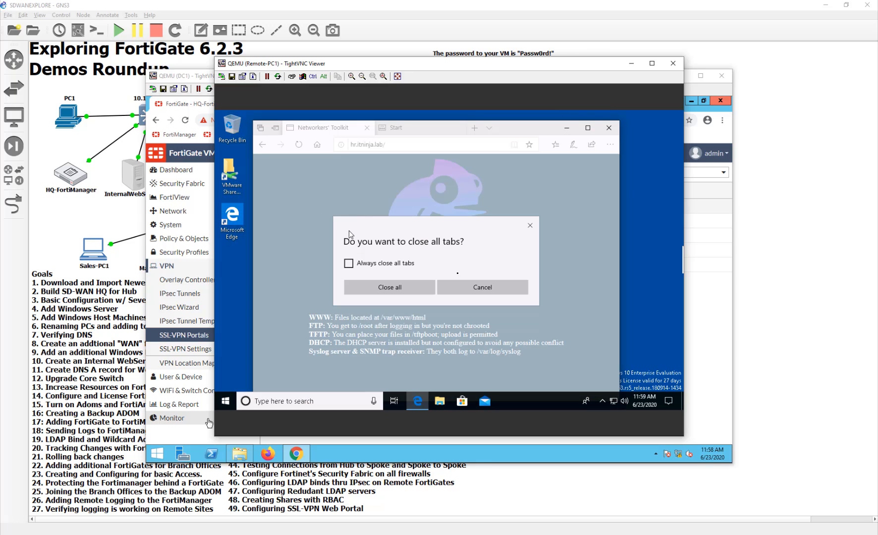
pyautogui.click(395, 287)
# - Open the Market Stuff file on the marketing (Z:) drive, then return to the DC1 FortiGate console
pyautogui.click(440, 403)
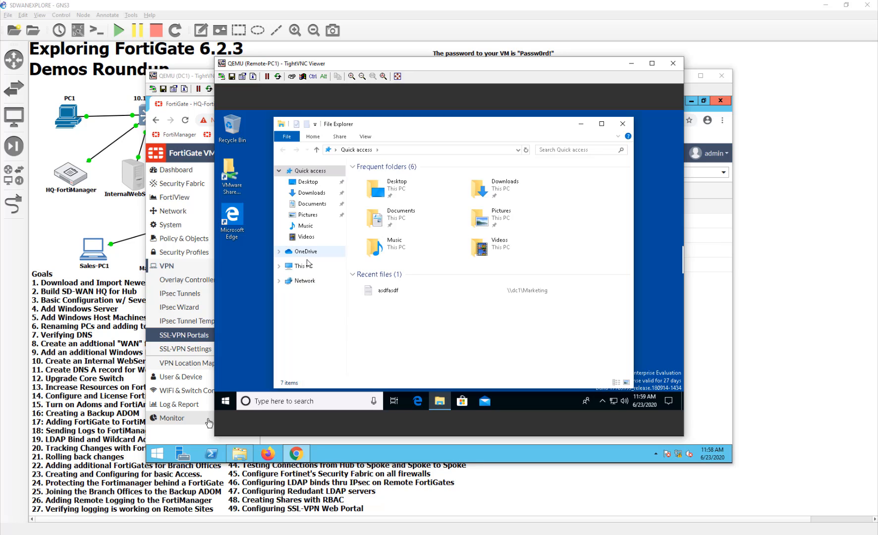
pyautogui.click(303, 266)
pyautogui.doubleClick(415, 336)
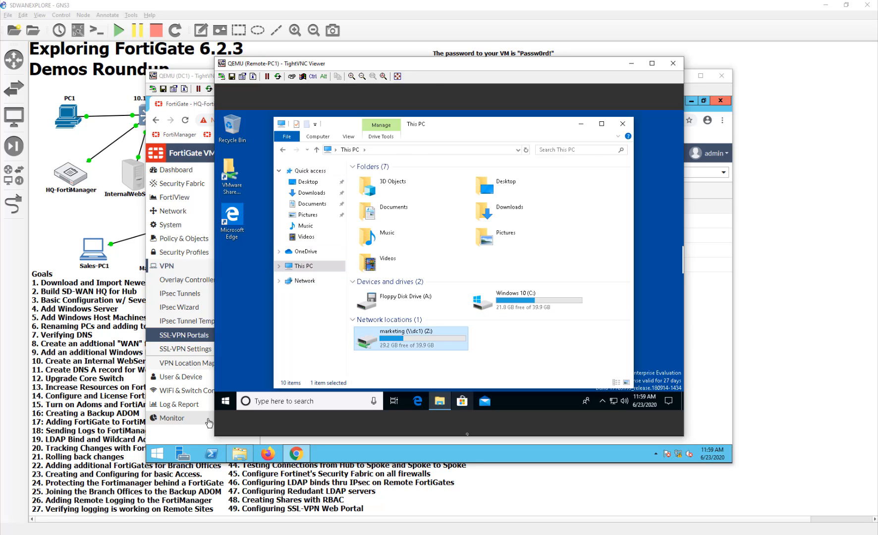
pyautogui.click(407, 177)
pyautogui.doubleClick(407, 177)
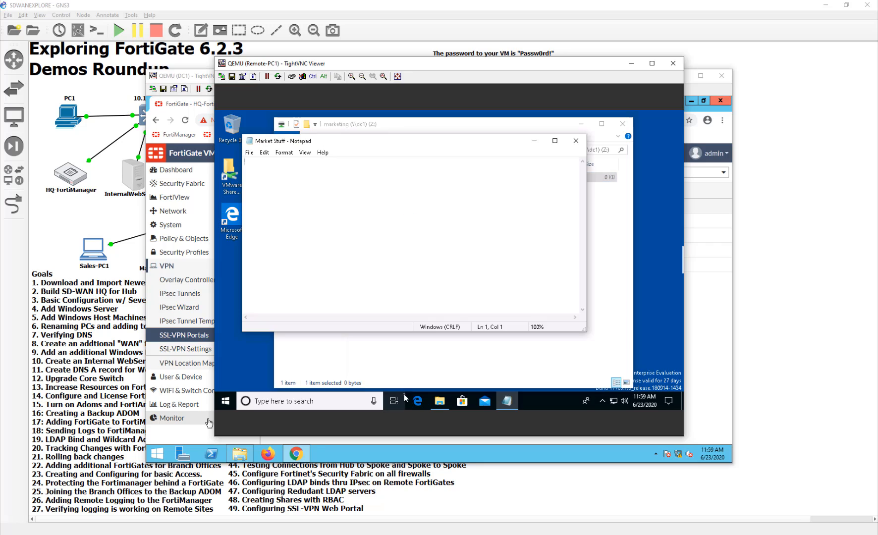
pyautogui.click(558, 269)
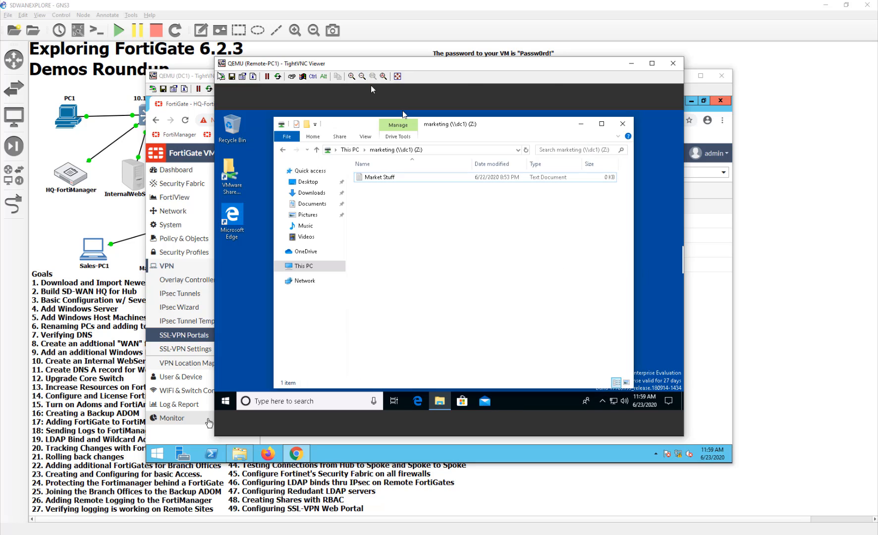
pyautogui.click(208, 422)
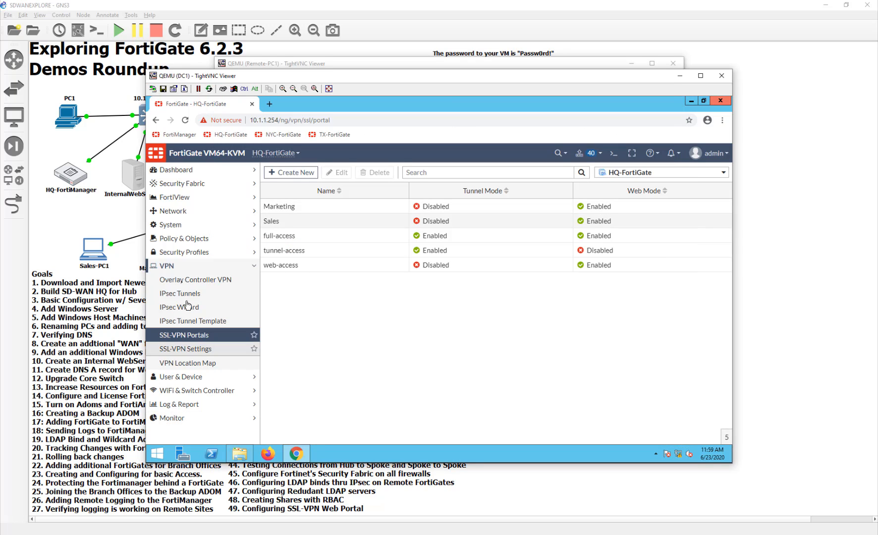
# - Review the IPv4 Policy list, expanding the sd-wan and InternalProduction-to-MNGT groups, then return to Remote-PC1
pyautogui.click(195, 239)
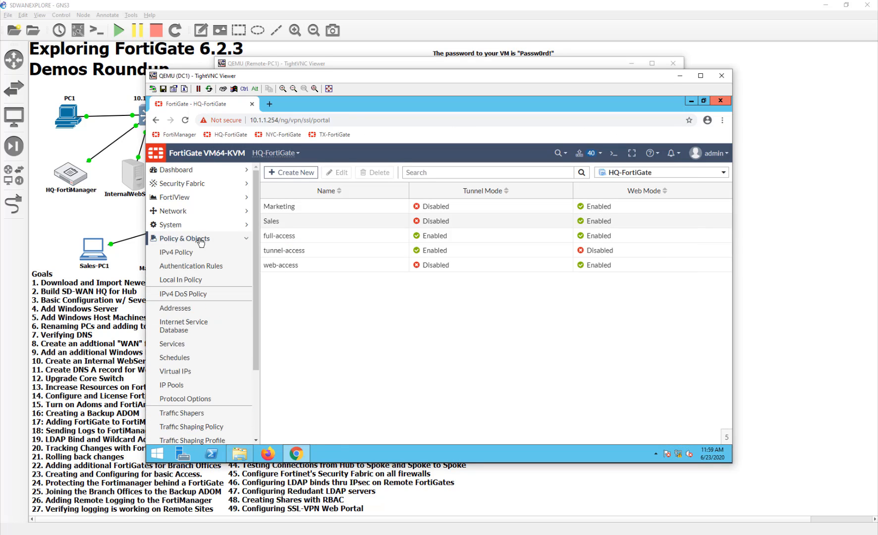
pyautogui.click(197, 254)
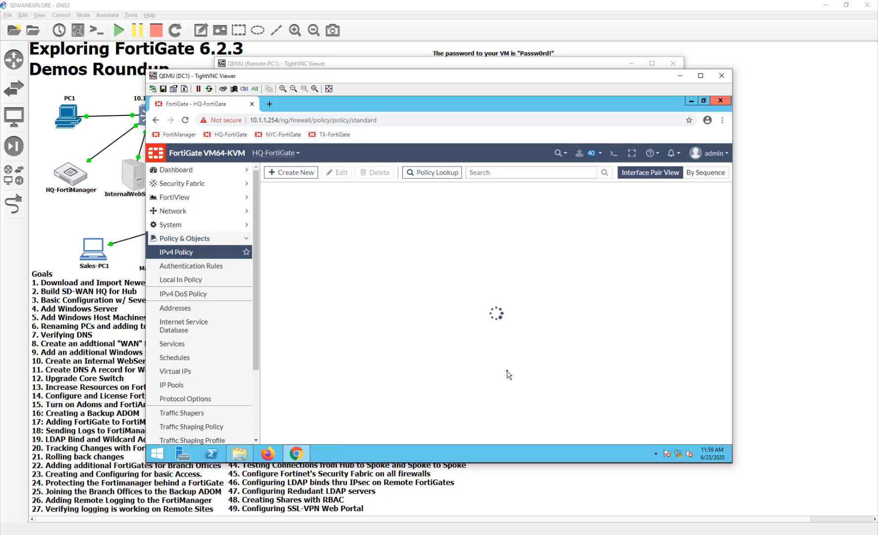
pyautogui.scroll(-3, 509, 382)
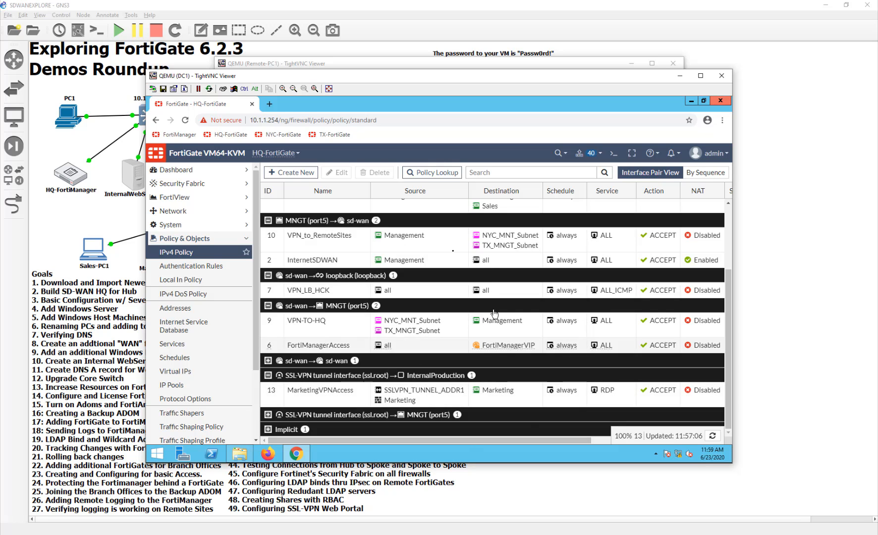
pyautogui.click(268, 376)
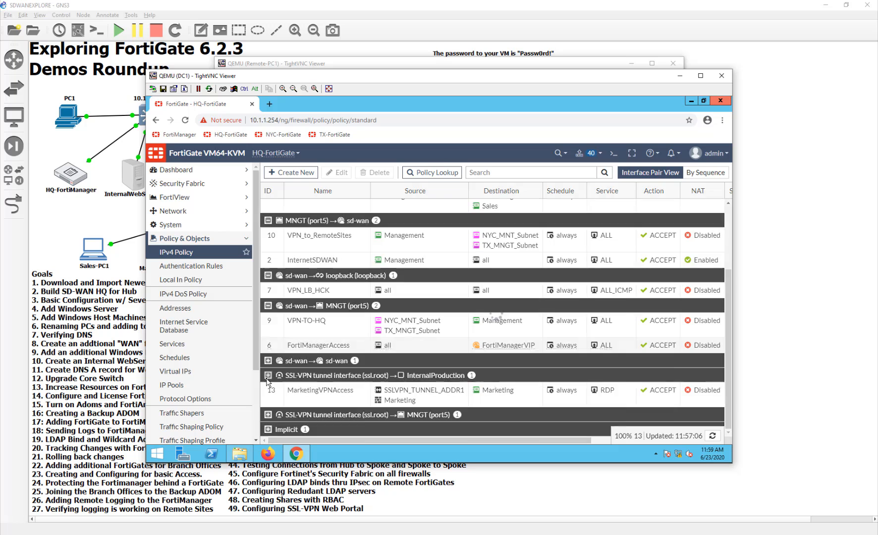
pyautogui.click(268, 386)
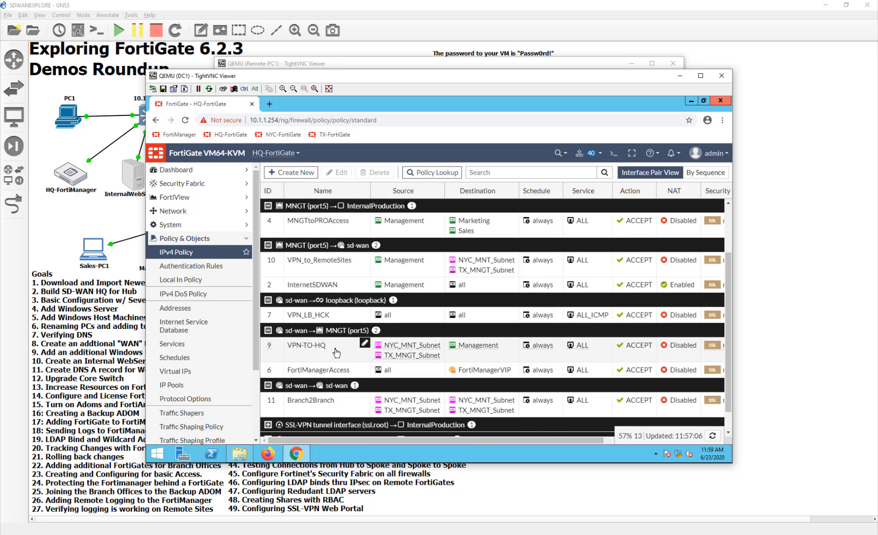
pyautogui.scroll(-1, 336, 352)
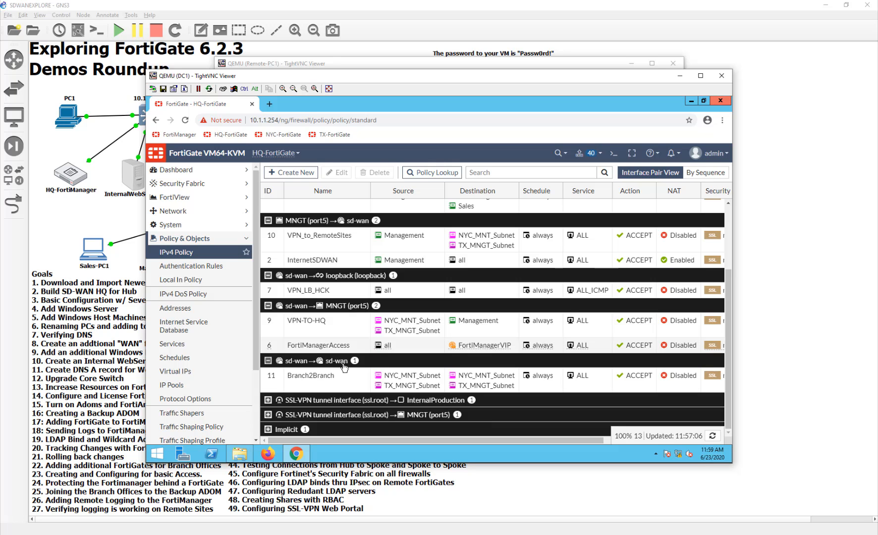
pyautogui.scroll(4, 332, 347)
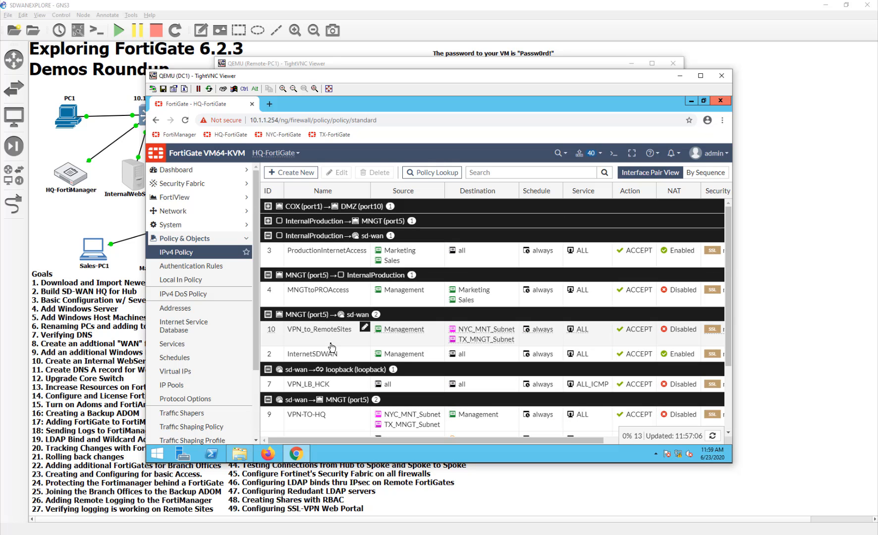
pyautogui.click(320, 224)
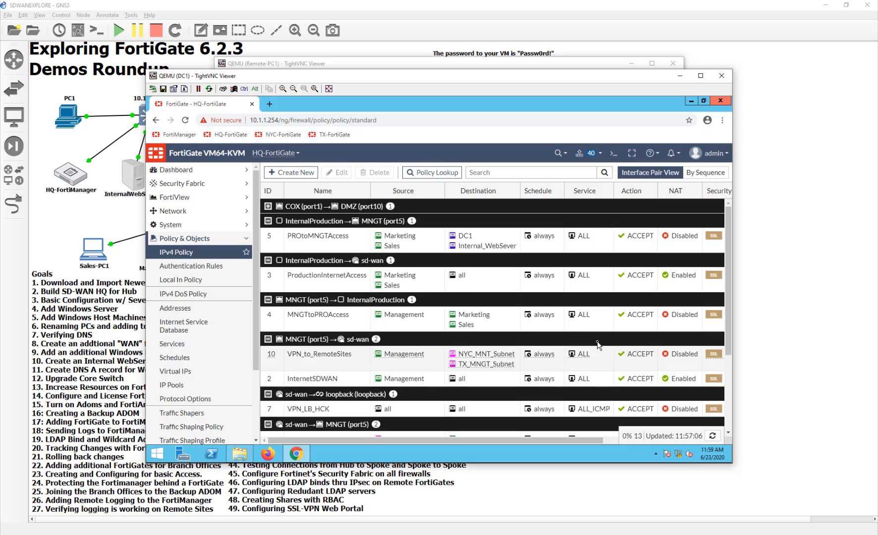
pyautogui.click(645, 533)
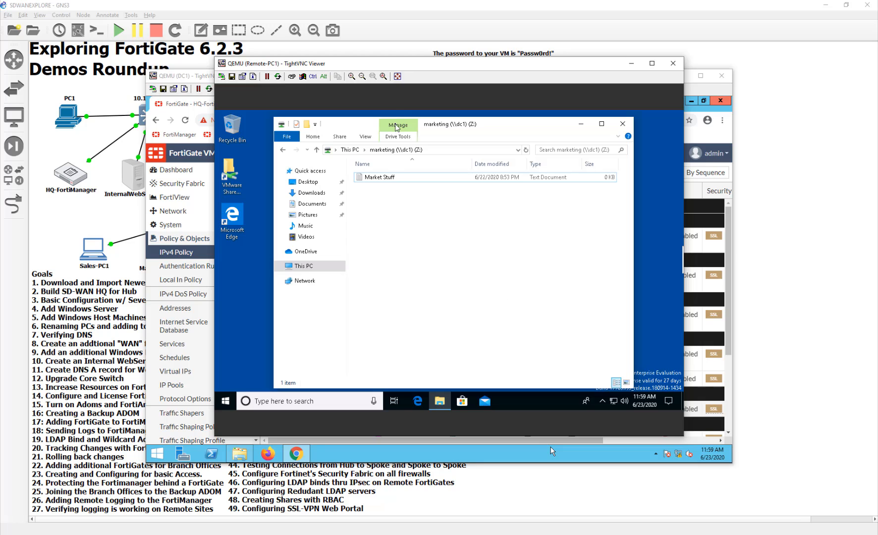
# - Close the RDP: 10.1.3.10 session tab and Edge, then bring the GNS3 topology forward
pyautogui.moveTo(436, 82)
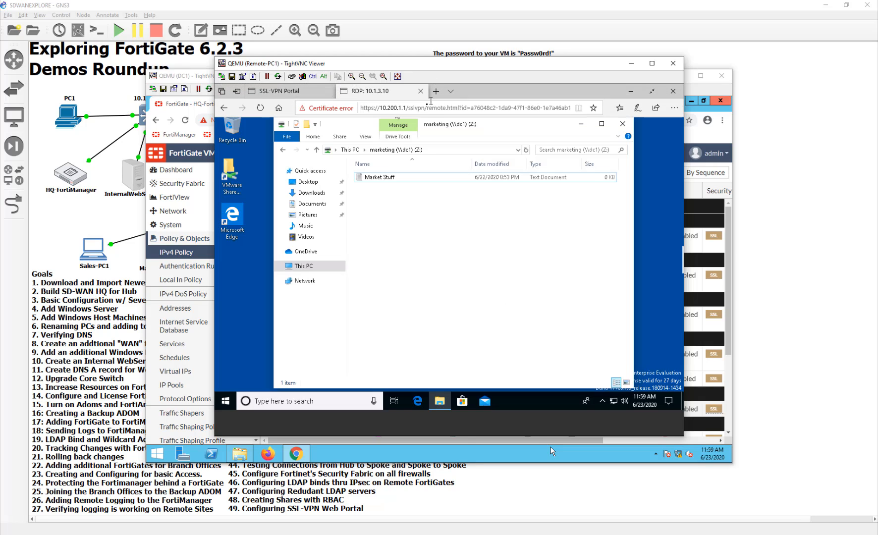
pyautogui.click(421, 91)
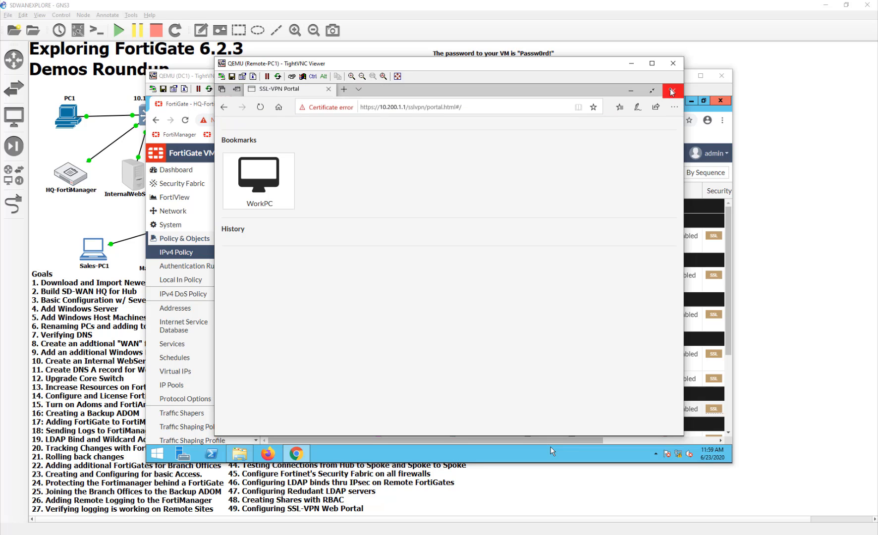
pyautogui.click(670, 91)
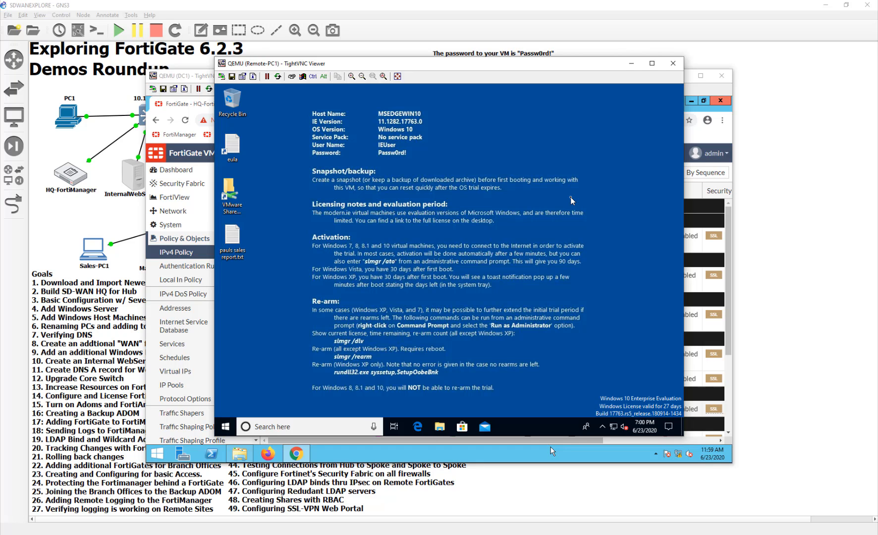
pyautogui.click(745, 255)
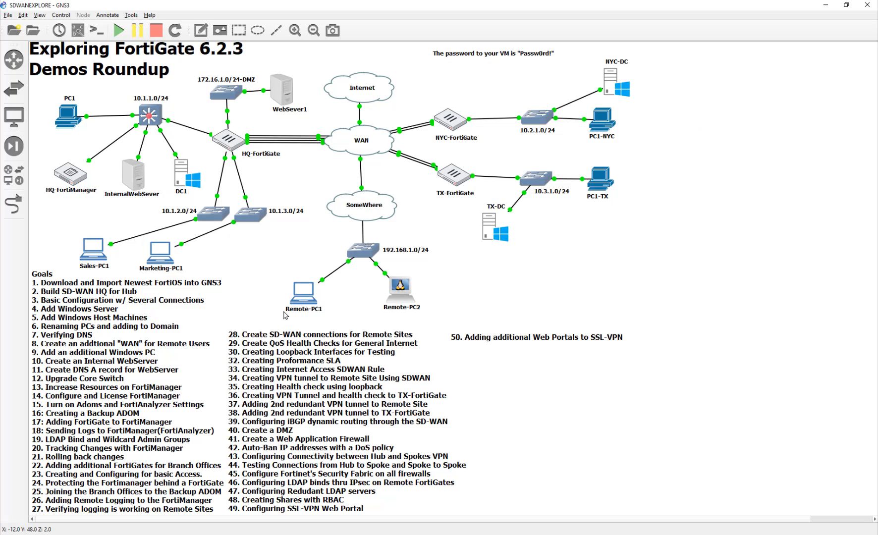